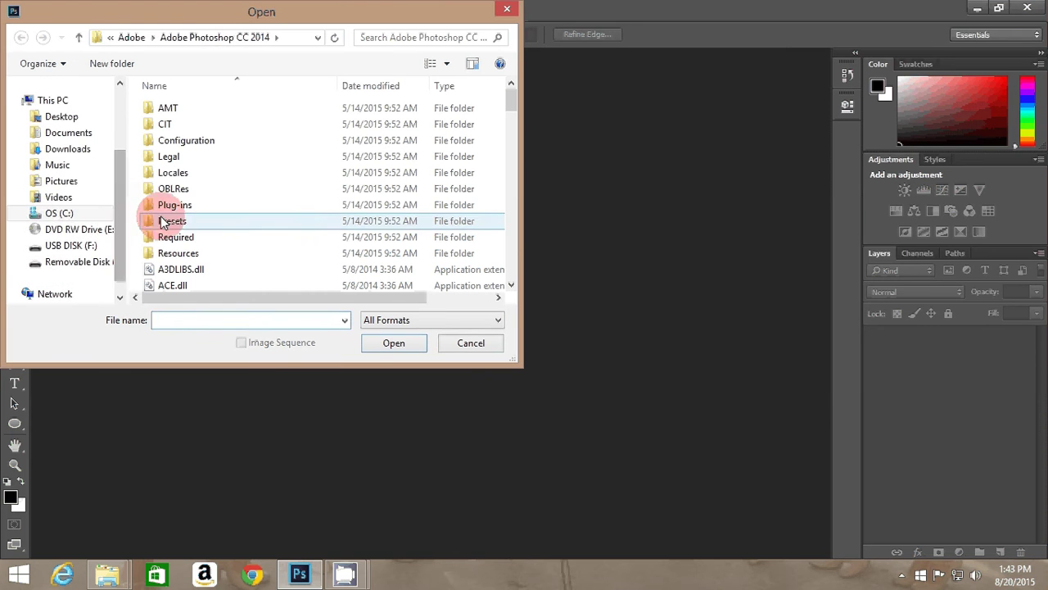
Browse to the polyscape folder on Removable Disk (G:) in the file-opening dialog.
{"action": "left_click", "coordinate": [78, 261]}
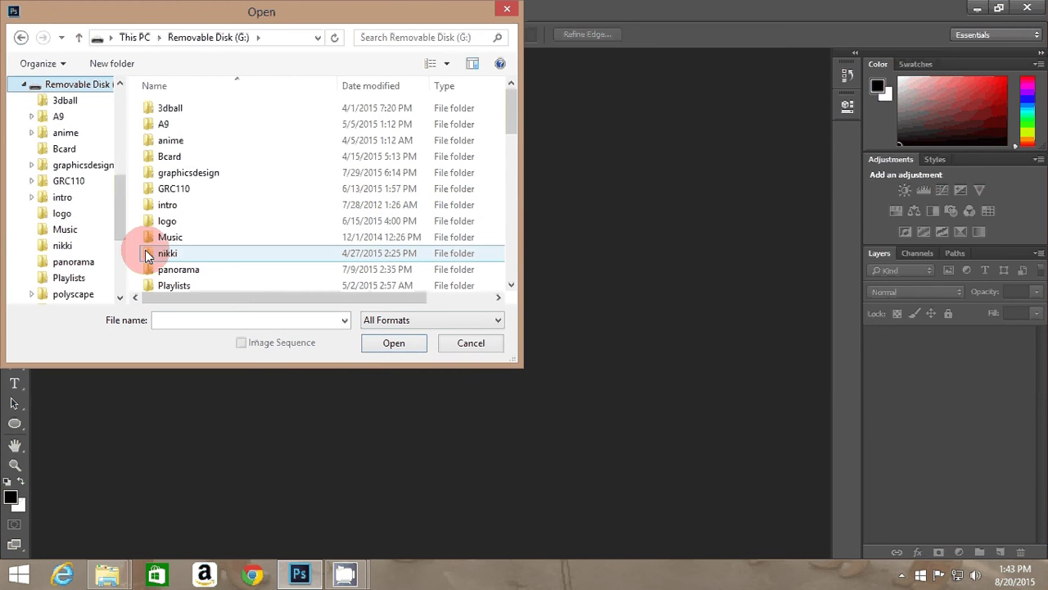
{"action": "left_click_drag", "start_coordinate": [506, 128], "coordinate": [506, 136]}
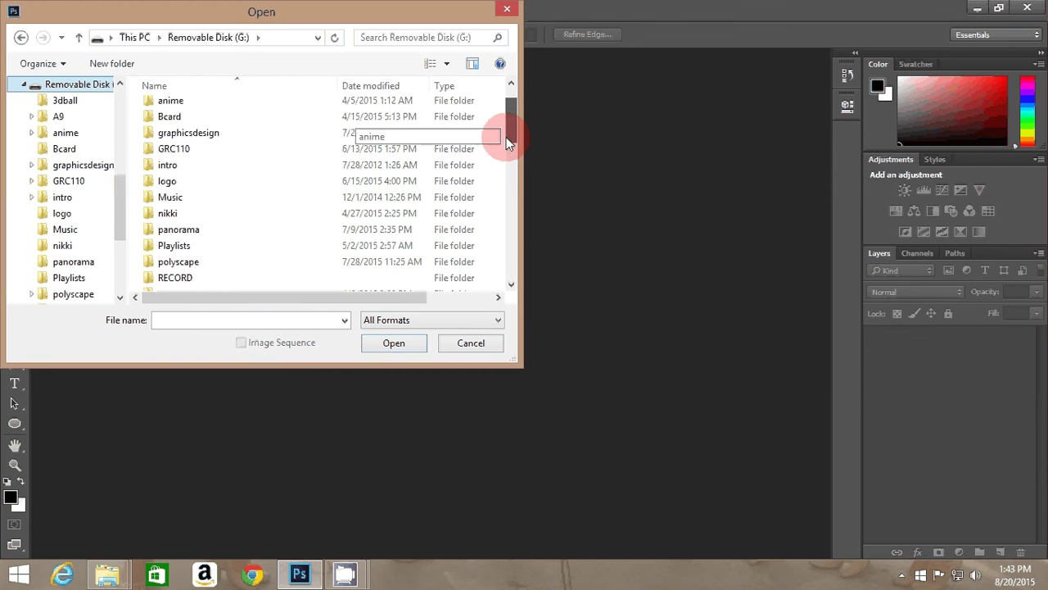
{"action": "double_click", "coordinate": [330, 264]}
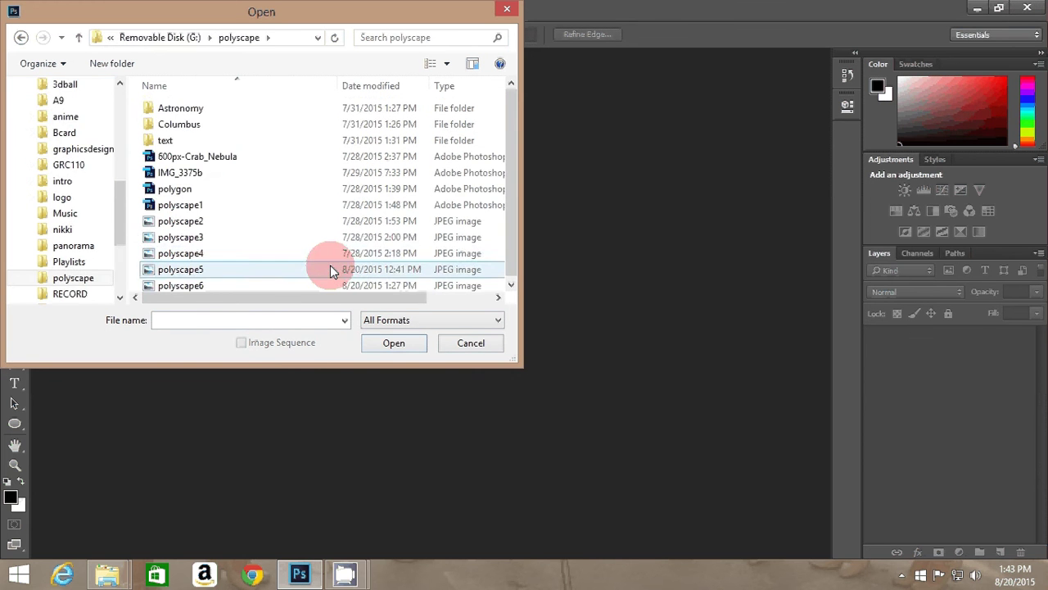
{"action": "double_click", "coordinate": [210, 124]}
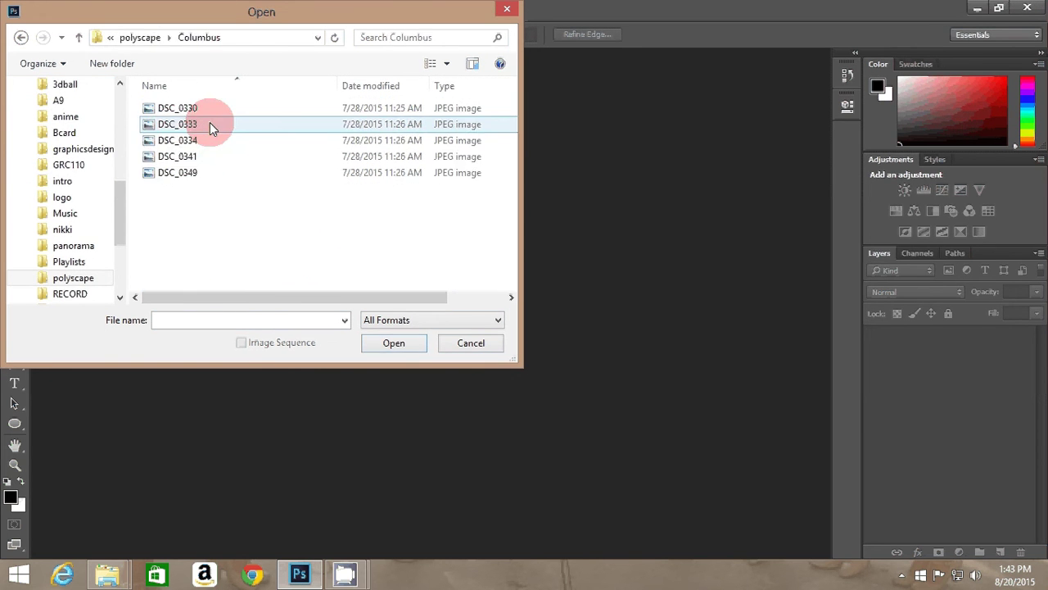
{"action": "left_click", "coordinate": [180, 140]}
{"action": "left_click", "coordinate": [178, 157]}
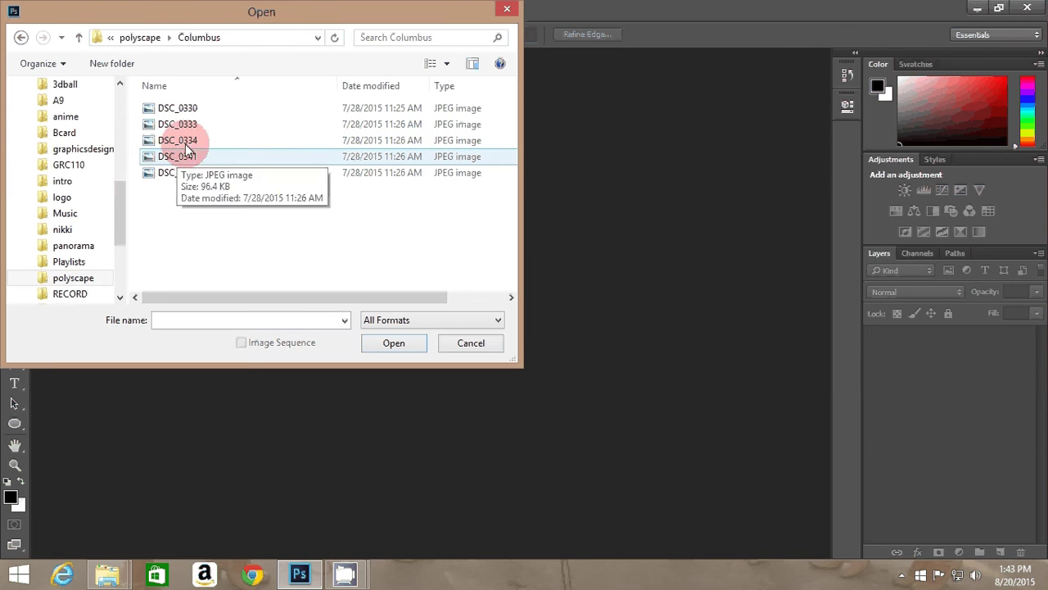
{"action": "left_click", "coordinate": [168, 123]}
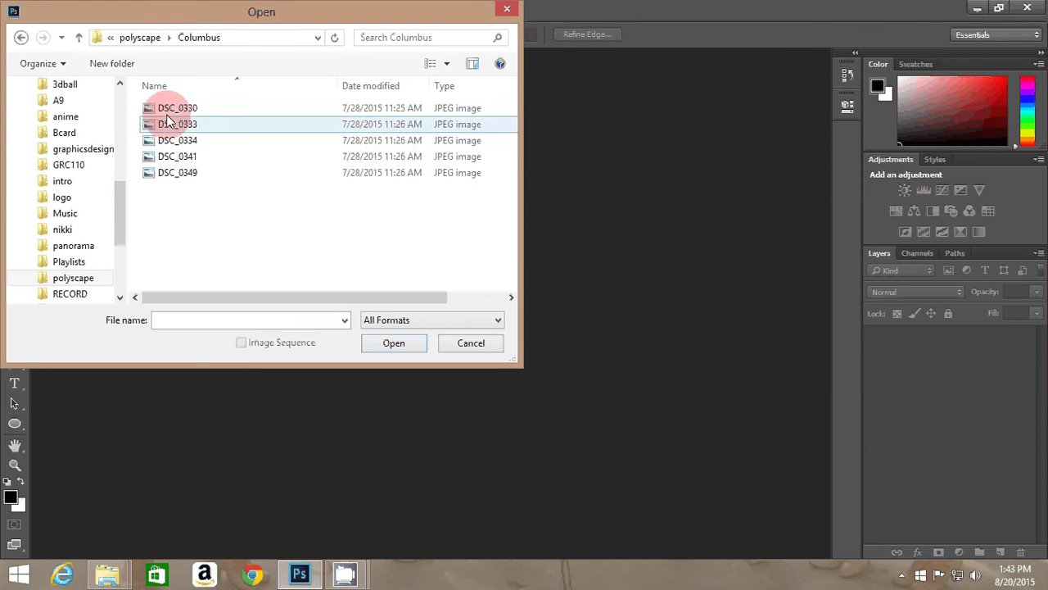
{"action": "left_click", "coordinate": [22, 37]}
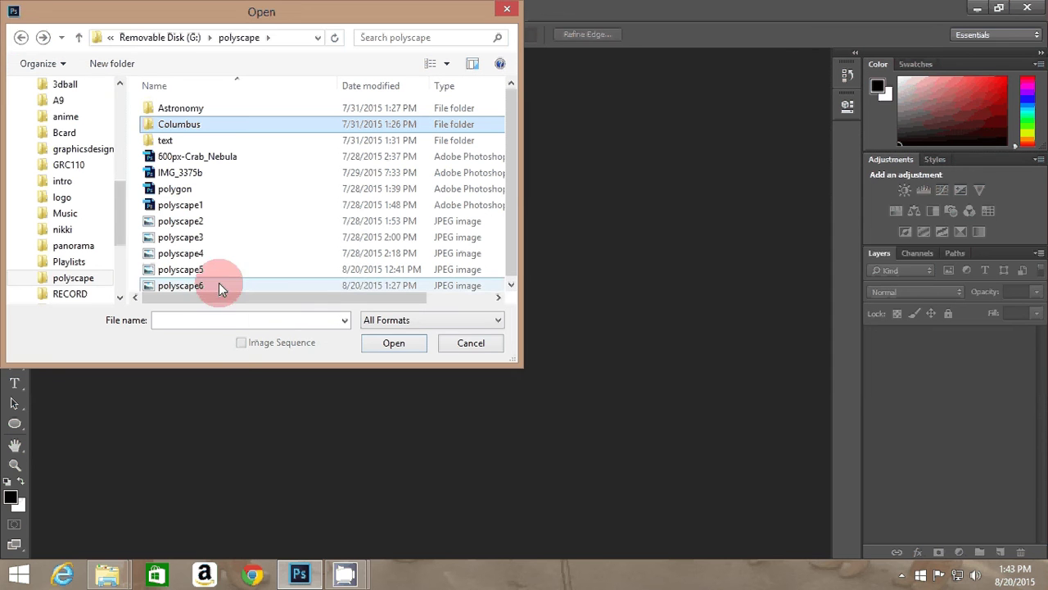
Open the finished example image polyscape6 from the polyscape folder.
{"action": "left_click", "coordinate": [219, 286]}
{"action": "left_click", "coordinate": [385, 346]}
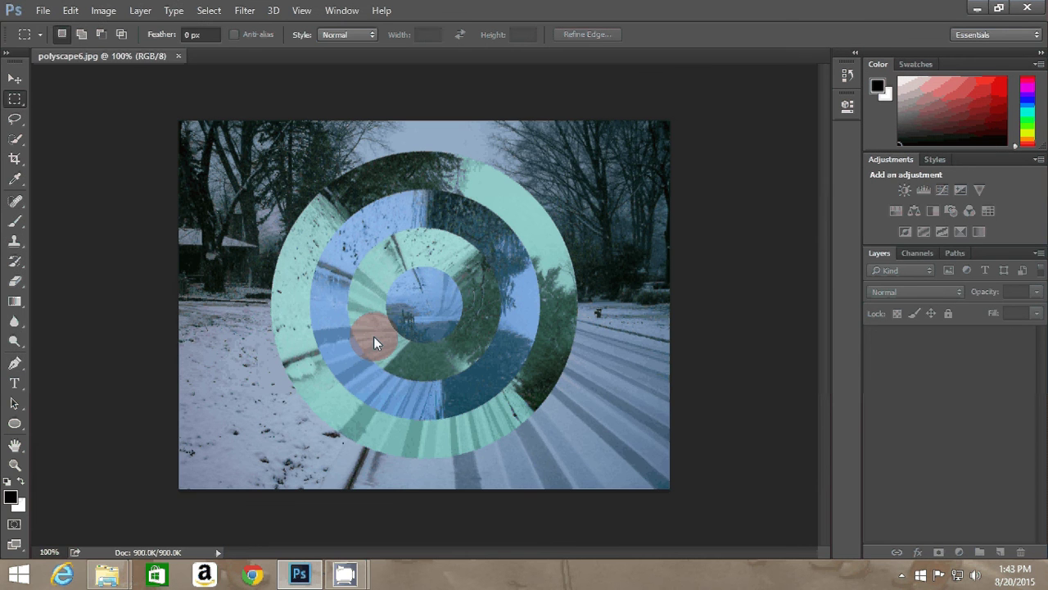
{"action": "left_click", "coordinate": [11, 466]}
{"action": "left_click", "coordinate": [61, 35]}
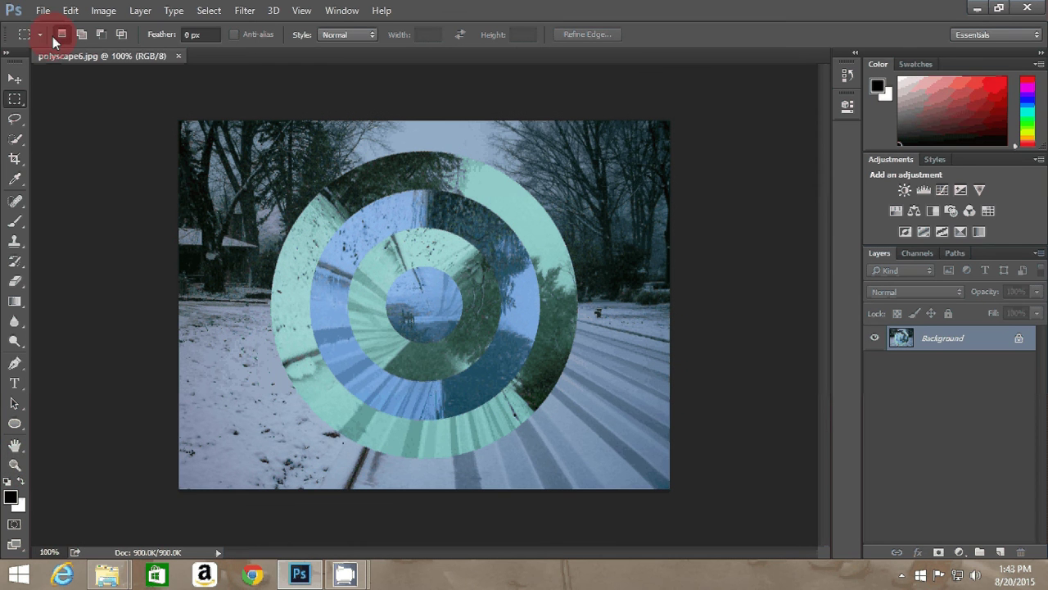
{"action": "left_click", "coordinate": [31, 31]}
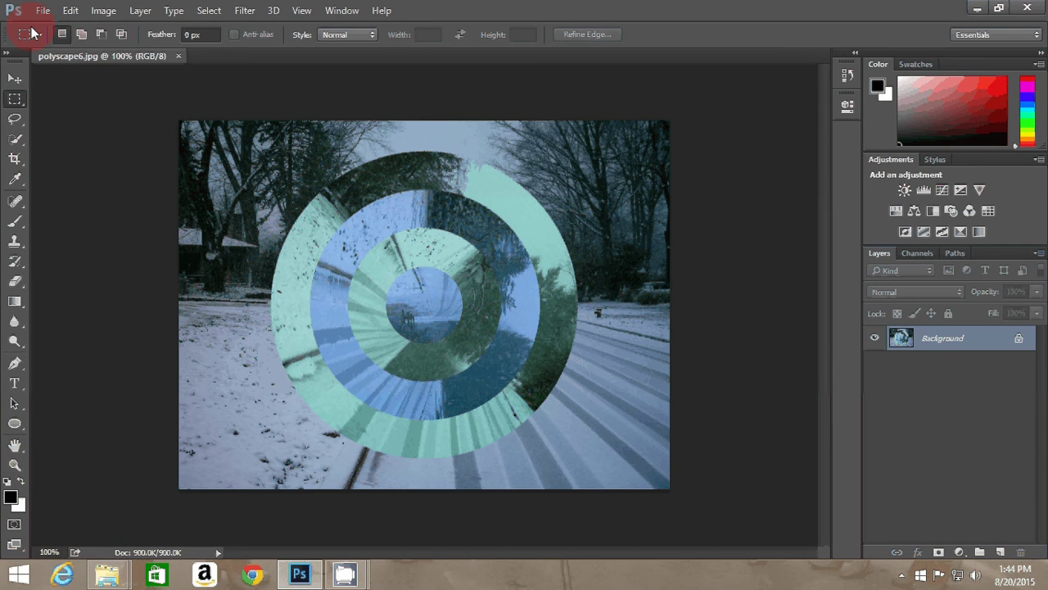
Open the photo DSC_0341 from the Columbus subfolder of the polyscape folder.
{"action": "left_click", "coordinate": [35, 10]}
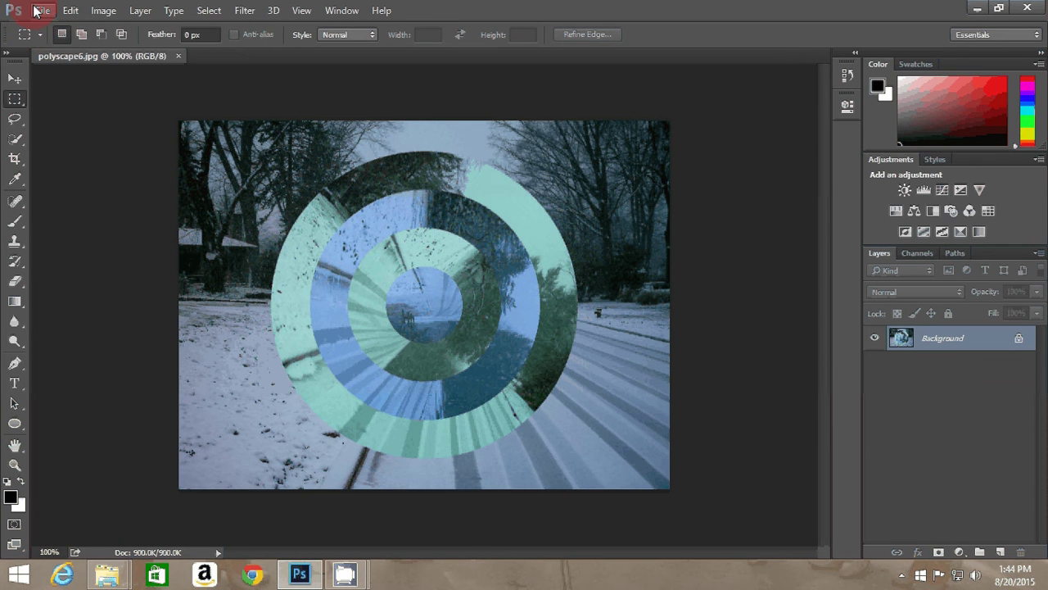
{"action": "left_click", "coordinate": [37, 10]}
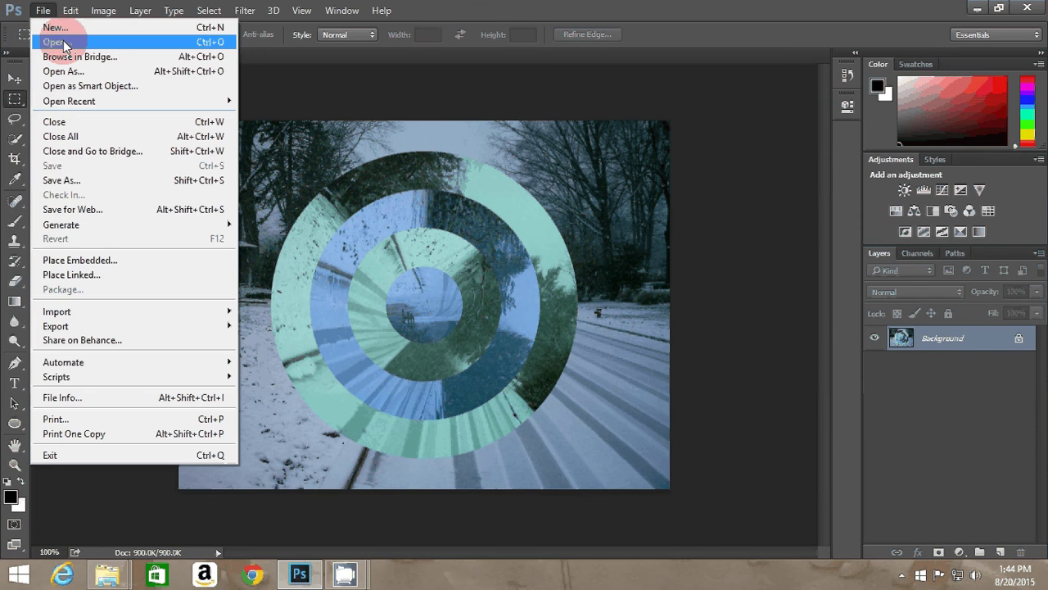
{"action": "left_click", "coordinate": [66, 44]}
{"action": "left_click", "coordinate": [189, 127]}
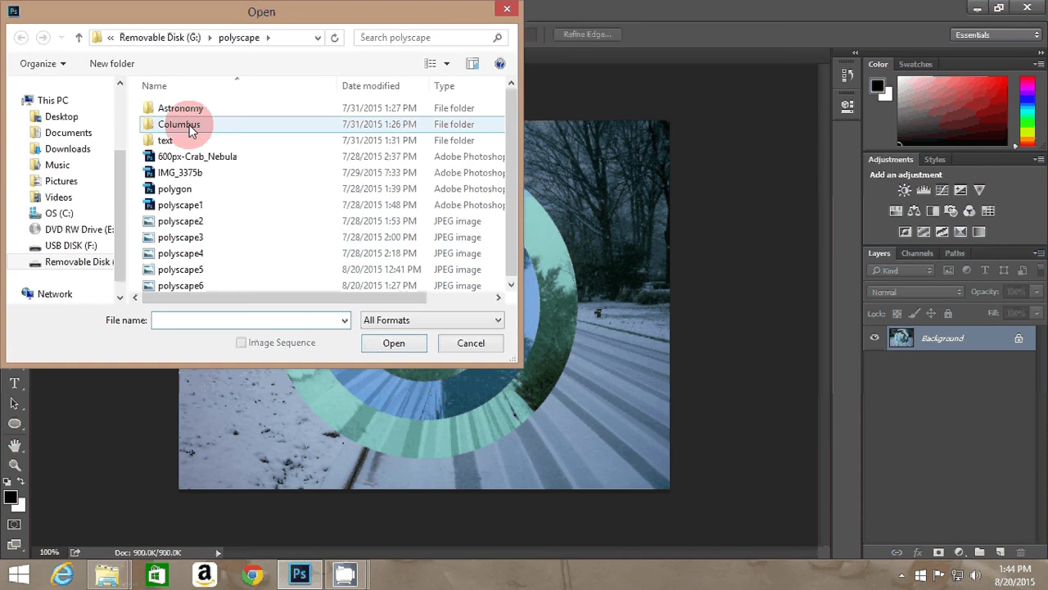
{"action": "double_click", "coordinate": [189, 127]}
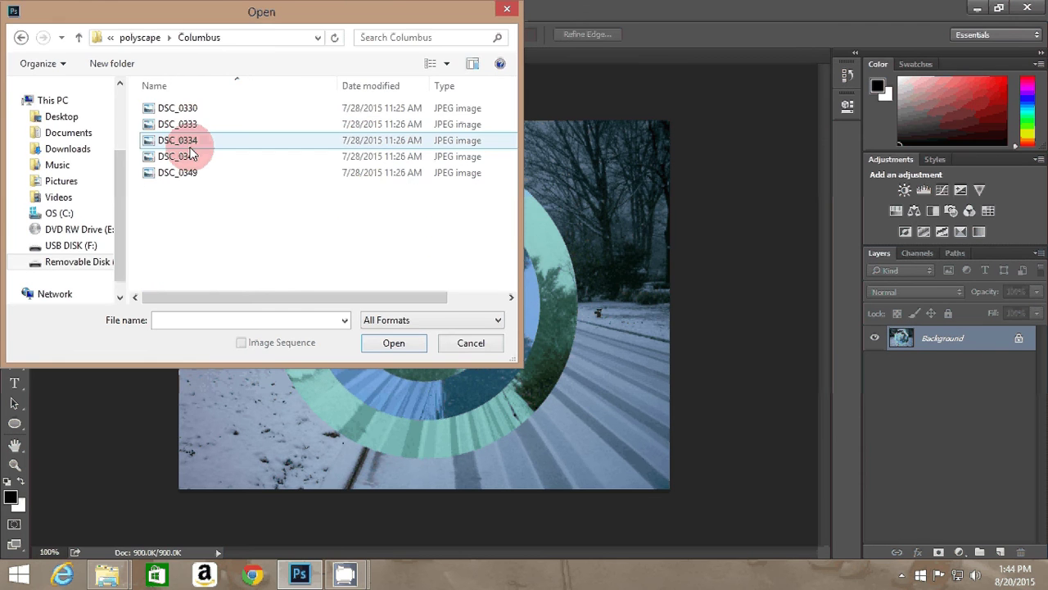
{"action": "double_click", "coordinate": [190, 148]}
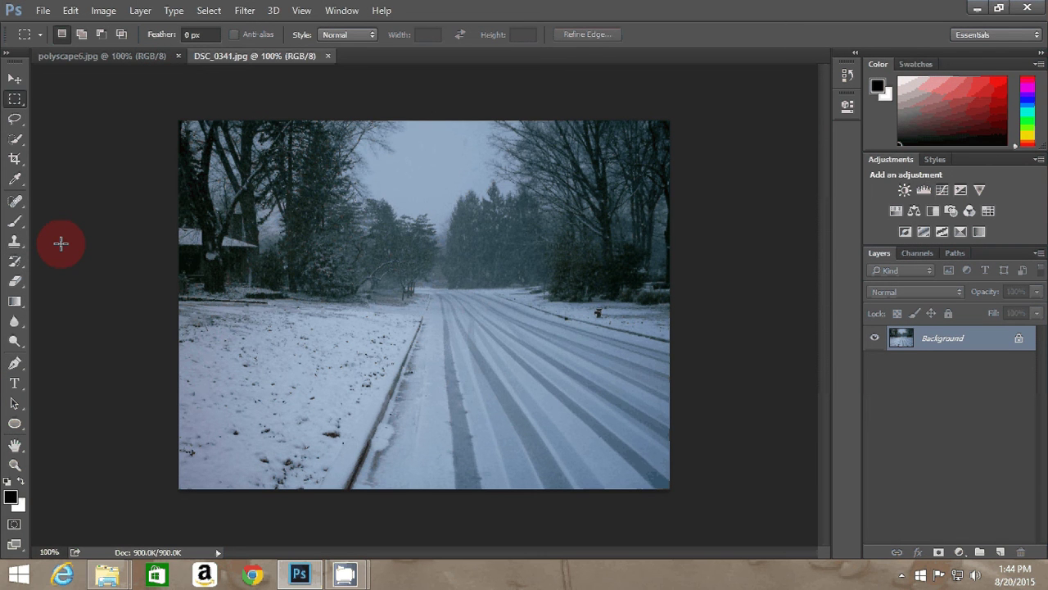
Create a 400 px by 400 px circle on the photo with the Ellipse shape tool, using no fill and a 3 pt black stroke.
{"action": "left_click", "coordinate": [13, 95]}
{"action": "left_click", "coordinate": [16, 425]}
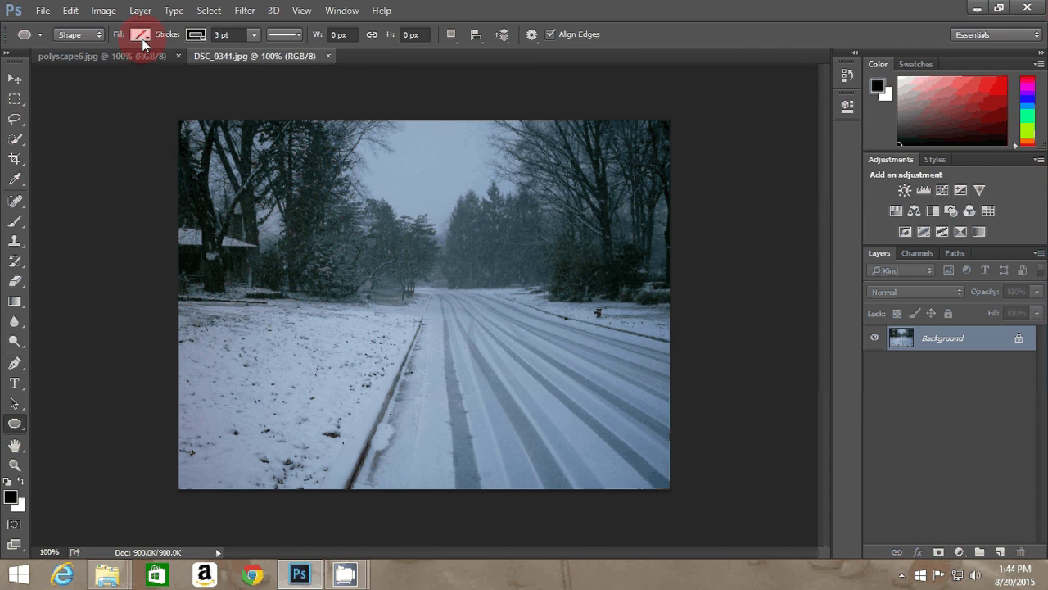
{"action": "left_click", "coordinate": [334, 35]}
{"action": "left_click", "coordinate": [315, 97]}
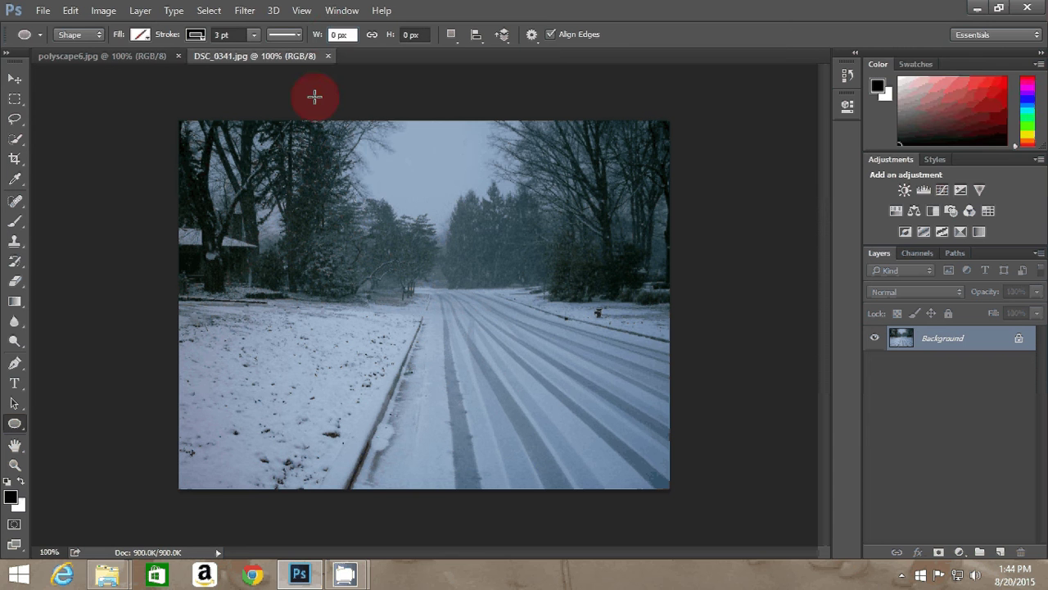
{"action": "type", "text": "40"}
{"action": "left_click", "coordinate": [403, 34]}
{"action": "left_click", "coordinate": [425, 163]}
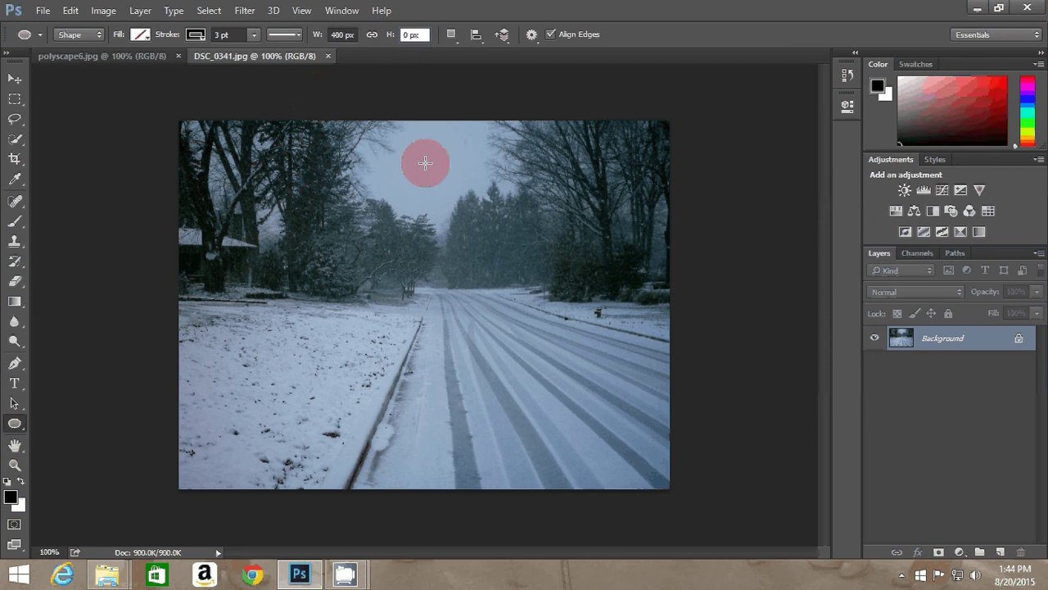
{"action": "type", "text": "40"}
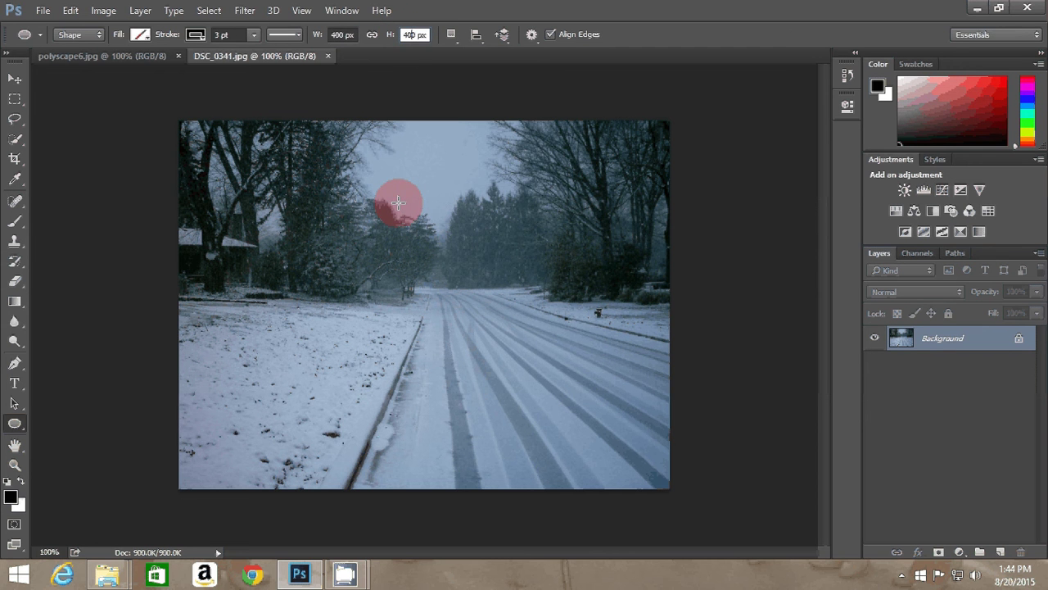
{"action": "left_click", "coordinate": [406, 92]}
{"action": "left_click", "coordinate": [479, 230]}
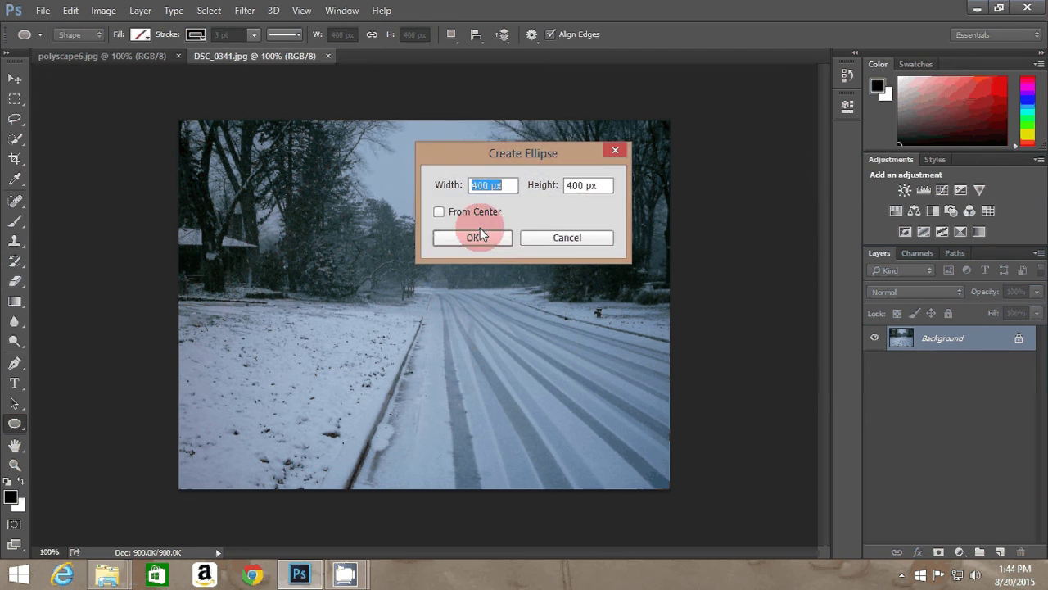
{"action": "left_click", "coordinate": [475, 235]}
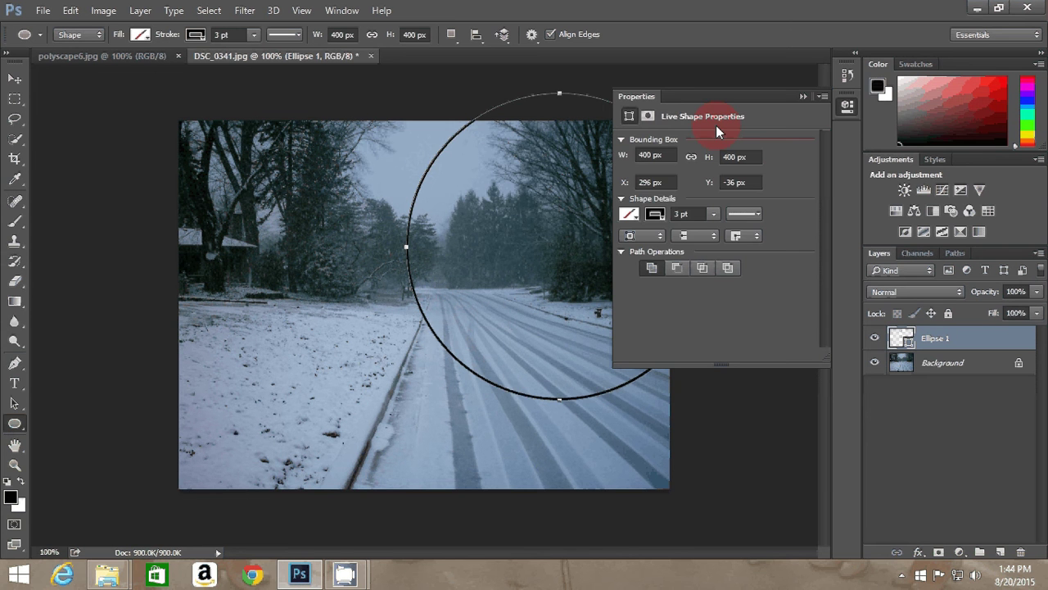
{"action": "left_click", "coordinate": [801, 95]}
Move the circle to the middle of the photo, align its vertical and horizontal centres to a full-canvas selection, and deselect.
{"action": "left_click", "coordinate": [13, 80]}
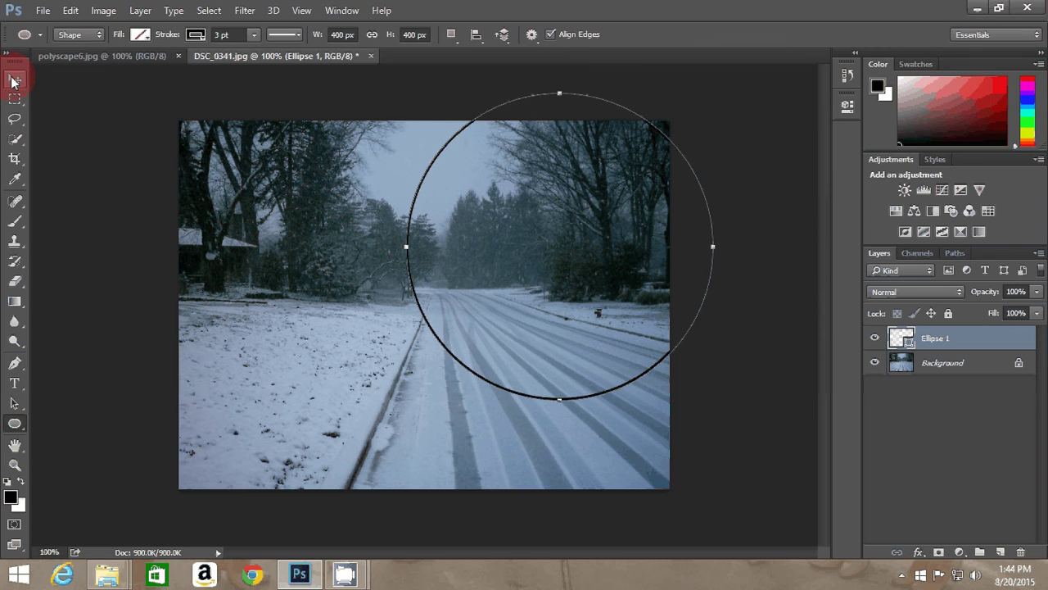
{"action": "left_click", "coordinate": [443, 148]}
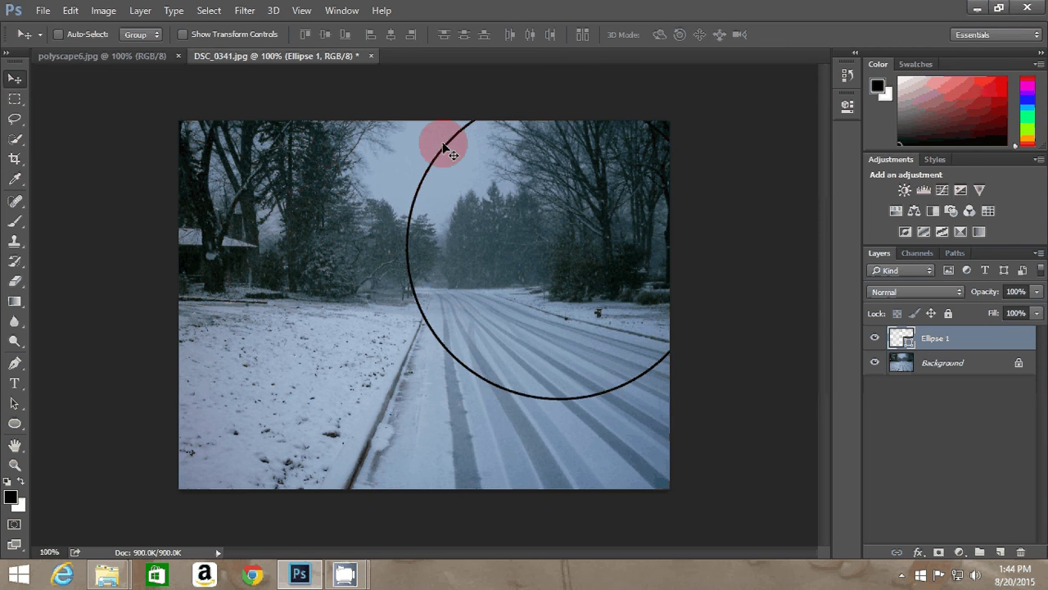
{"action": "left_click_drag", "start_coordinate": [443, 148], "coordinate": [311, 199]}
{"action": "left_click", "coordinate": [14, 99]}
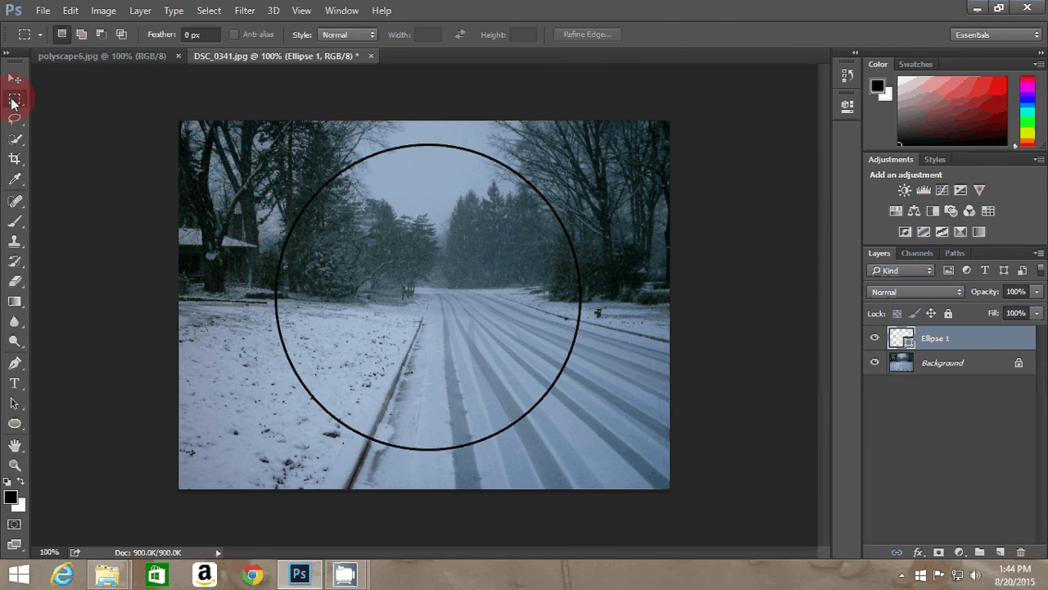
{"action": "left_click_drag", "start_coordinate": [178, 121], "coordinate": [680, 565]}
{"action": "left_click", "coordinate": [14, 79]}
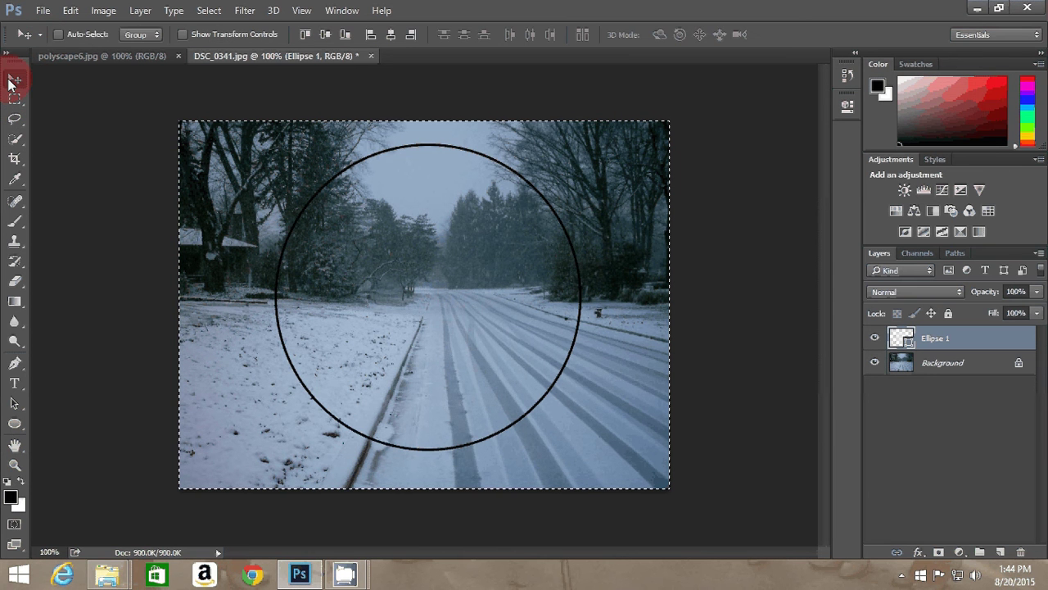
{"action": "left_click", "coordinate": [326, 35]}
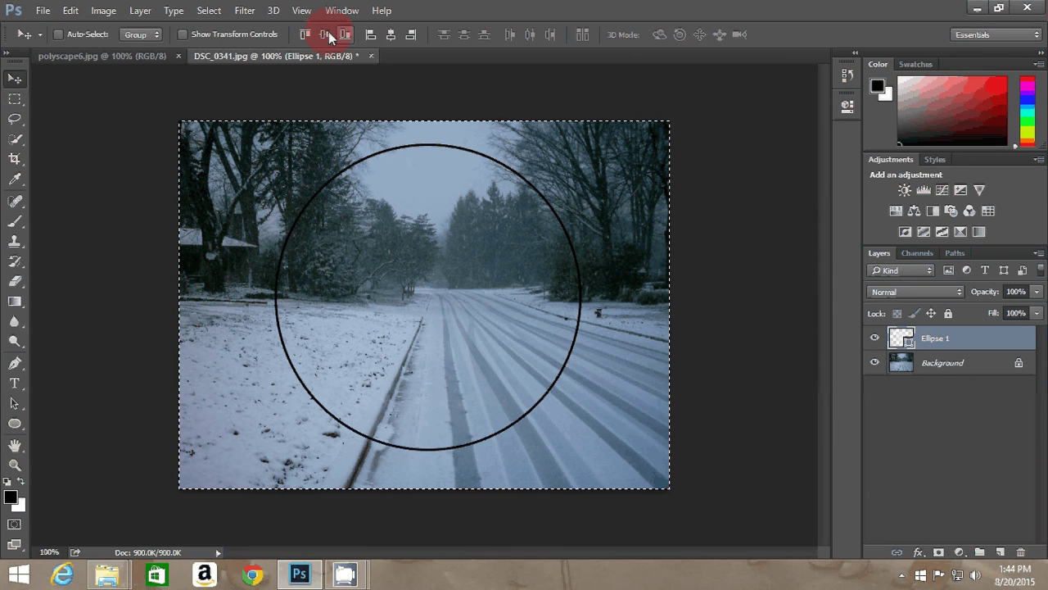
{"action": "left_click", "coordinate": [326, 34]}
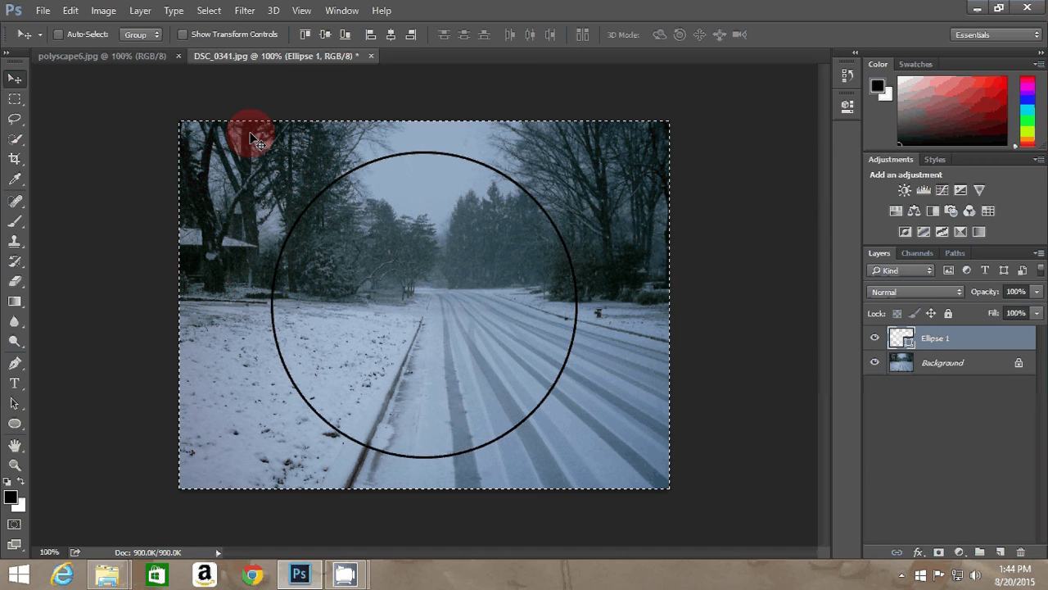
{"action": "key", "text": "ctrl+d"}
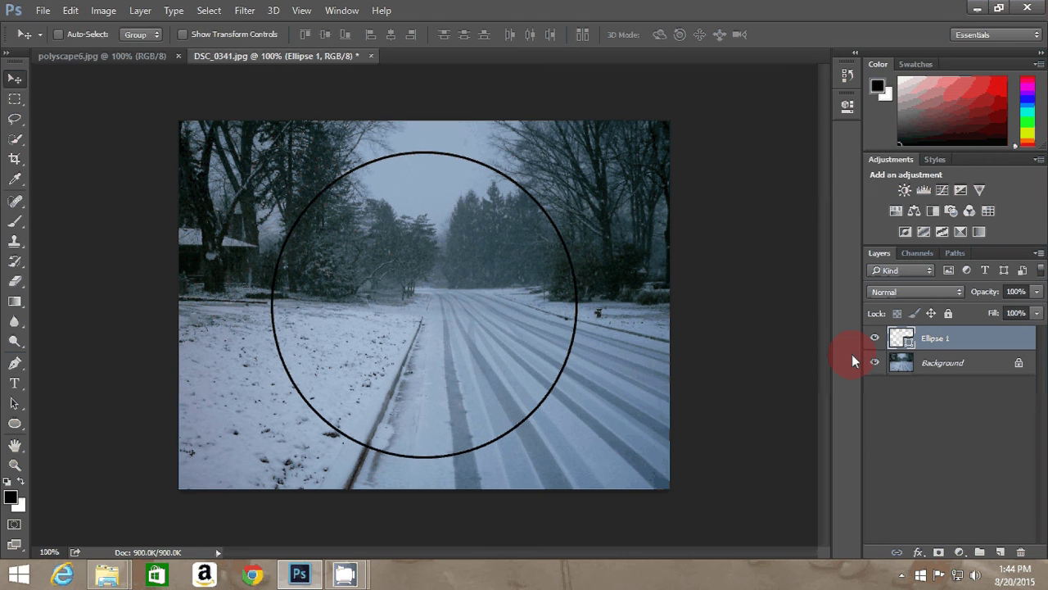
Copy the circle-shaped area of the Background to a new layer using the ellipse as the selection, and delete the Ellipse 1 layer.
{"action": "left_click", "coordinate": [915, 339], "text": "ctrl"}
{"action": "left_click", "coordinate": [949, 369]}
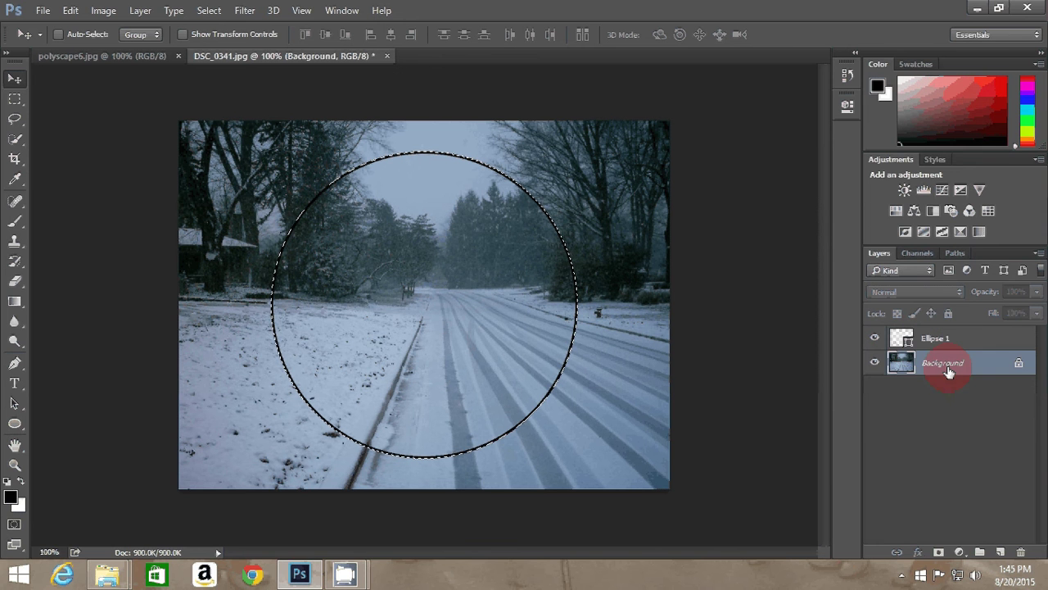
{"action": "key", "text": "ctrl+j"}
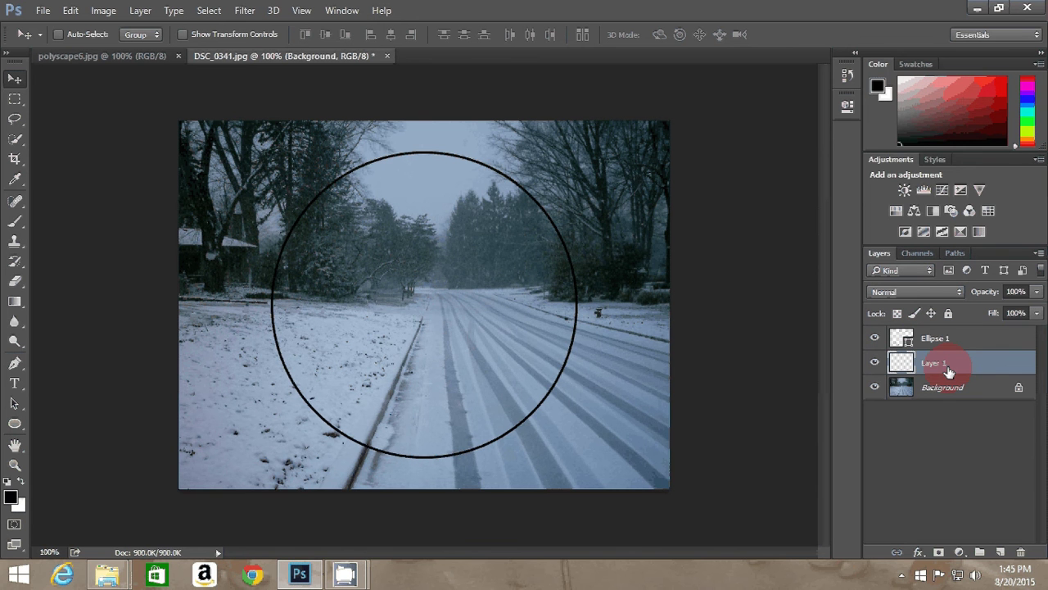
{"action": "left_click_drag", "start_coordinate": [935, 339], "coordinate": [1022, 553]}
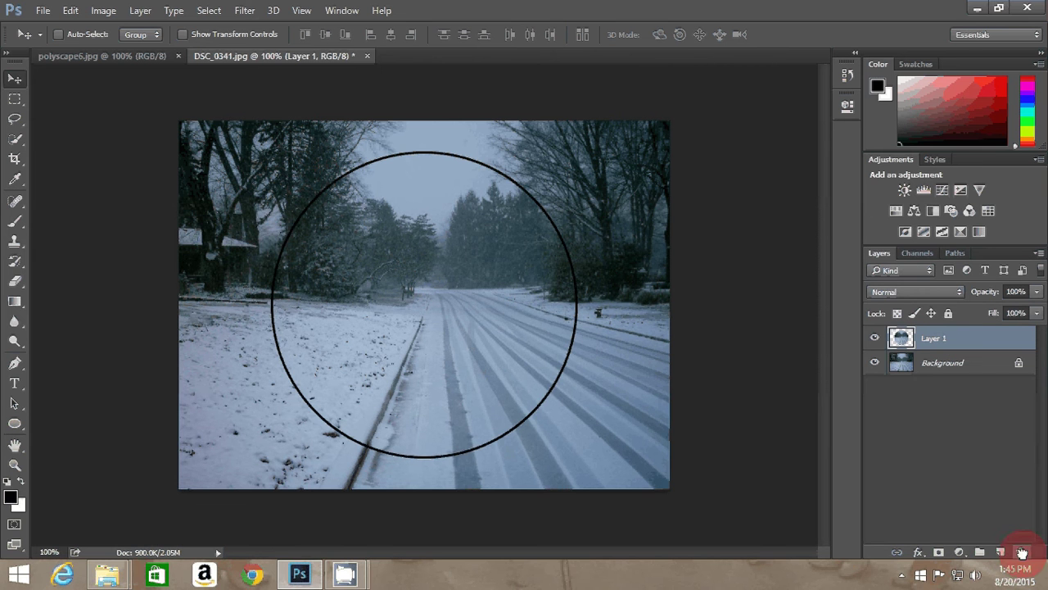
Rotate the circular section on Layer 1 by 45° with Free Transform and apply the transformation.
{"action": "left_click", "coordinate": [136, 88]}
{"action": "left_click", "coordinate": [70, 10]}
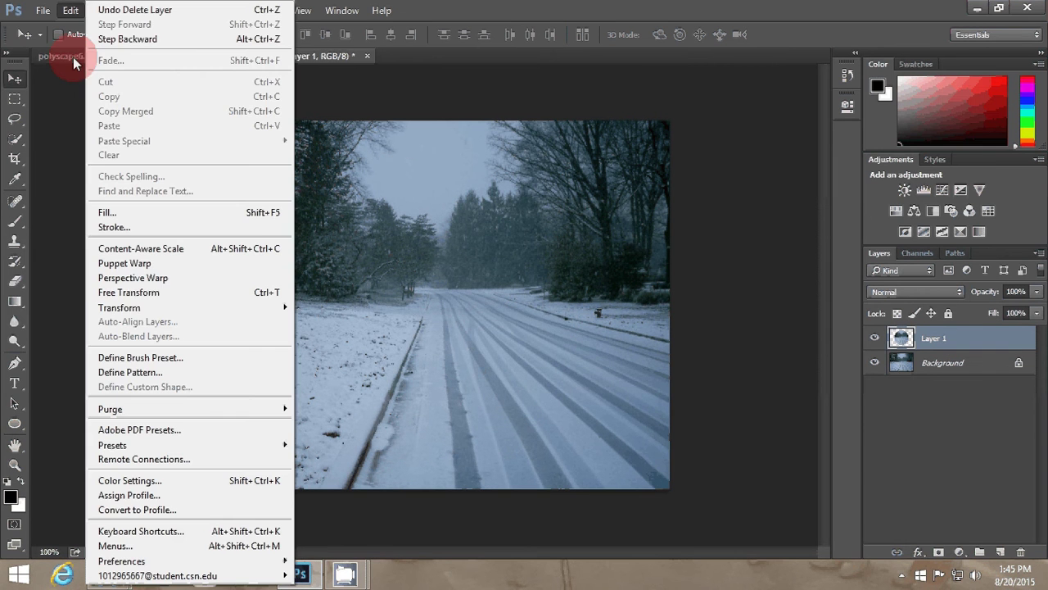
{"action": "left_click", "coordinate": [131, 293]}
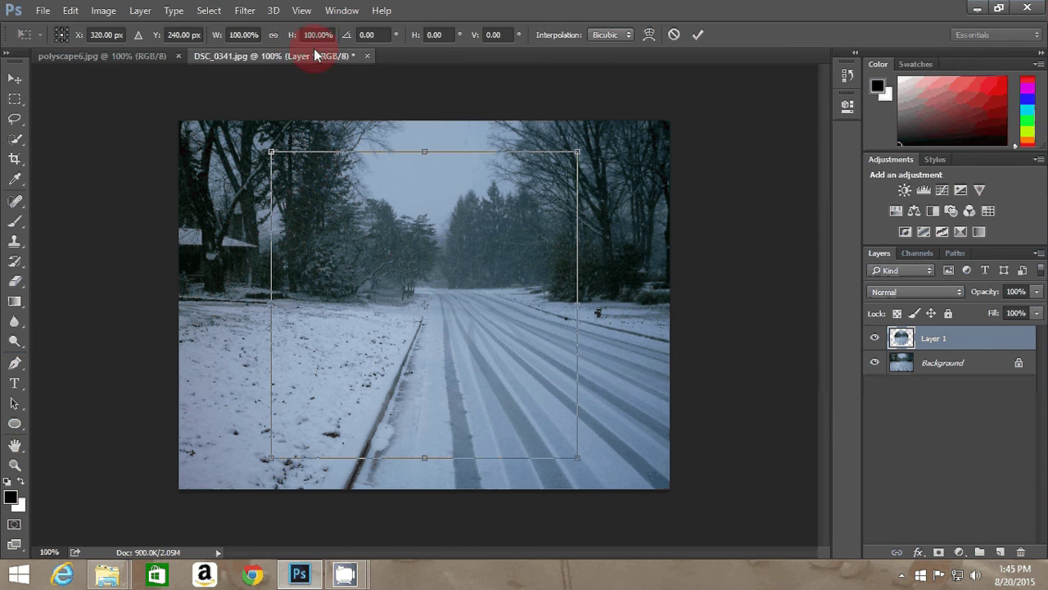
{"action": "left_click", "coordinate": [362, 32]}
{"action": "key", "text": "BackSpace"}
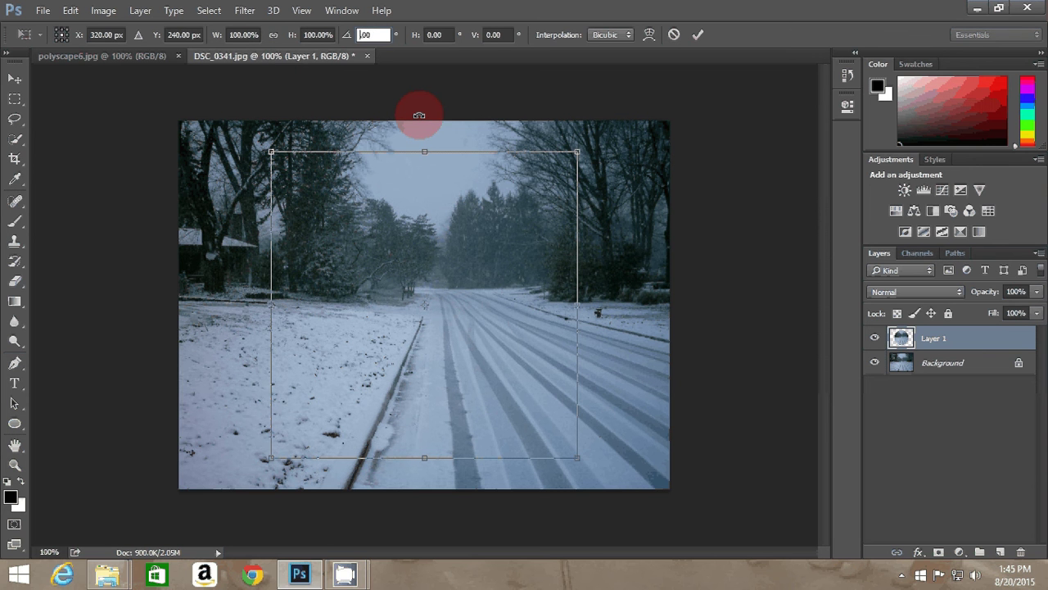
{"action": "type", "text": "4"}
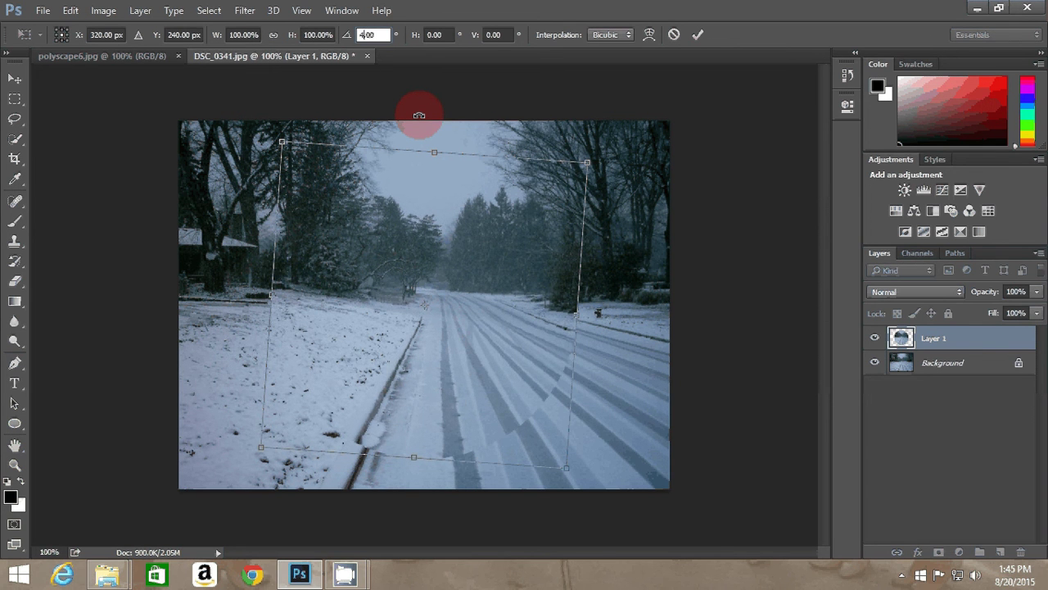
{"action": "type", "text": "5"}
{"action": "key", "text": "Return"}
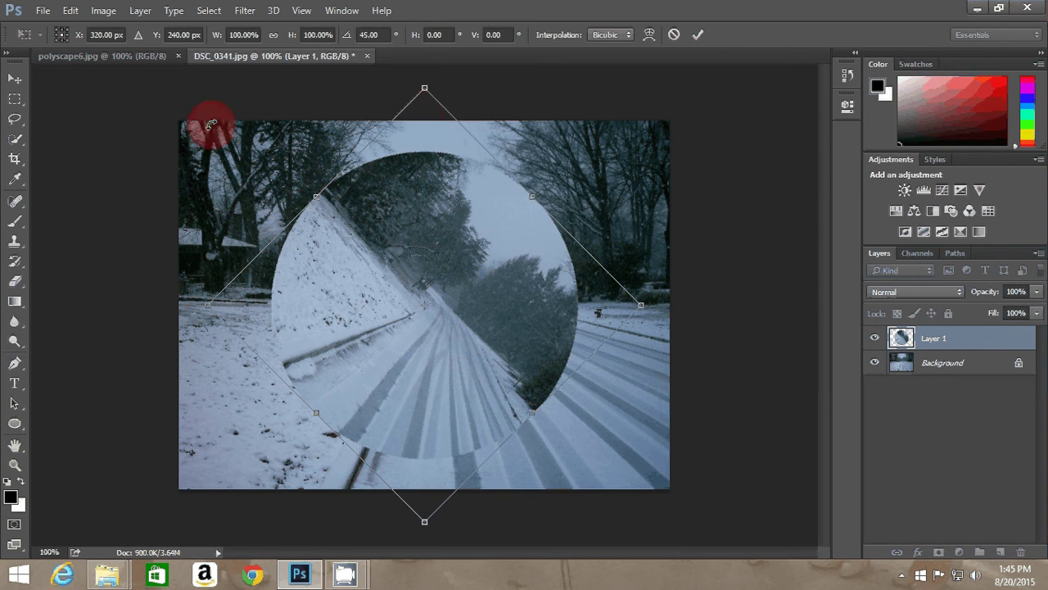
{"action": "key", "text": "v"}
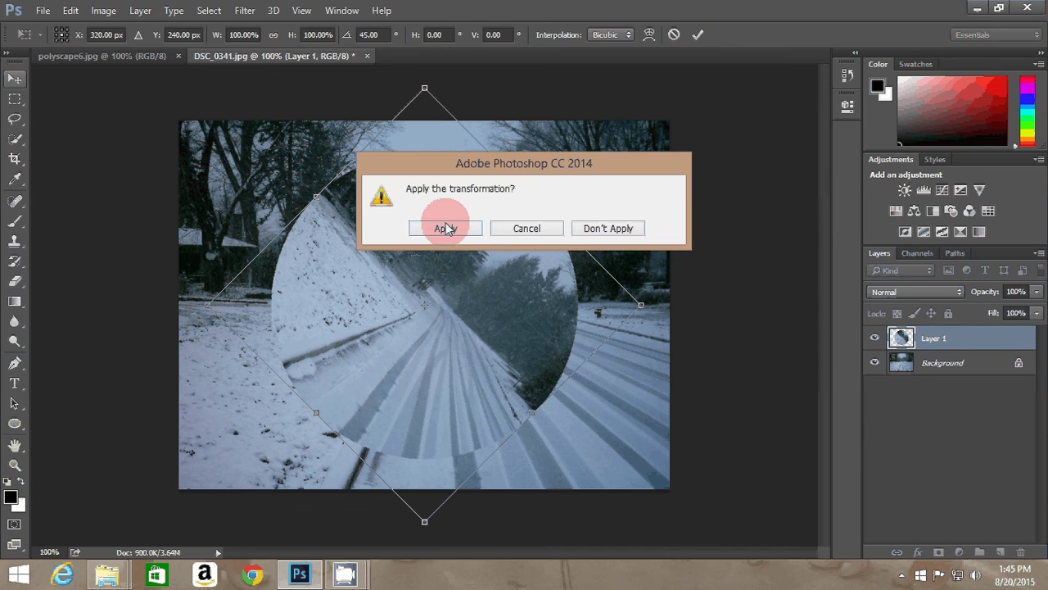
{"action": "left_click", "coordinate": [446, 229]}
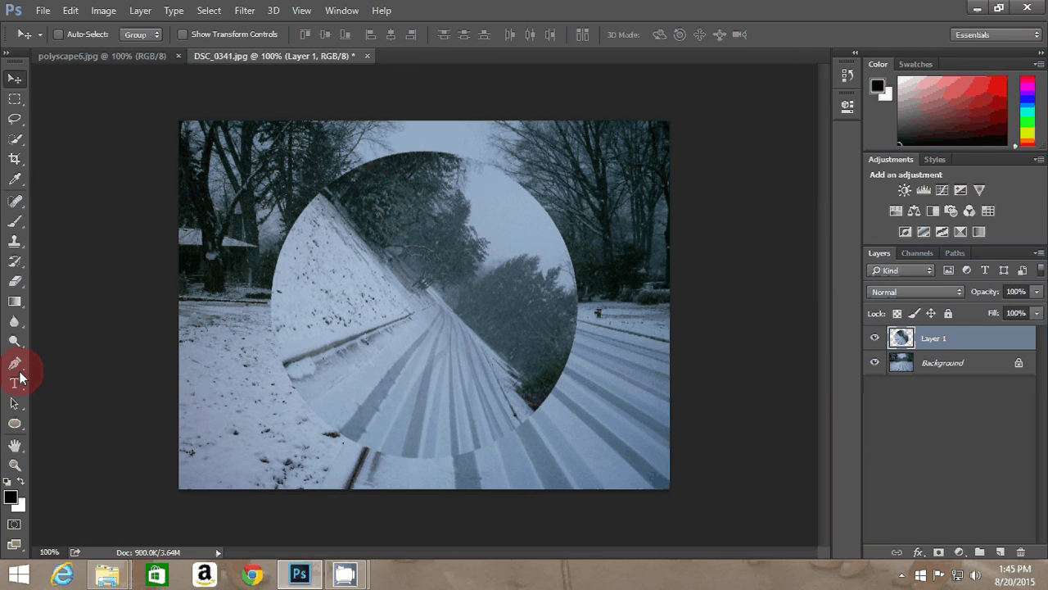
{"action": "left_click", "coordinate": [14, 424]}
{"action": "left_click", "coordinate": [334, 35]}
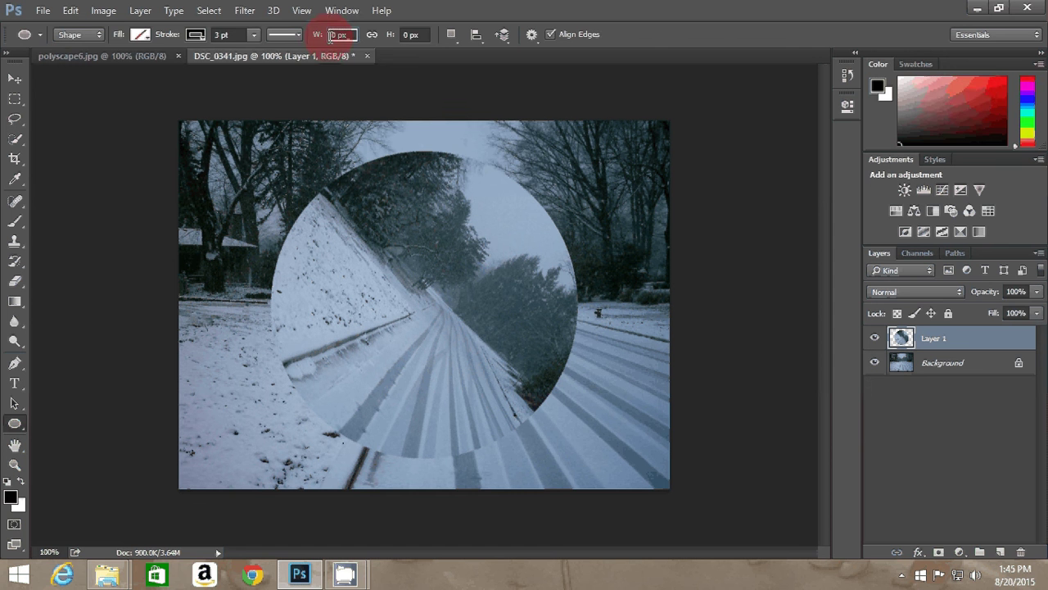
{"action": "left_click", "coordinate": [366, 128]}
{"action": "type", "text": "30"}
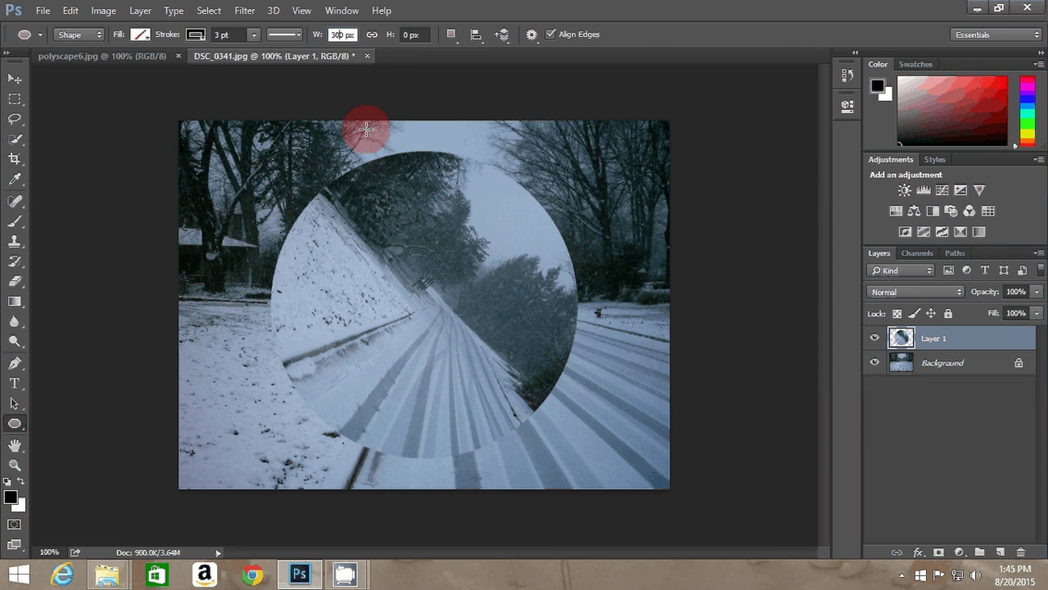
{"action": "left_click", "coordinate": [408, 34]}
{"action": "left_click", "coordinate": [455, 121]}
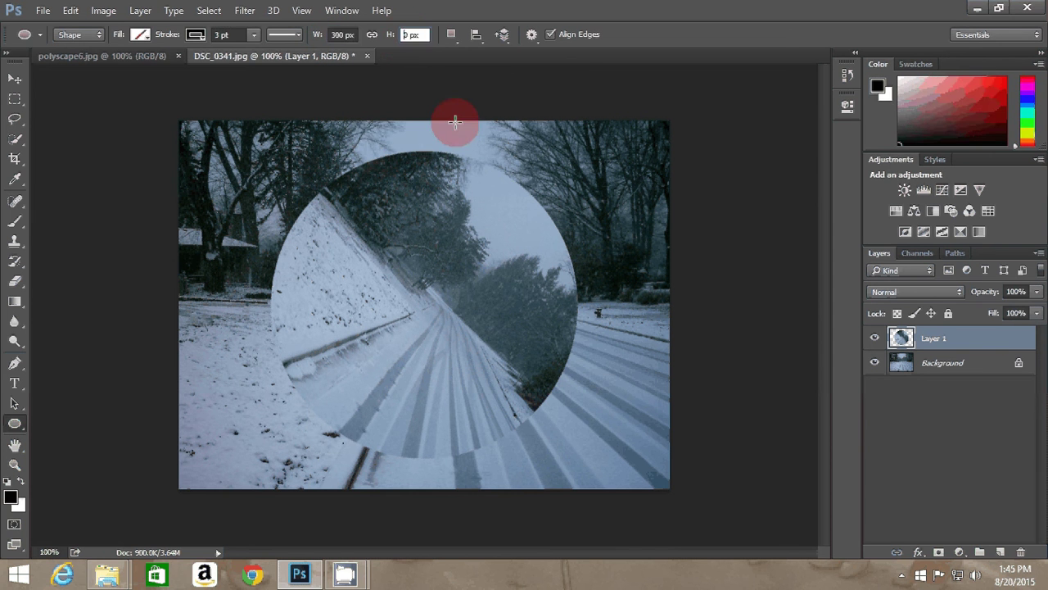
{"action": "type", "text": "300"}
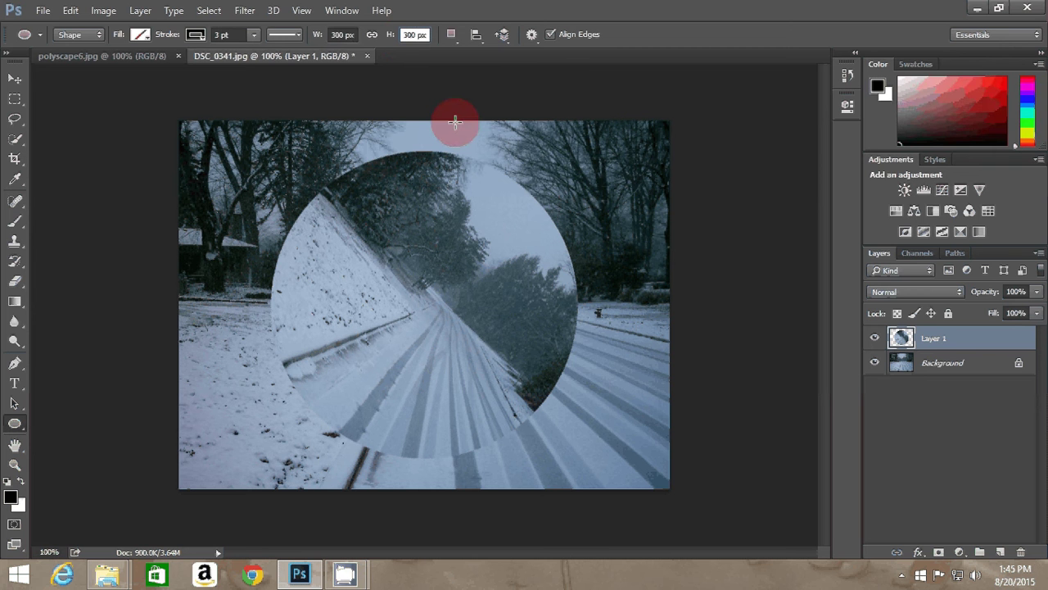
{"action": "left_click", "coordinate": [13, 80]}
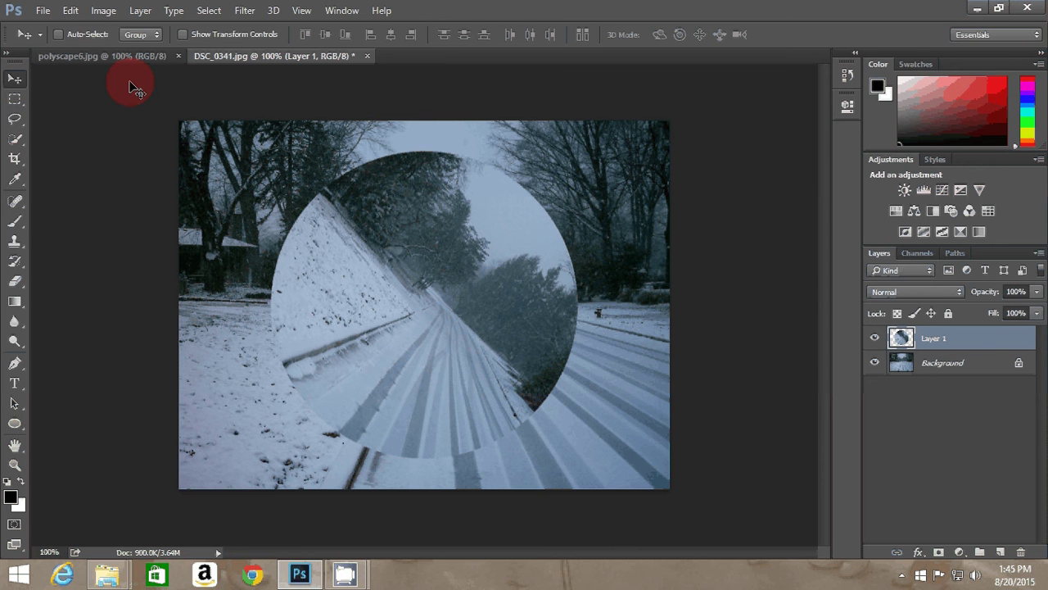
Create a 300 px by 300 px circle on the photo with the Ellipse shape tool, using no fill and a 3 pt black stroke.
{"action": "left_click", "coordinate": [17, 423]}
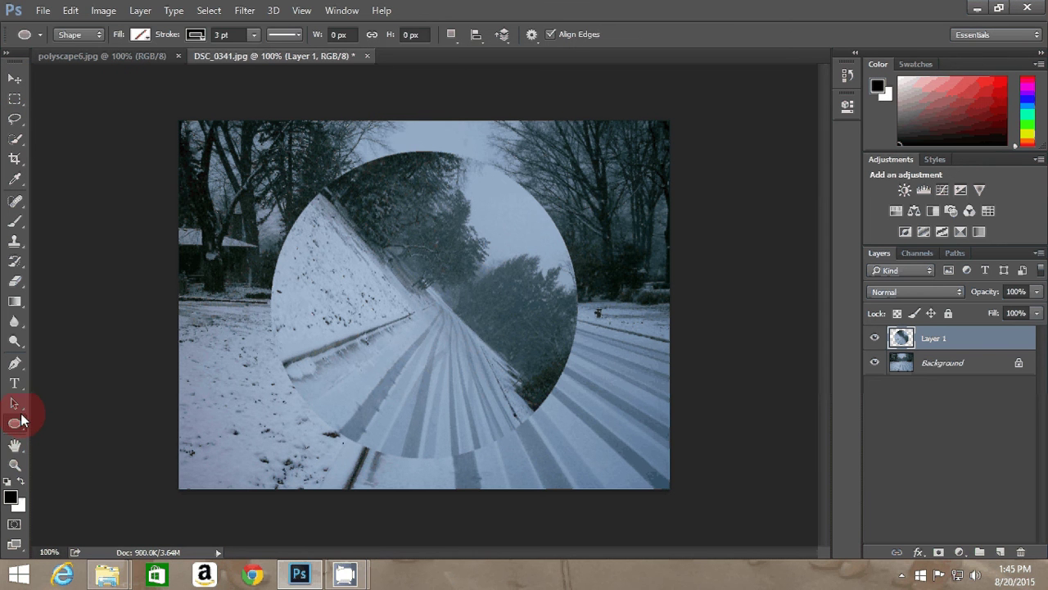
{"action": "left_click", "coordinate": [330, 35]}
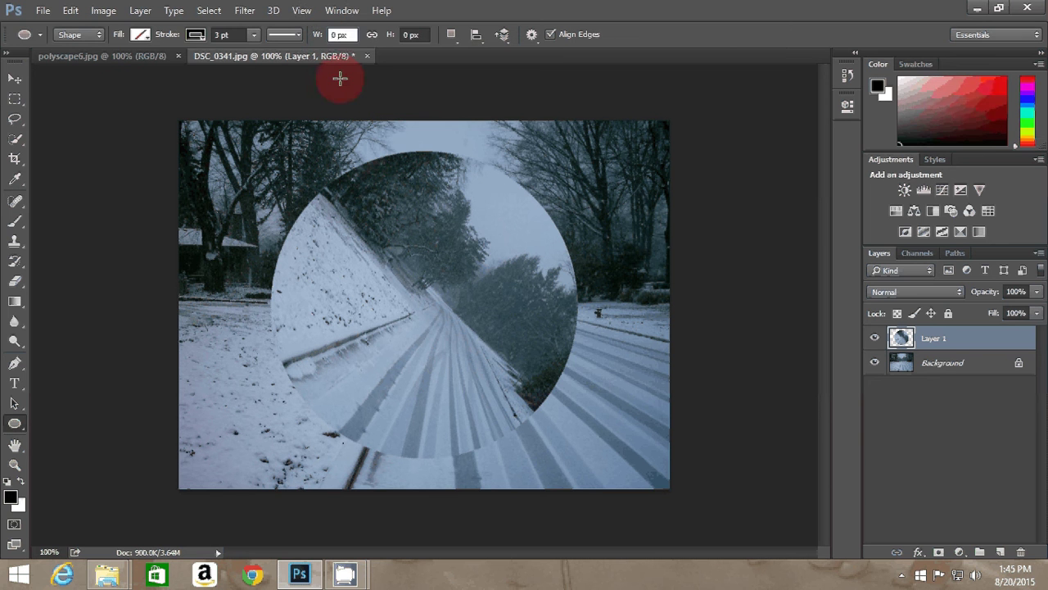
{"action": "type", "text": "30"}
{"action": "left_click", "coordinate": [402, 33]}
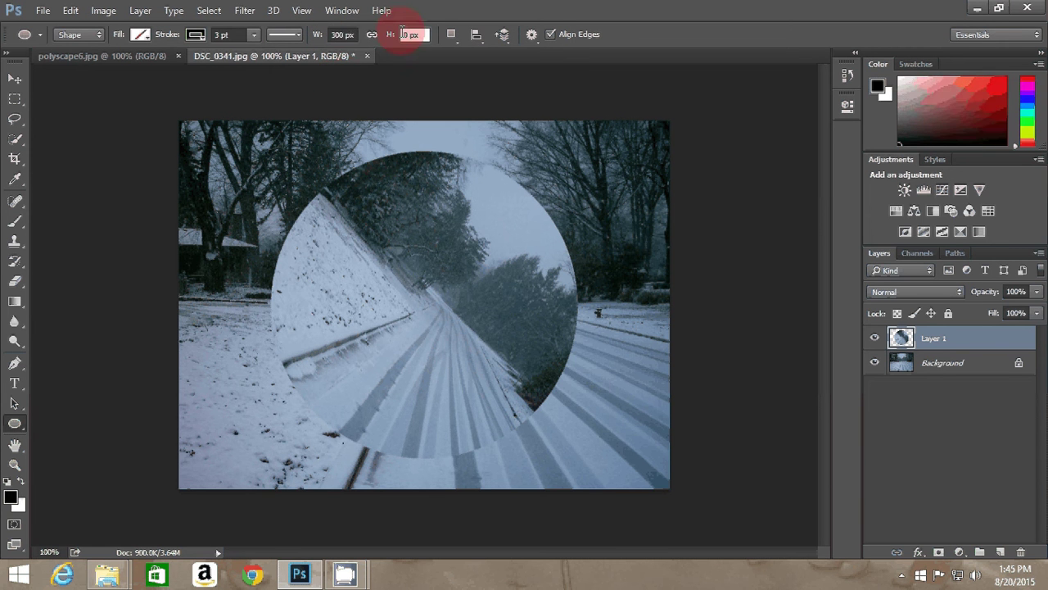
{"action": "type", "text": "30"}
{"action": "left_click", "coordinate": [354, 89]}
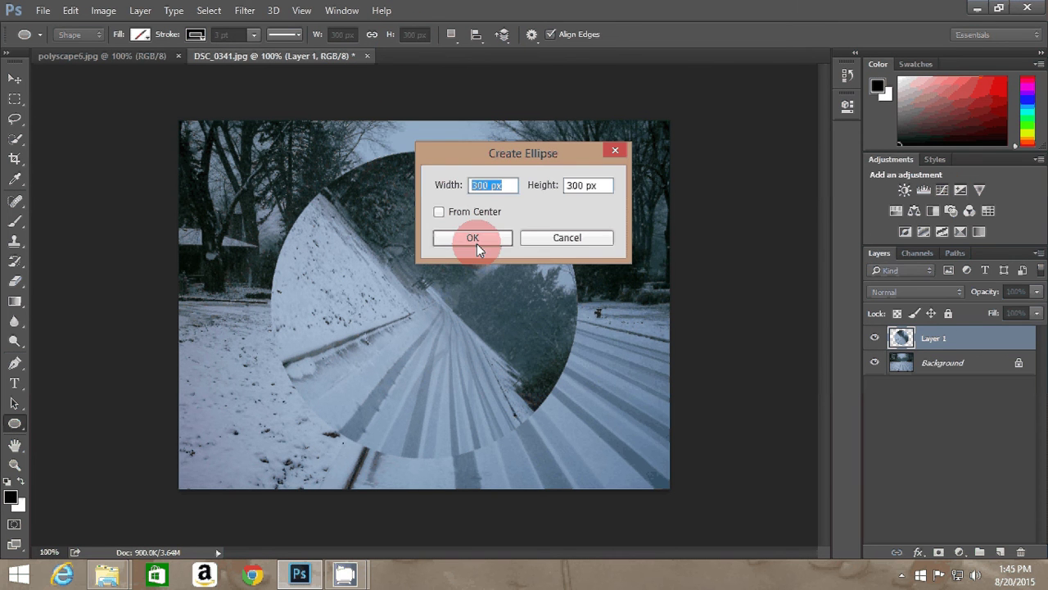
{"action": "left_click", "coordinate": [473, 239]}
{"action": "left_click", "coordinate": [408, 98]}
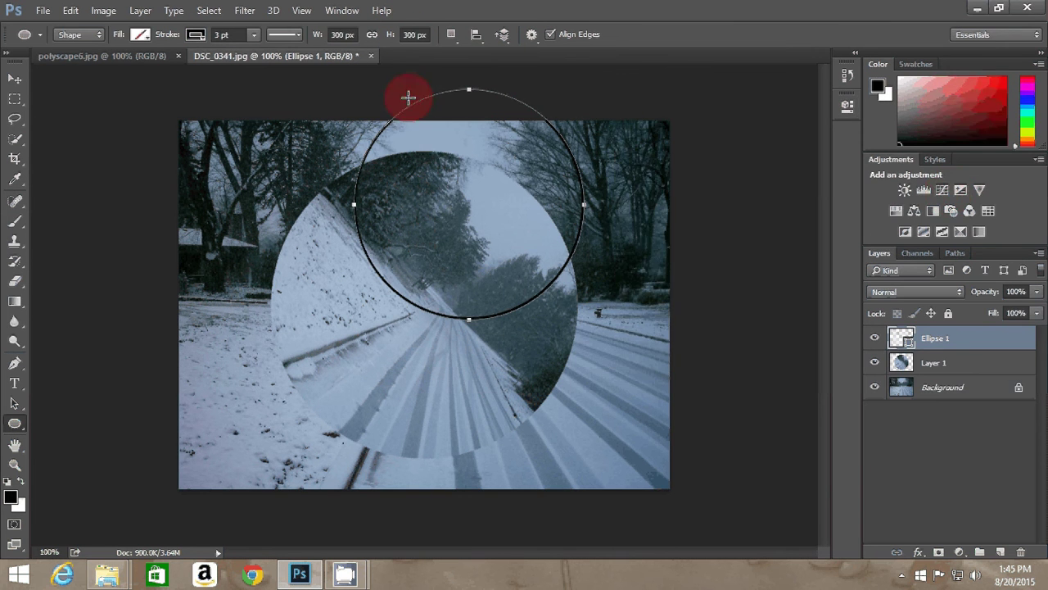
Move the new circle to the middle of the photo, align its horizontal centre to a full-canvas selection, and deselect.
{"action": "key", "text": "v"}
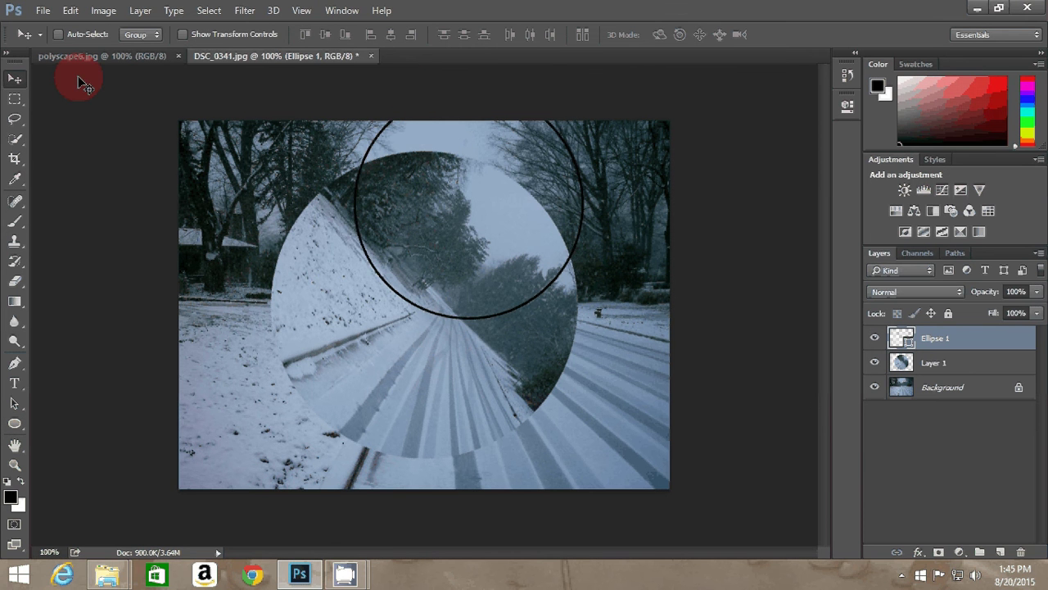
{"action": "left_click_drag", "start_coordinate": [376, 154], "coordinate": [331, 247]}
{"action": "left_click", "coordinate": [18, 99]}
{"action": "left_click_drag", "start_coordinate": [164, 106], "coordinate": [774, 571]}
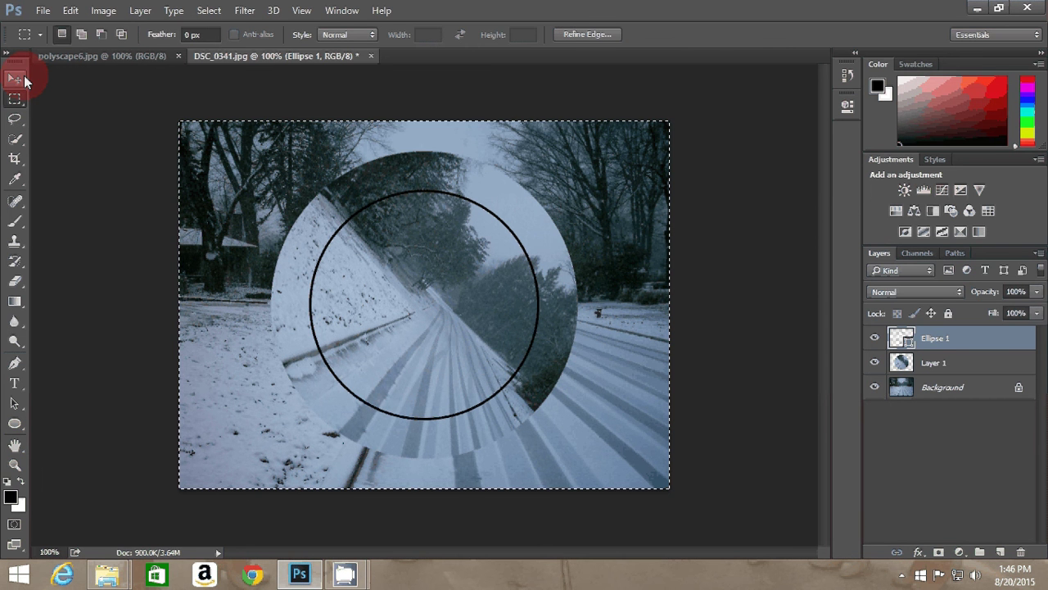
{"action": "left_click", "coordinate": [16, 78]}
{"action": "left_click", "coordinate": [390, 36]}
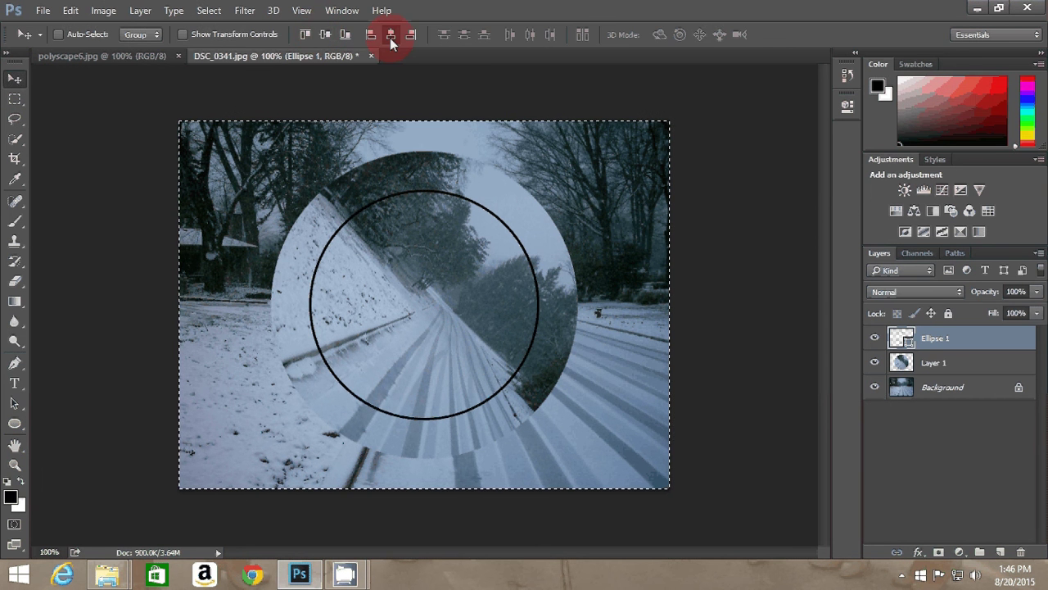
{"action": "left_click", "coordinate": [54, 159]}
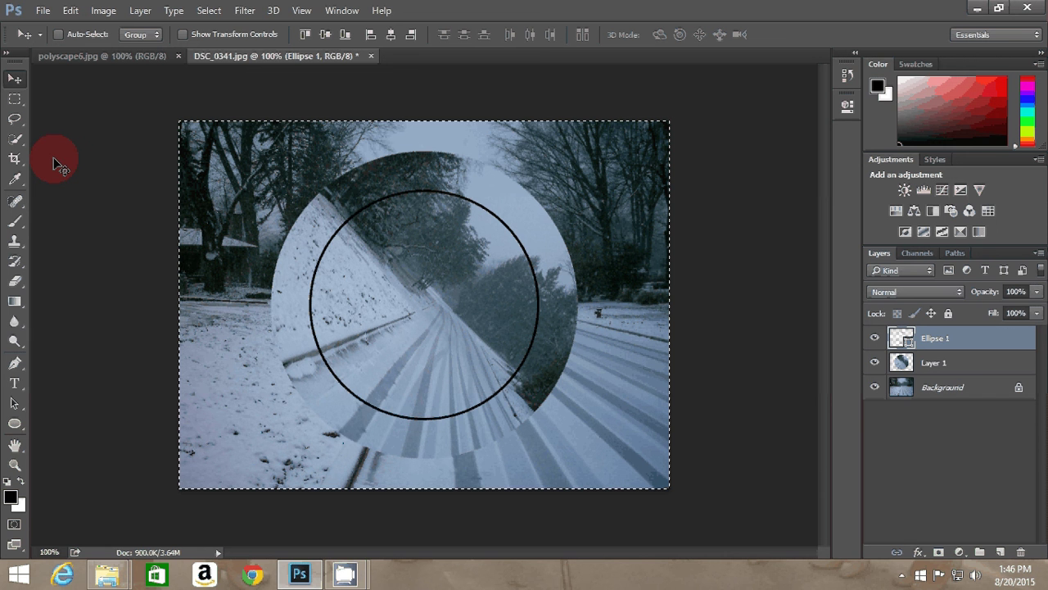
{"action": "key", "text": "ctrl+d"}
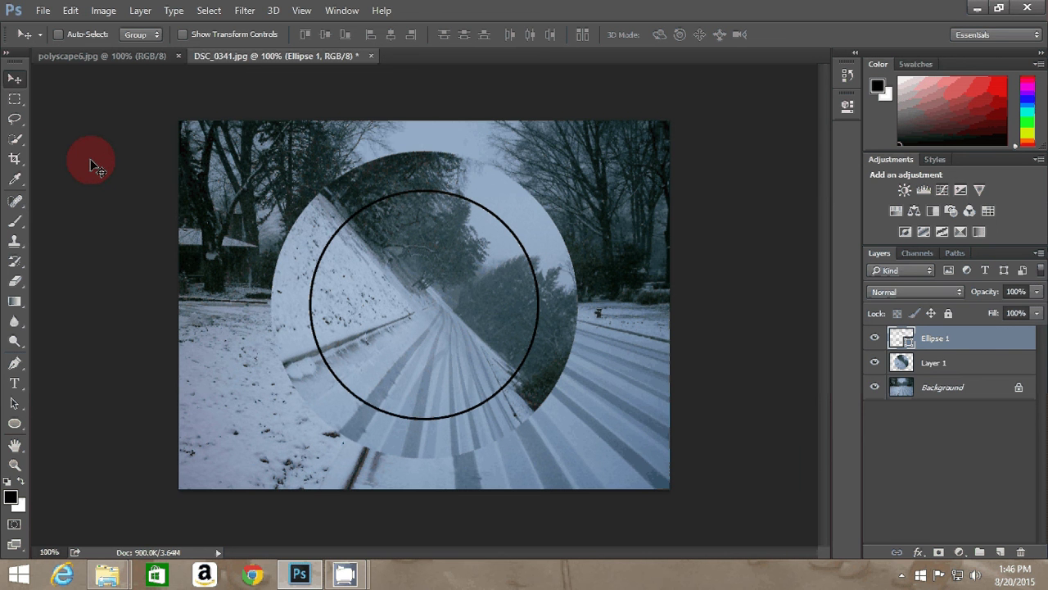
Copy the circle-shaped area of the Background to a new layer, using the Ellipse 1 shape as the selection.
{"action": "left_click", "coordinate": [911, 348], "text": "ctrl"}
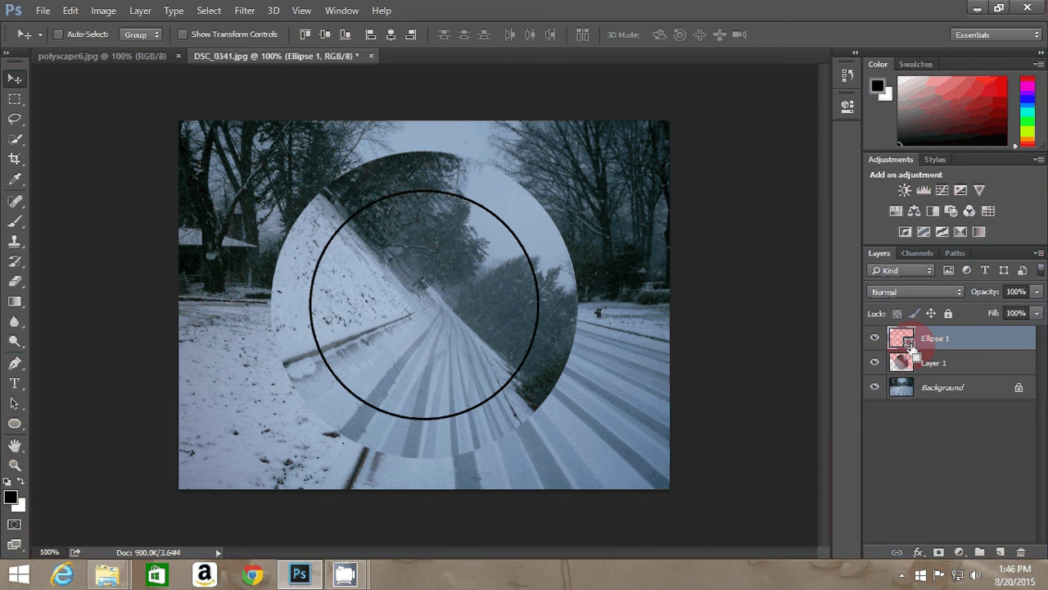
{"action": "left_click", "coordinate": [910, 348], "text": "ctrl"}
{"action": "left_click", "coordinate": [939, 387]}
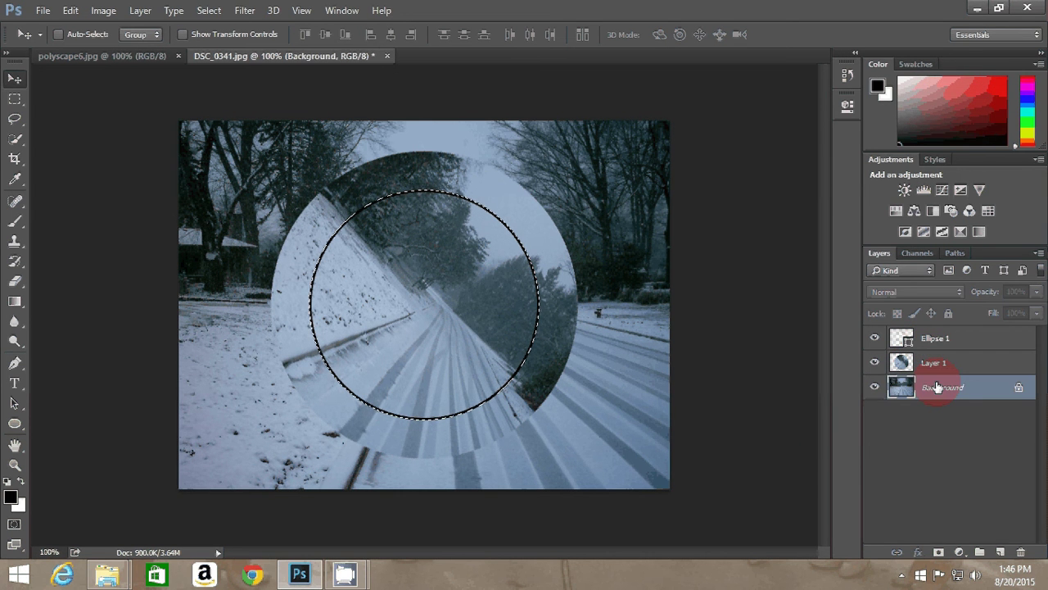
{"action": "key", "text": "ctrl+j"}
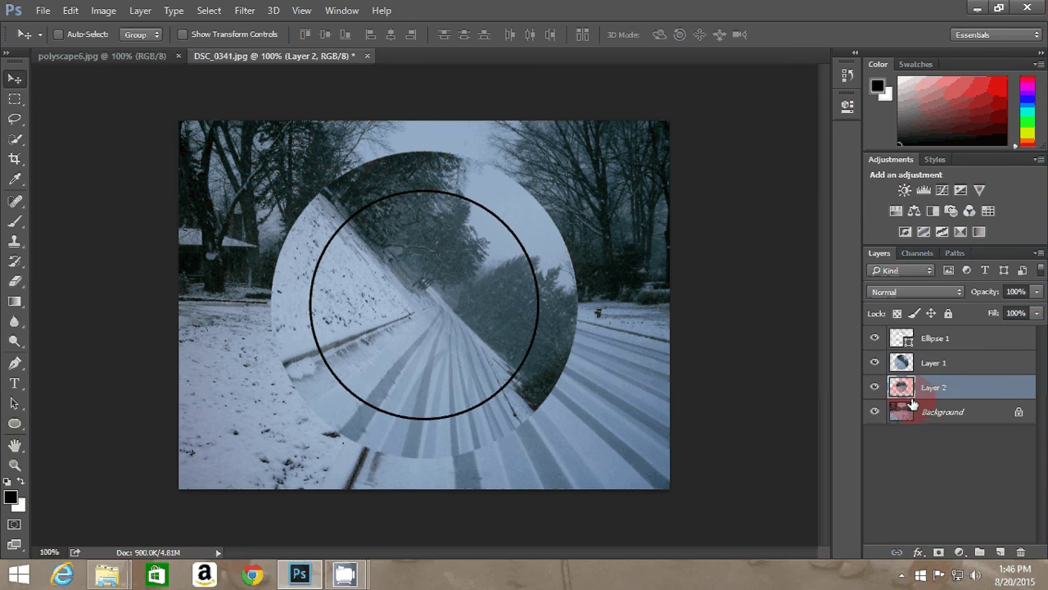
Delete the Ellipse 1 layer and move Layer 2 above Layer 1 in the layer order.
{"action": "left_click_drag", "start_coordinate": [948, 399], "coordinate": [1020, 552]}
{"action": "left_click_drag", "start_coordinate": [947, 365], "coordinate": [923, 342]}
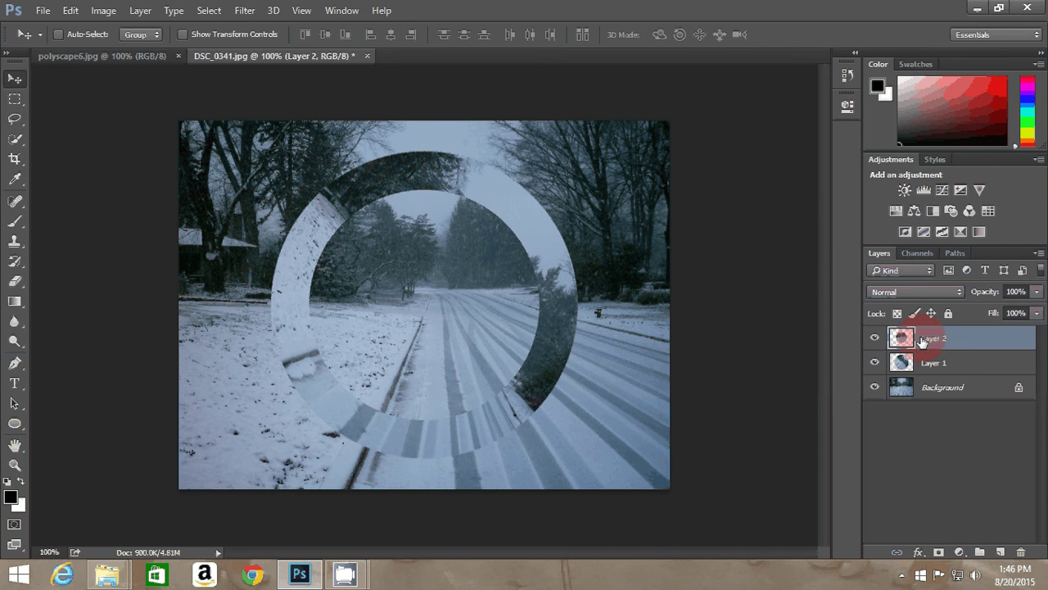
Rotate the circular section on Layer 2 by 90° with Free Transform and apply the transformation.
{"action": "left_click", "coordinate": [84, 9]}
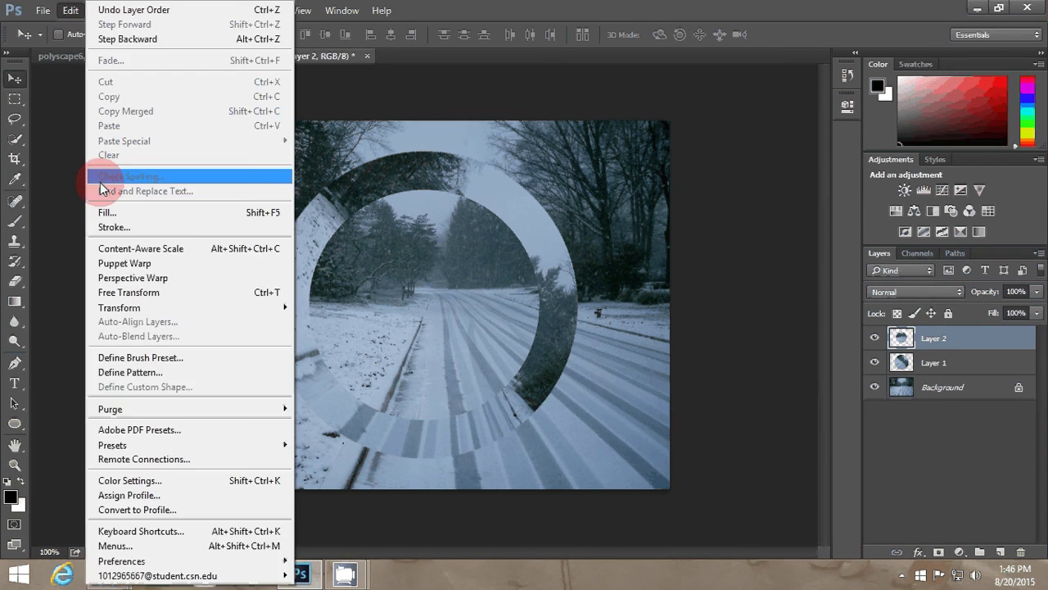
{"action": "mouse_move", "coordinate": [100, 189]}
{"action": "left_mouse_down"}
{"action": "mouse_move", "coordinate": [131, 307]}
{"action": "mouse_move", "coordinate": [130, 295]}
{"action": "left_mouse_up"}
{"action": "left_click", "coordinate": [366, 35]}
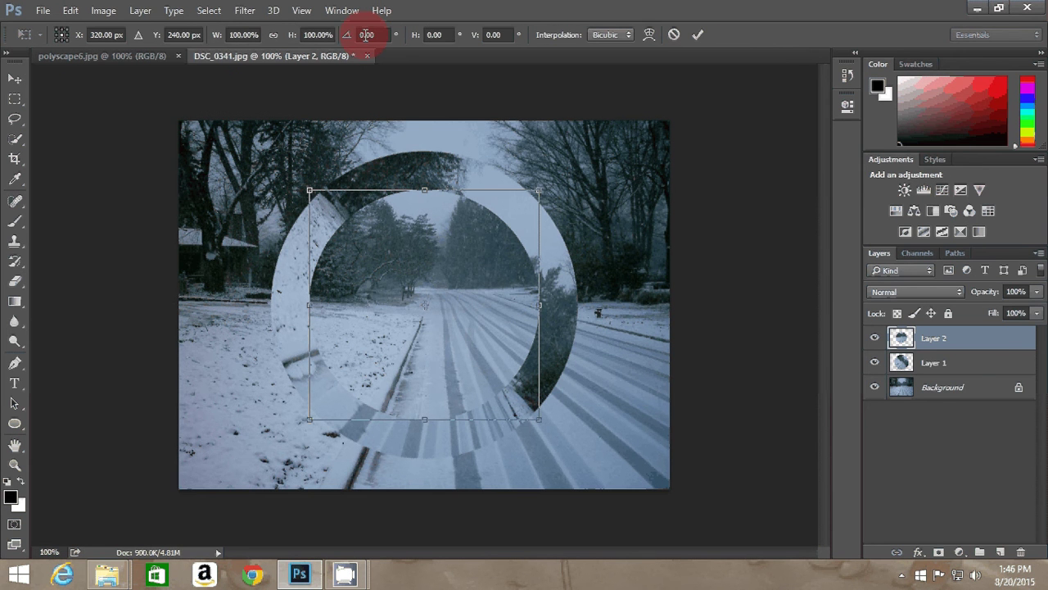
{"action": "left_click", "coordinate": [365, 36]}
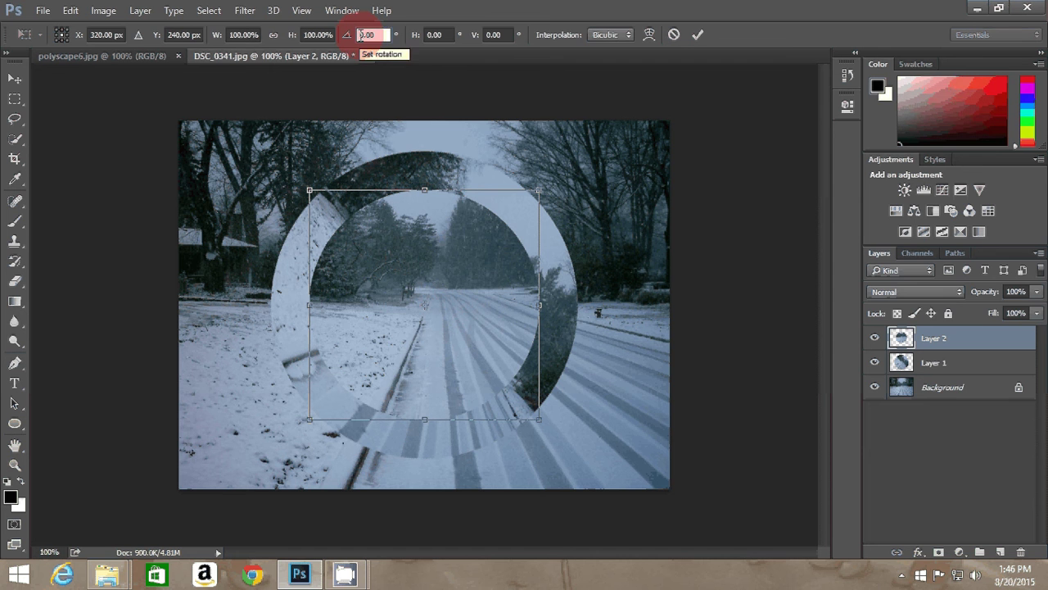
{"action": "type", "text": "90"}
{"action": "key", "text": "Return"}
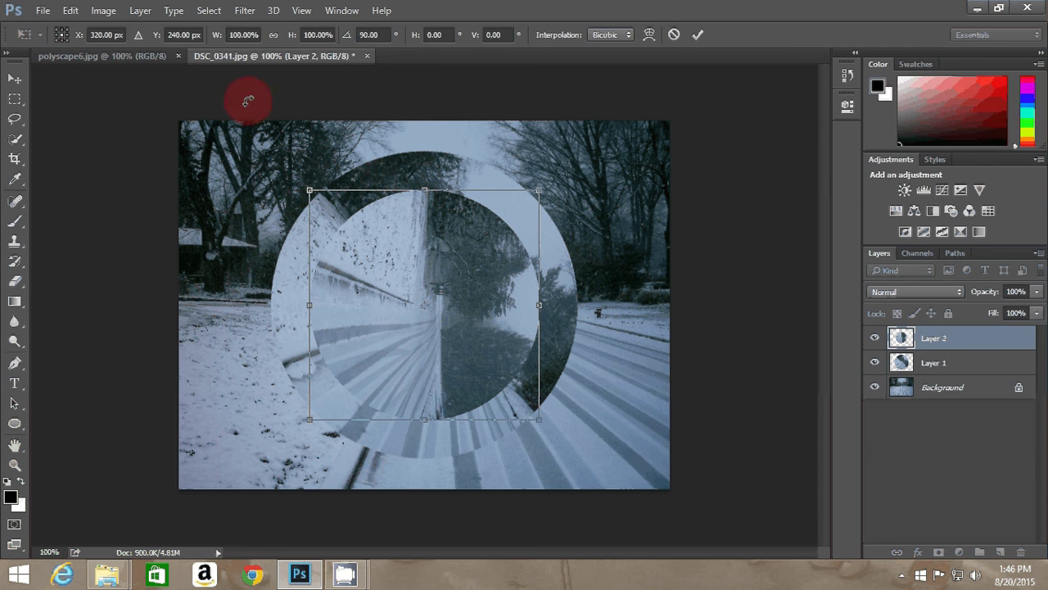
{"action": "key", "text": "v"}
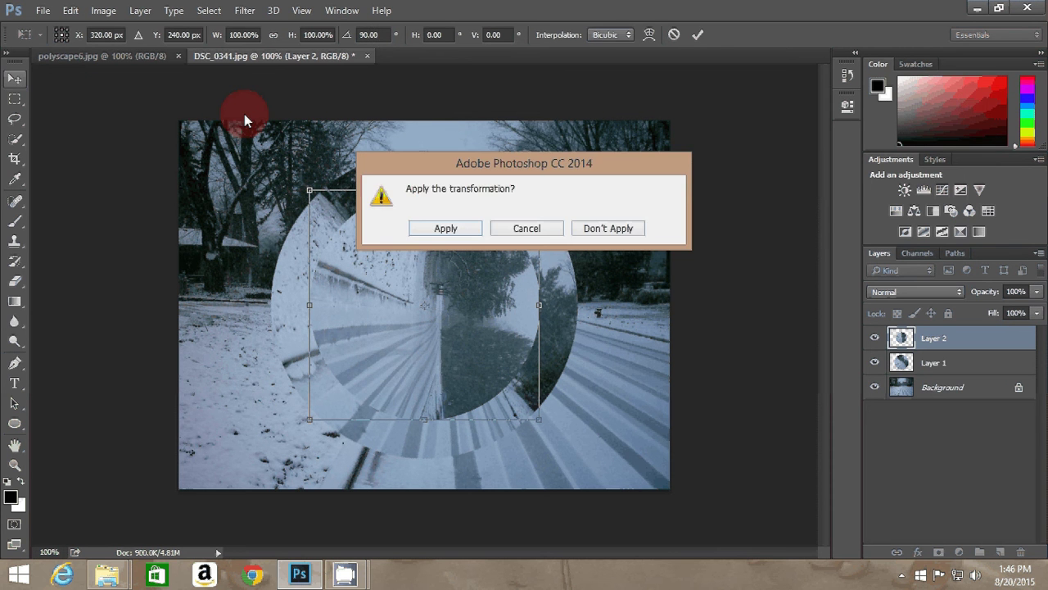
{"action": "left_click", "coordinate": [432, 229]}
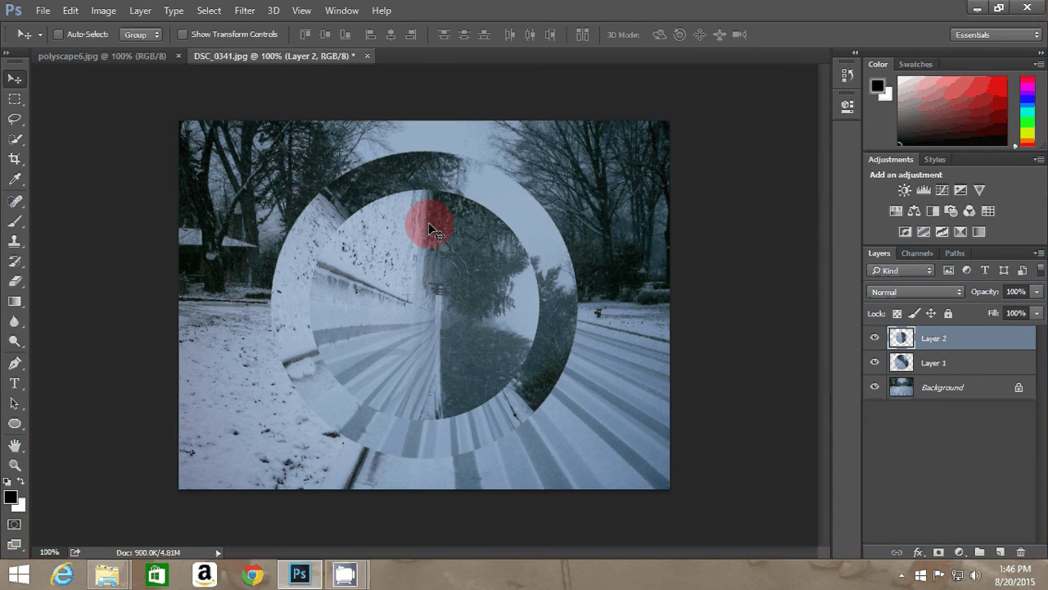
Create a 200 × 200 px circle with the Ellipse tool, with no fill and a 3 pt black stroke.
{"action": "left_click", "coordinate": [14, 424]}
{"action": "left_click", "coordinate": [10, 425]}
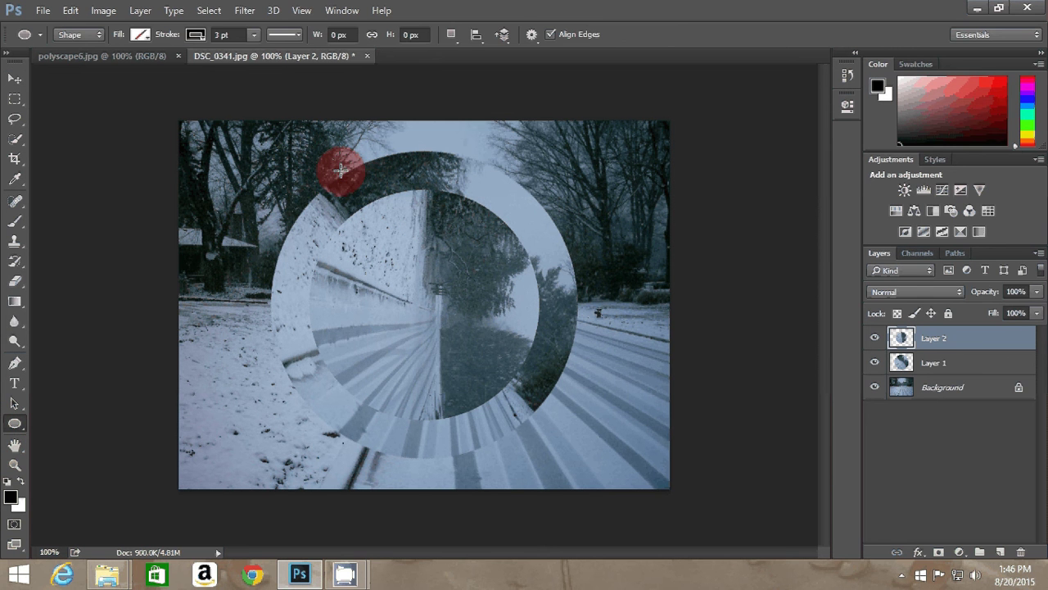
{"action": "left_click", "coordinate": [329, 34]}
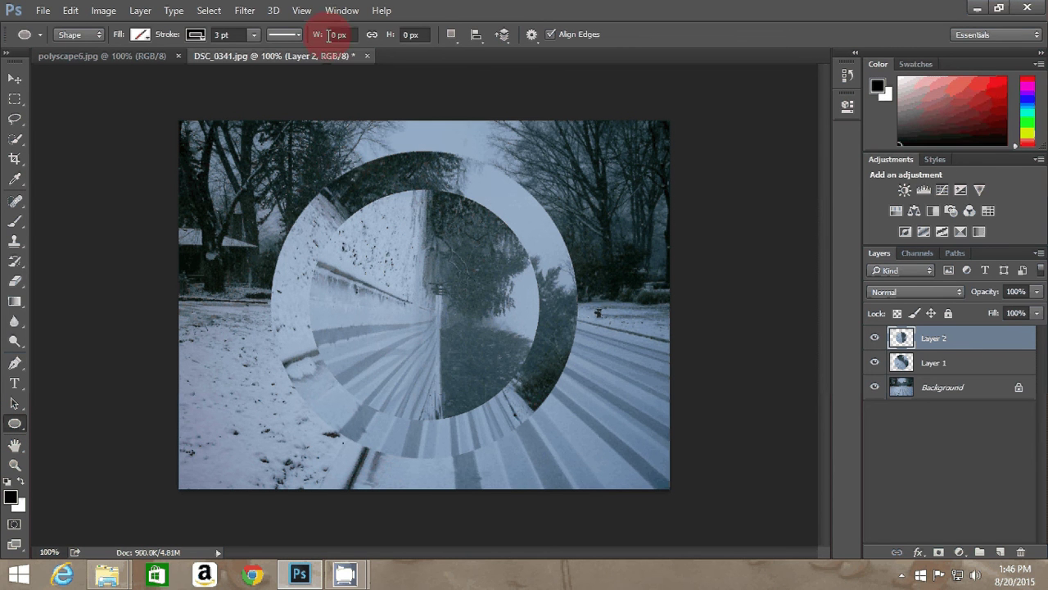
{"action": "left_click", "coordinate": [329, 35]}
{"action": "type", "text": "200"}
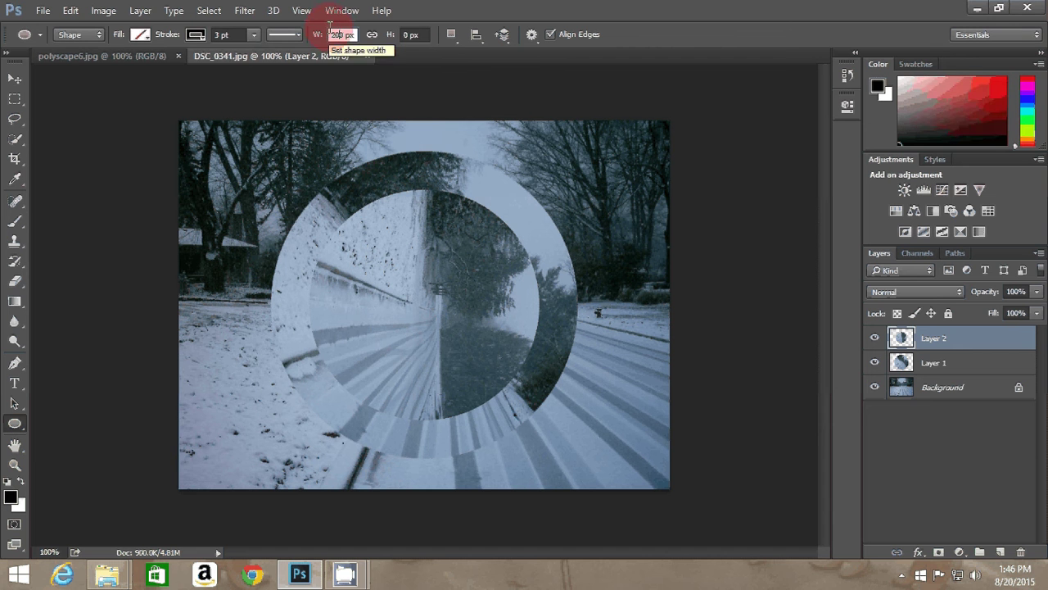
{"action": "left_click", "coordinate": [404, 34]}
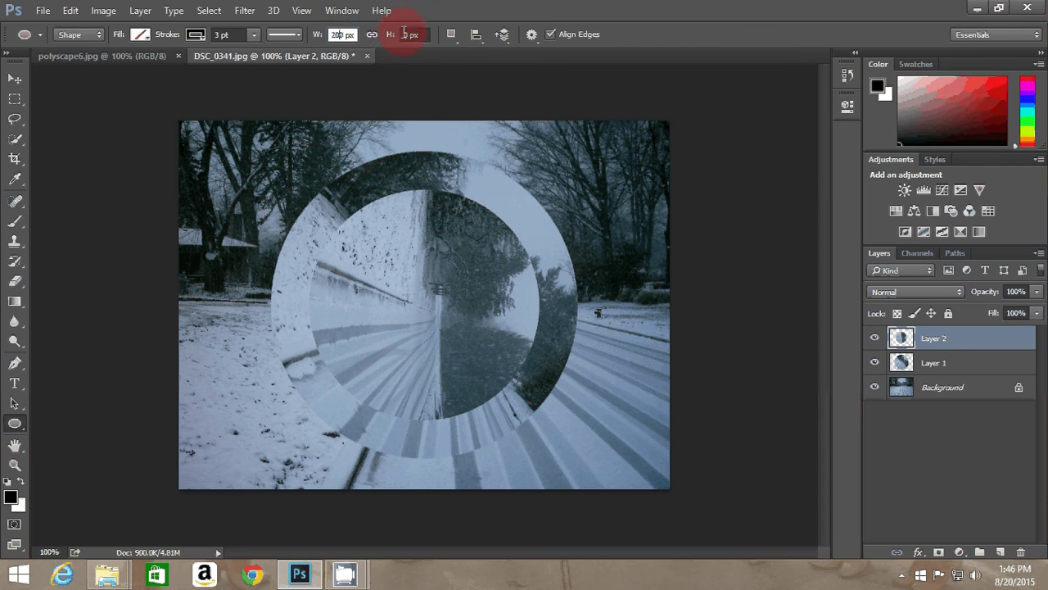
{"action": "type", "text": "2"}
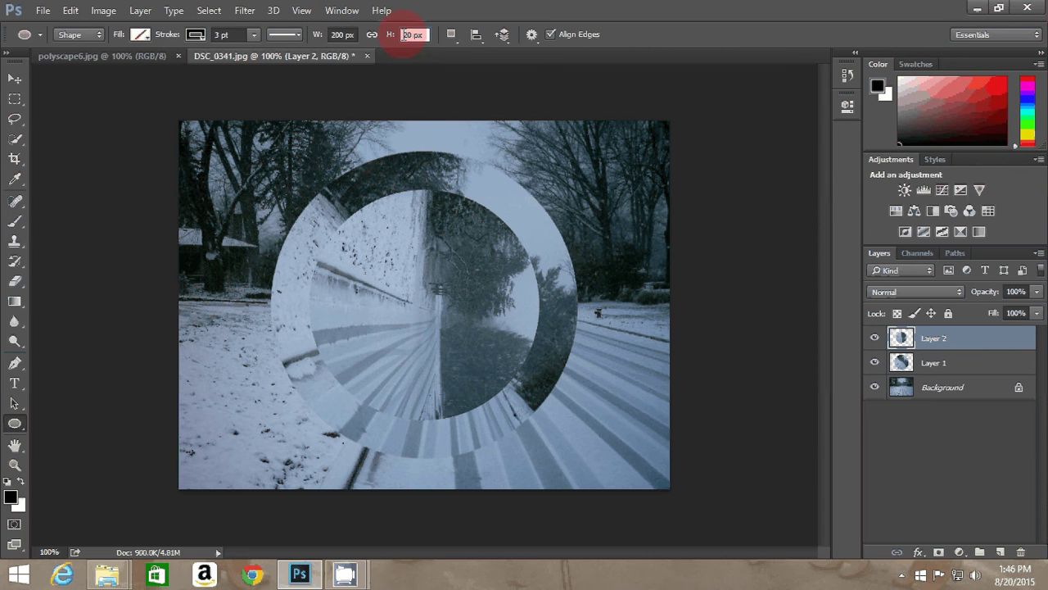
{"action": "type", "text": "0"}
{"action": "left_click", "coordinate": [219, 105]}
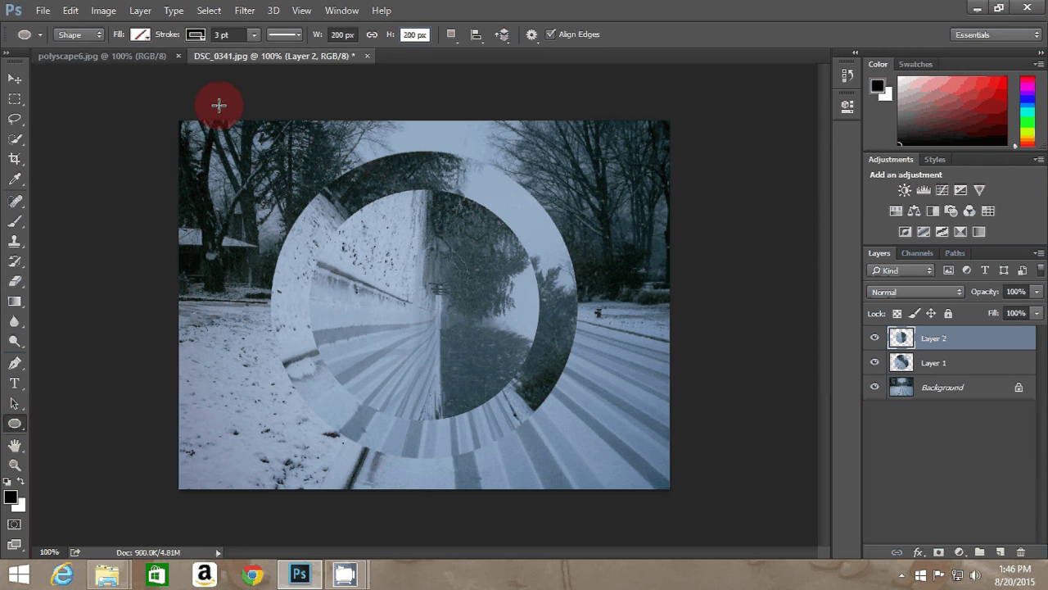
{"action": "left_click", "coordinate": [489, 240]}
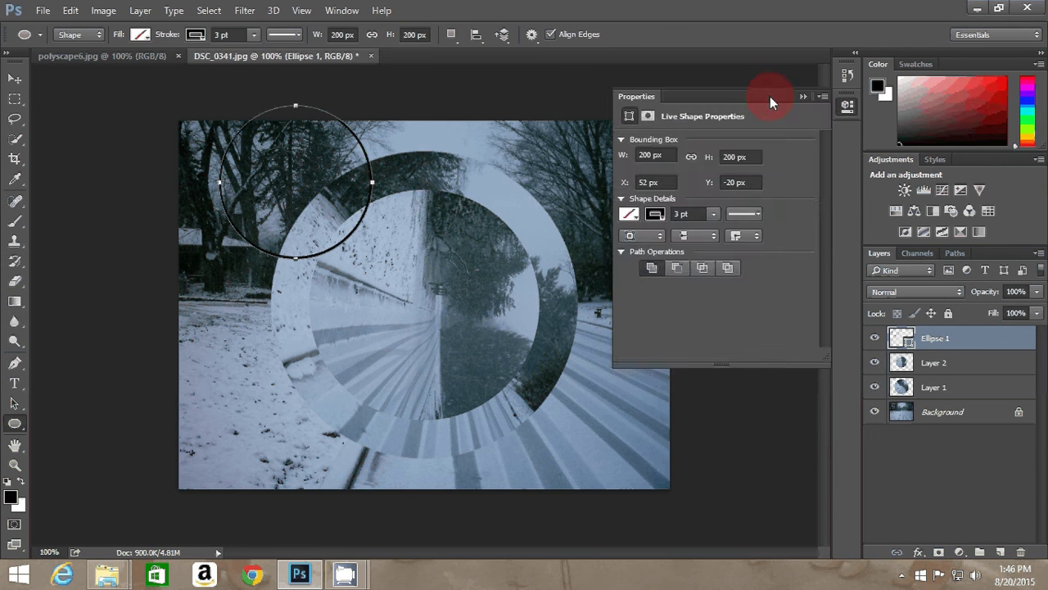
{"action": "left_click", "coordinate": [688, 107]}
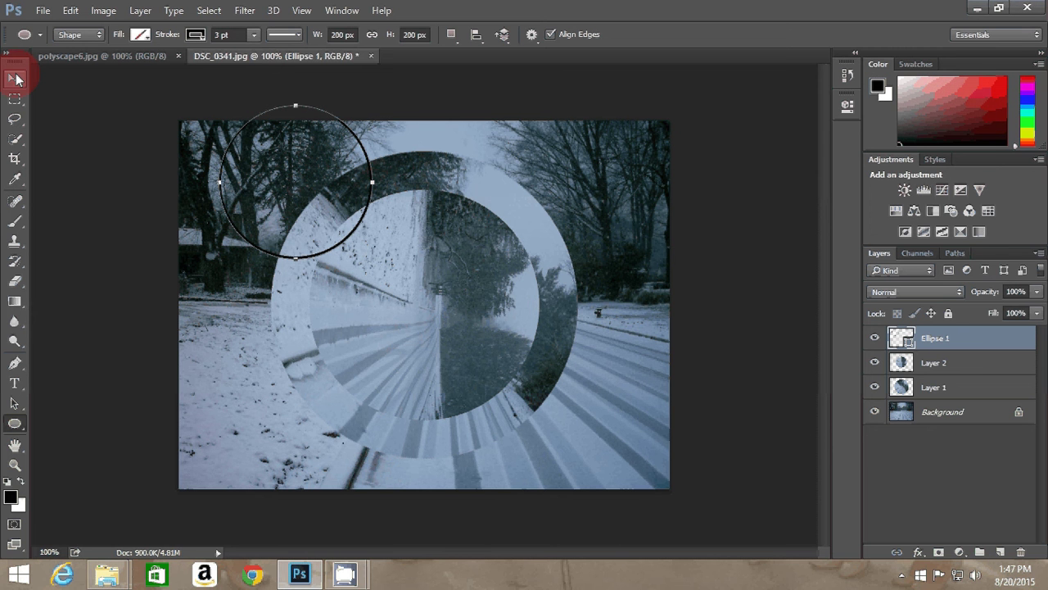
Move the 200 px circle to roughly the middle of the two rotated circular sections.
{"action": "left_click_drag", "start_coordinate": [223, 158], "coordinate": [321, 256]}
{"action": "key", "text": "ctrl+z"}
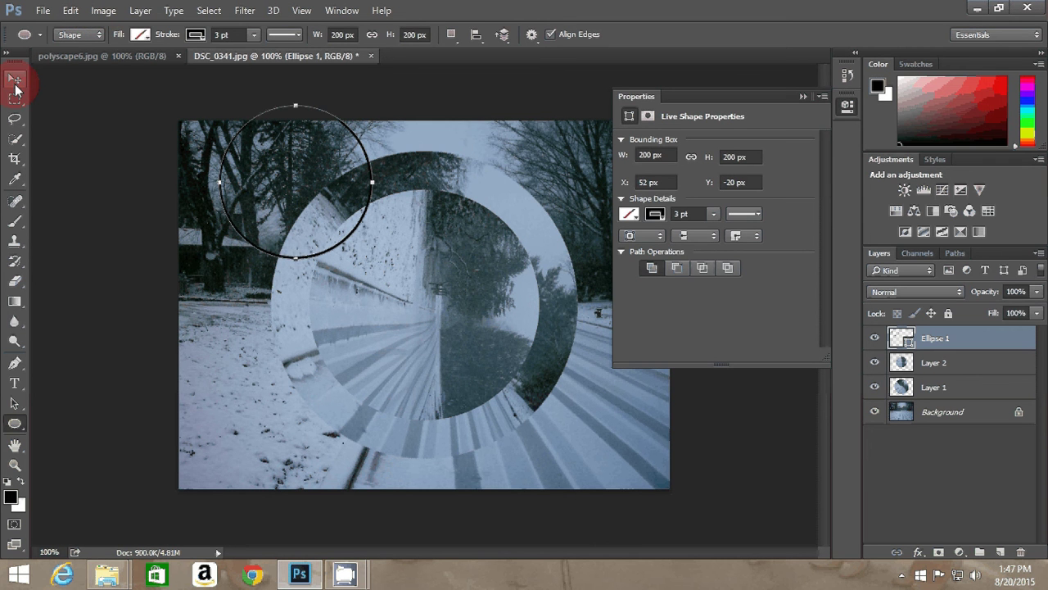
{"action": "left_click", "coordinate": [15, 86]}
{"action": "left_click", "coordinate": [504, 101]}
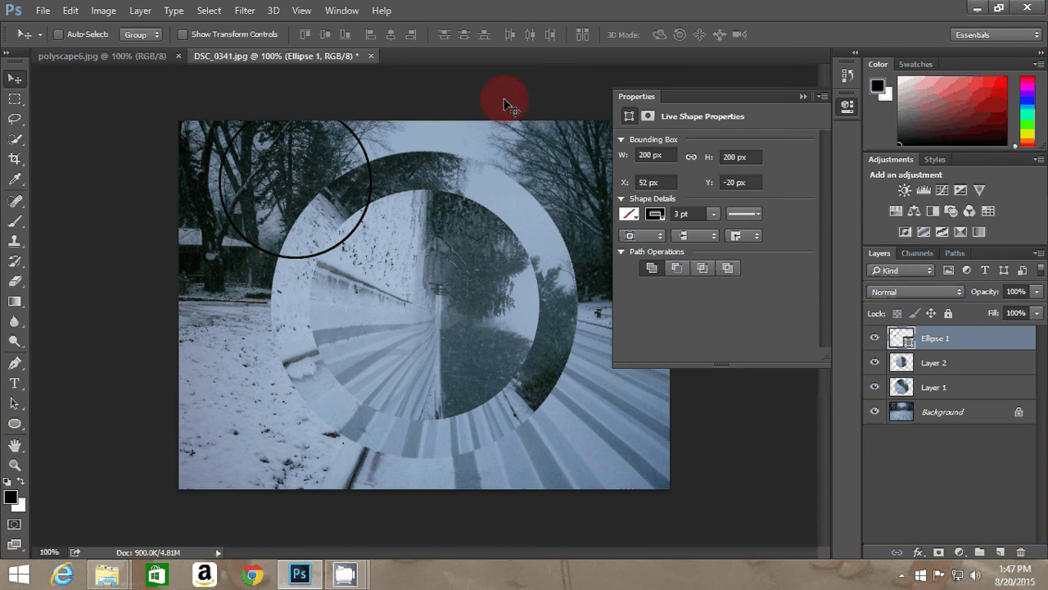
{"action": "left_click", "coordinate": [233, 153]}
{"action": "left_click_drag", "start_coordinate": [232, 149], "coordinate": [362, 325]}
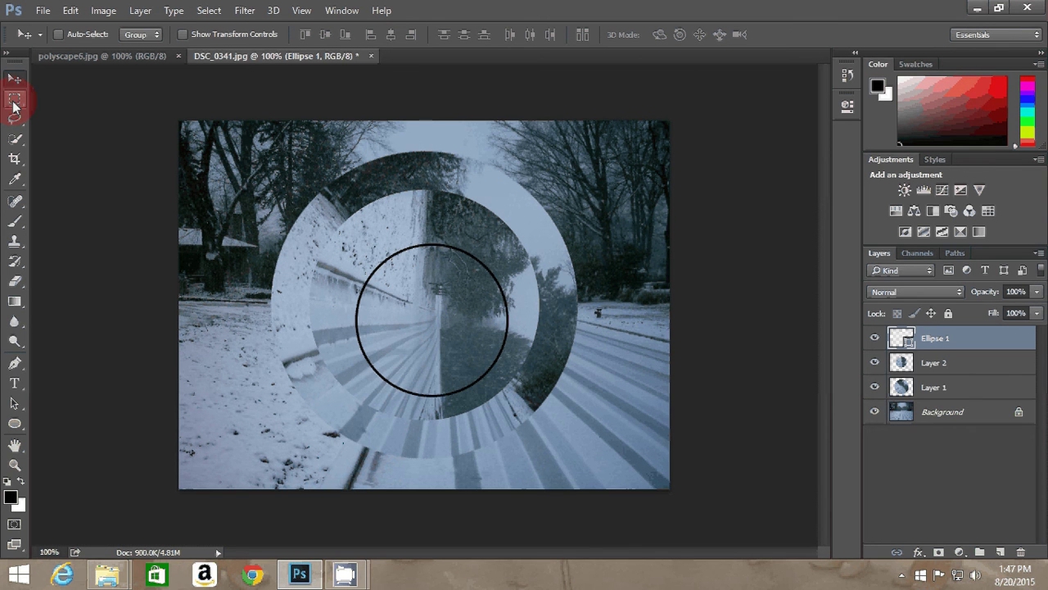
Align the 200 px circle's vertical and horizontal centres to a full-canvas selection, and deselect.
{"action": "left_click", "coordinate": [14, 99]}
{"action": "left_click_drag", "start_coordinate": [177, 118], "coordinate": [878, 525]}
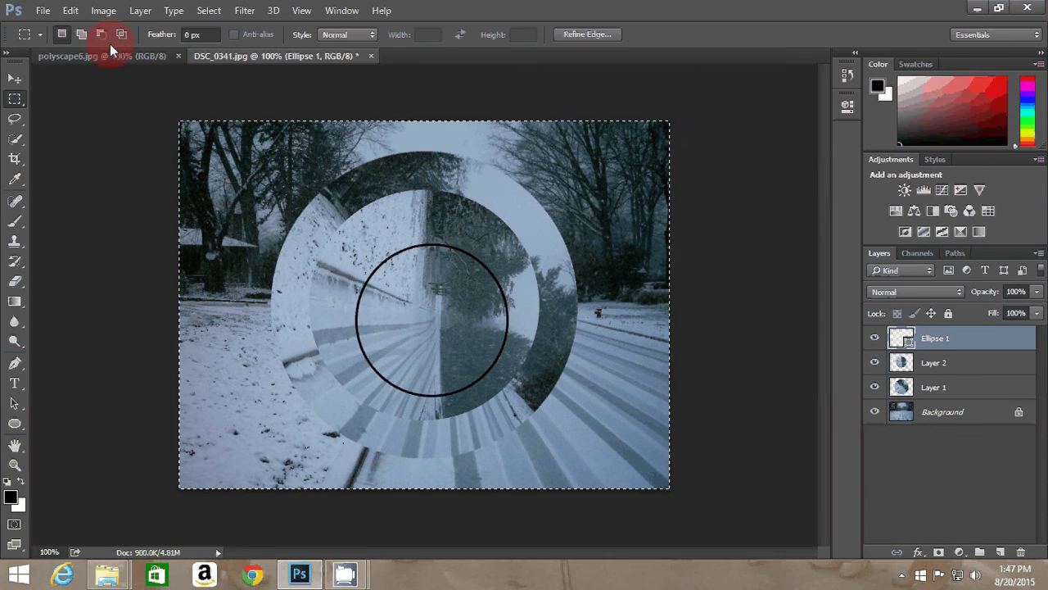
{"action": "key", "text": "v"}
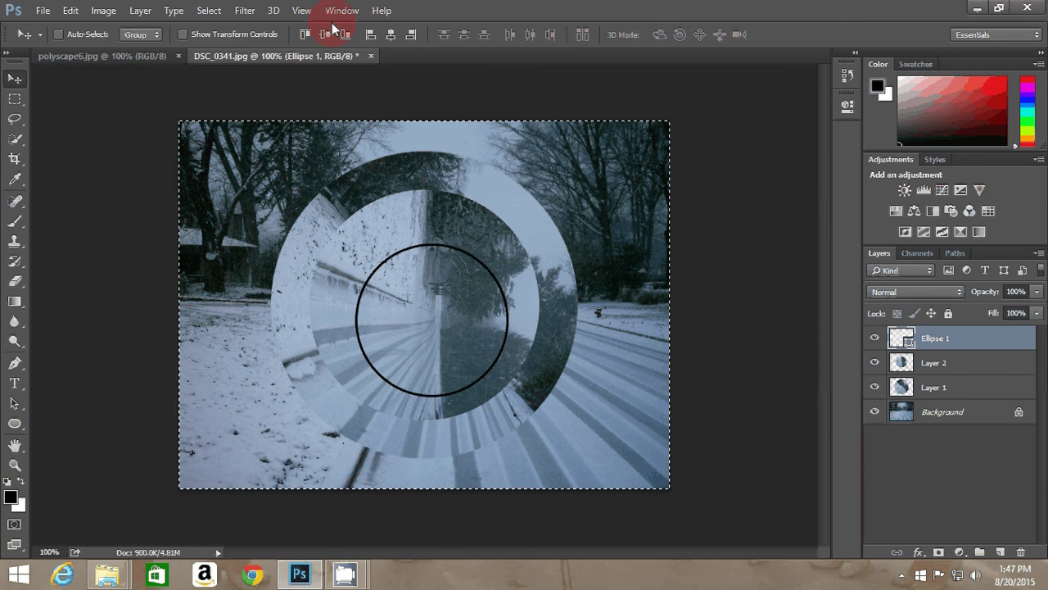
{"action": "left_click", "coordinate": [330, 32]}
{"action": "left_click", "coordinate": [391, 36]}
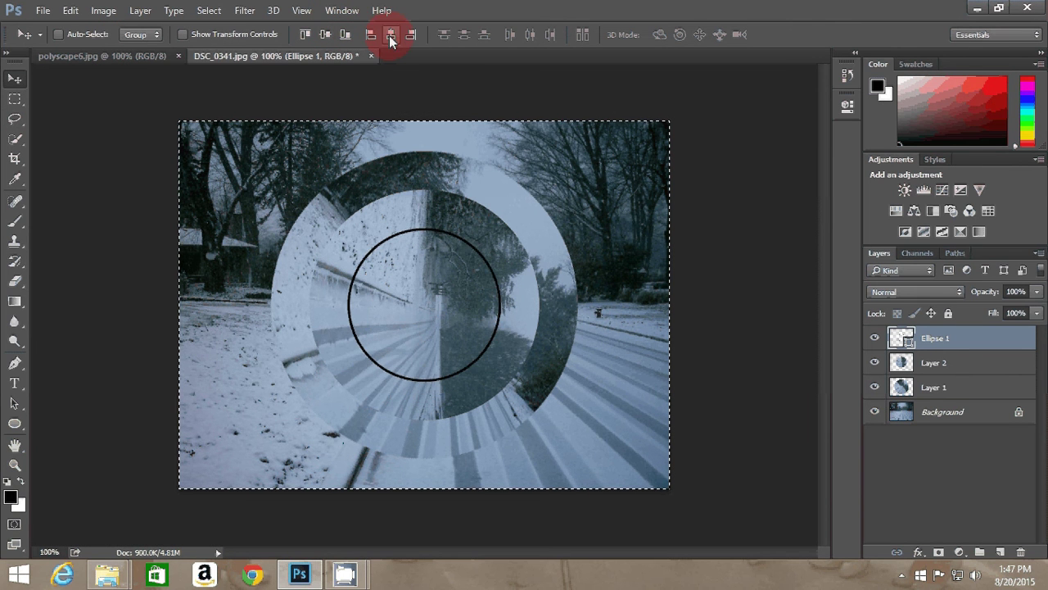
{"action": "left_click", "coordinate": [865, 365]}
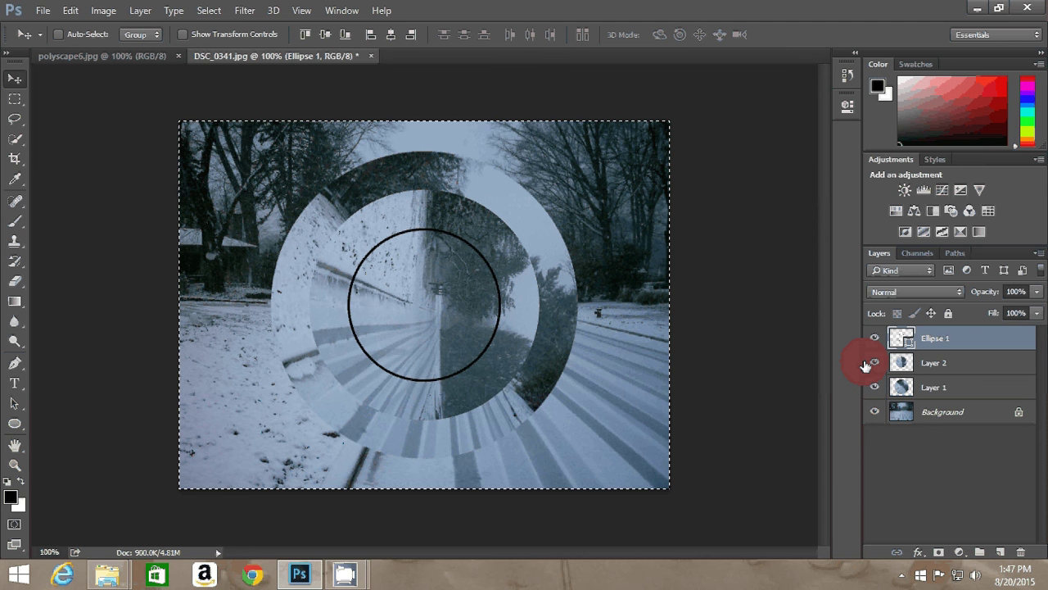
{"action": "left_click", "coordinate": [168, 260]}
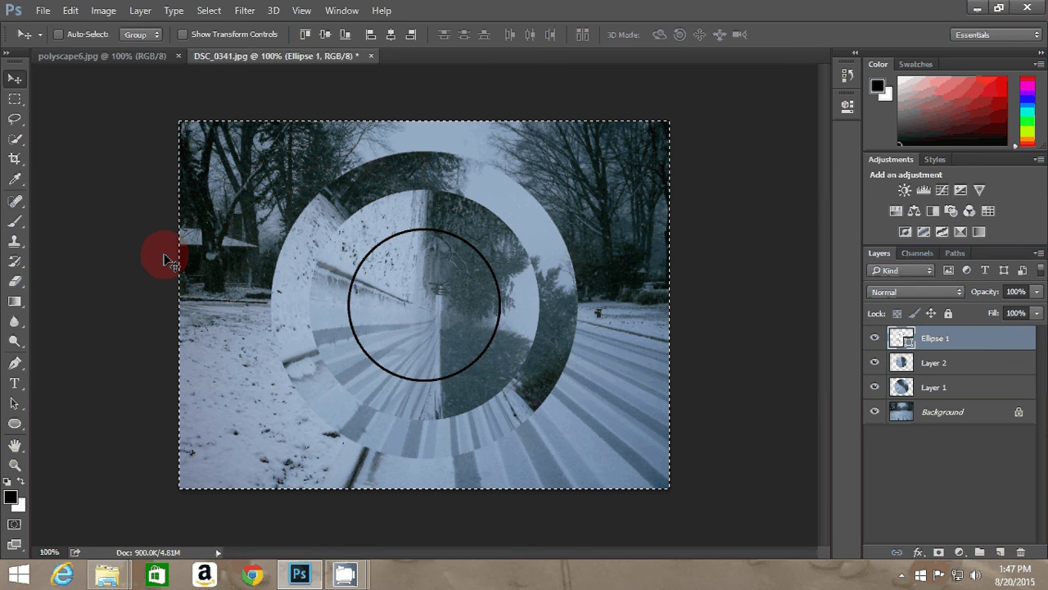
{"action": "key", "text": "ctrl+d"}
Load the Ellipse 1 shape as a selection and copy that area of the Background to a new layer.
{"action": "left_click", "coordinate": [904, 359], "text": "ctrl"}
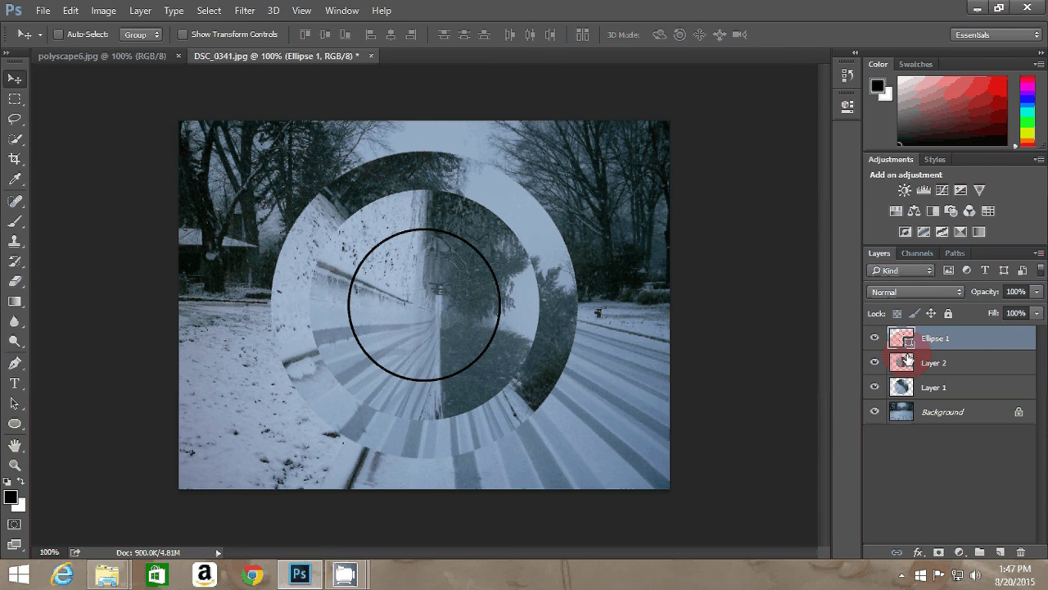
{"action": "left_click", "coordinate": [907, 348], "text": "ctrl"}
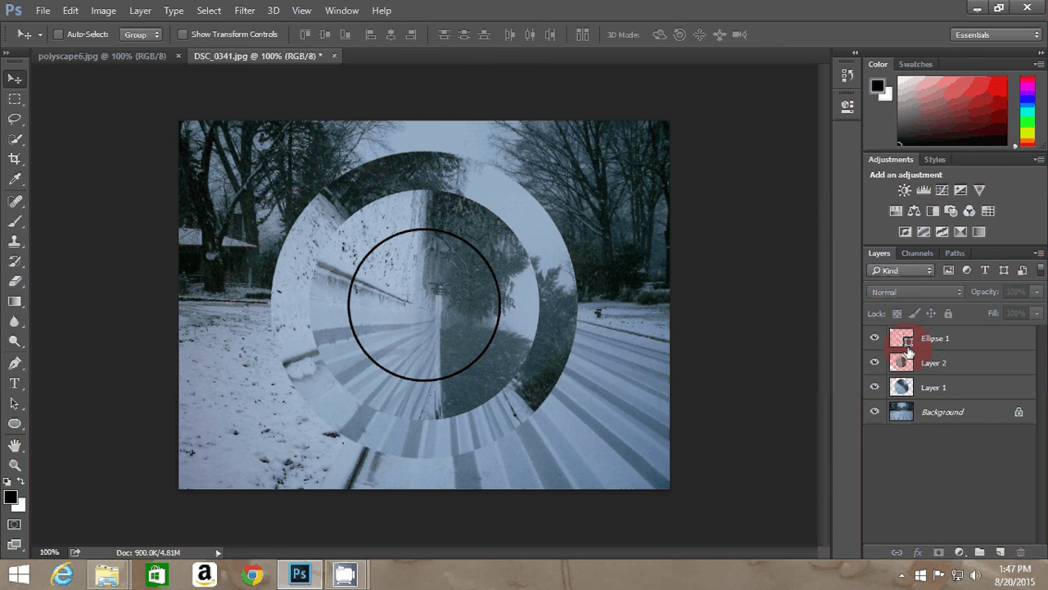
{"action": "left_click", "coordinate": [909, 350], "text": "ctrl"}
{"action": "left_click", "coordinate": [918, 391], "text": "ctrl"}
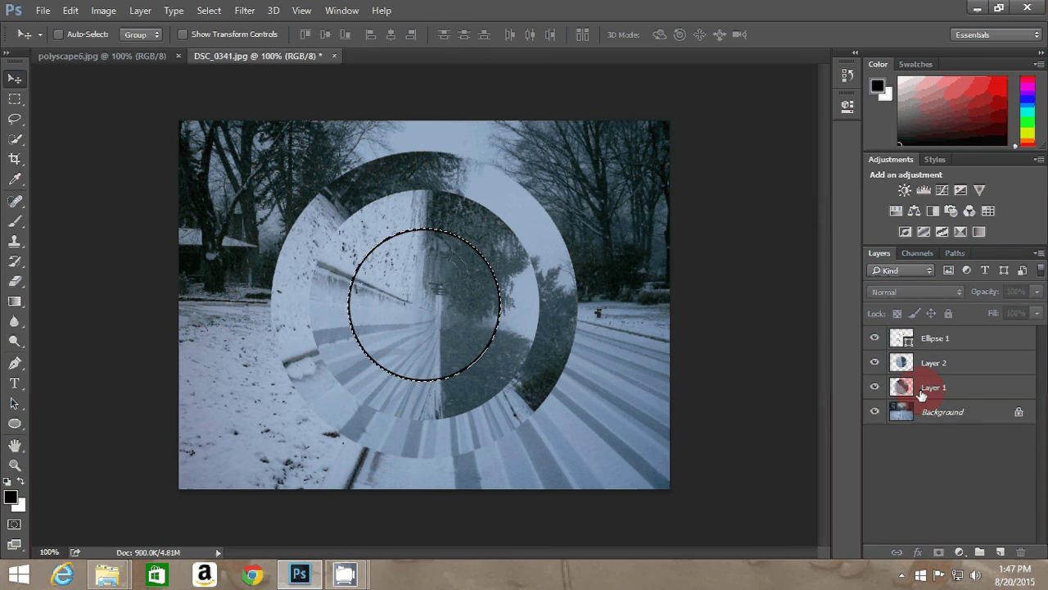
{"action": "left_click", "coordinate": [929, 414]}
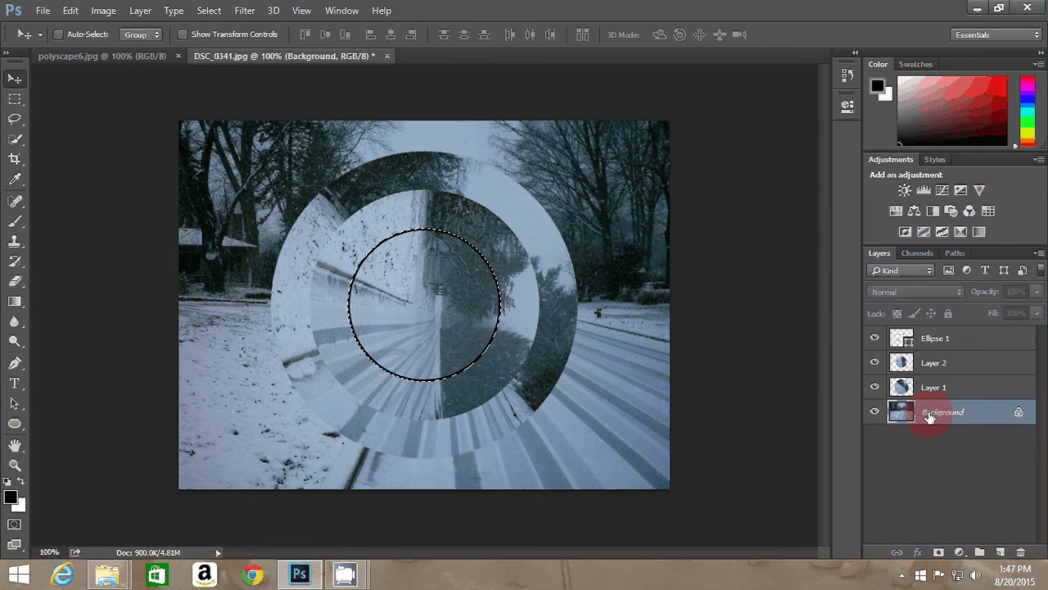
{"action": "key", "text": "ctrl+j"}
Delete the Ellipse 1 layer and move Layer 3 above Layer 2 in the layer order.
{"action": "left_click_drag", "start_coordinate": [929, 416], "coordinate": [1022, 553]}
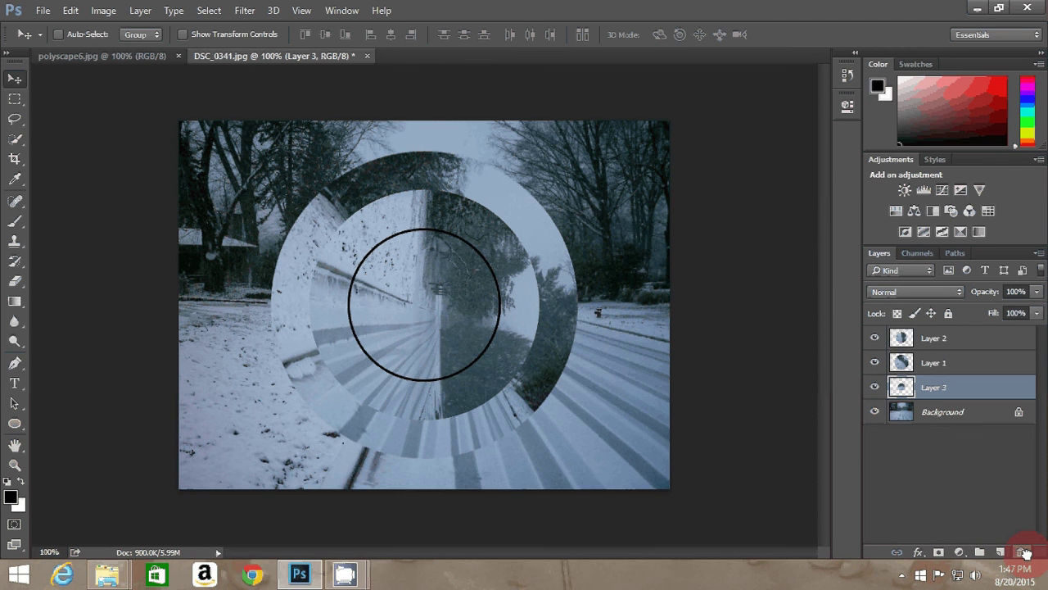
{"action": "left_click", "coordinate": [956, 337]}
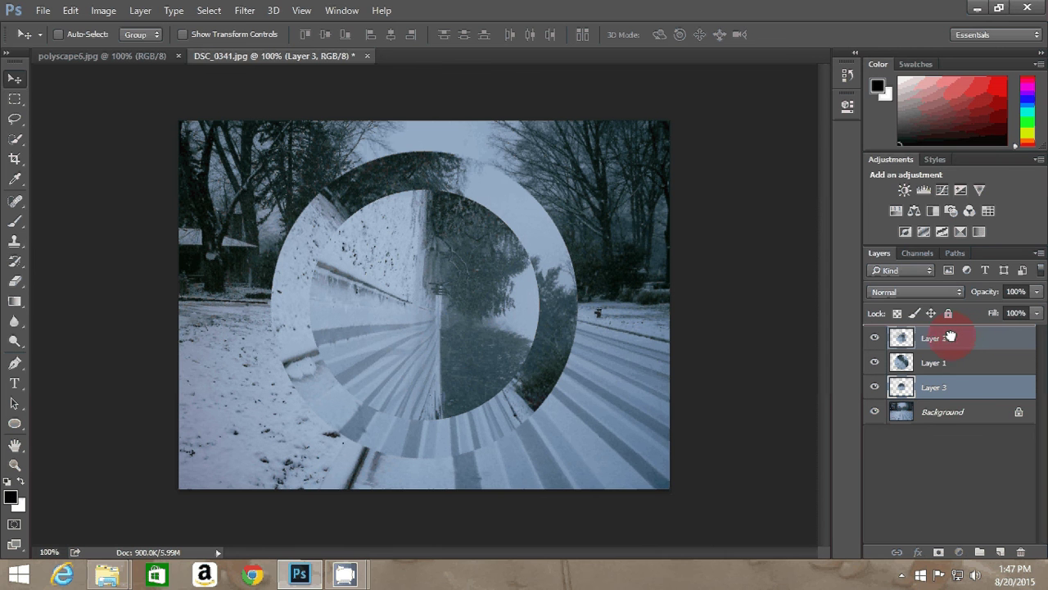
{"action": "left_click_drag", "start_coordinate": [950, 336], "coordinate": [950, 338]}
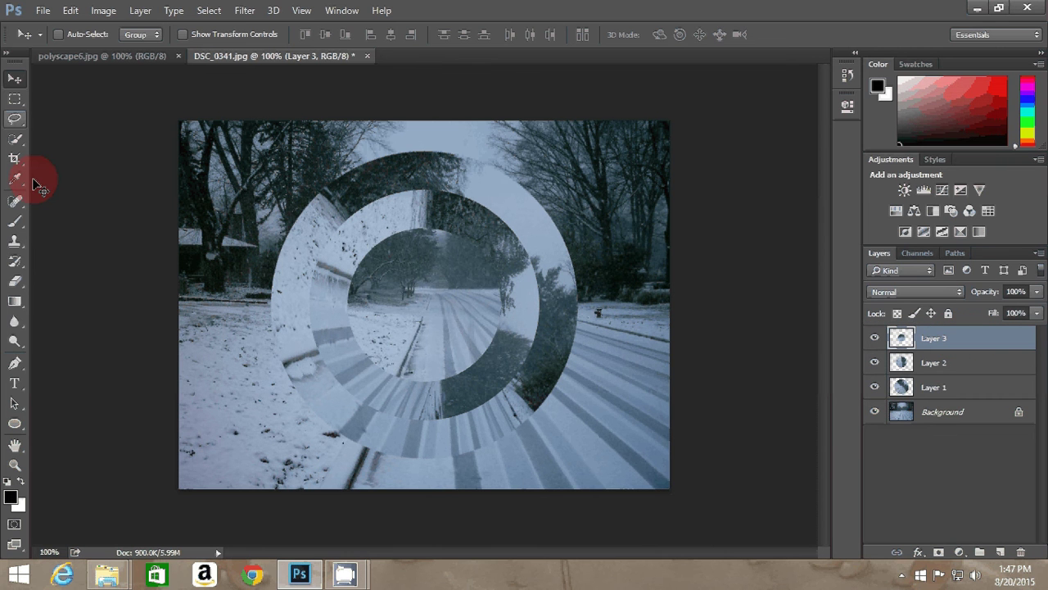
Create a 100 × 100 px circle with the Ellipse tool, with no fill and a 3 pt black stroke.
{"action": "key", "text": "u"}
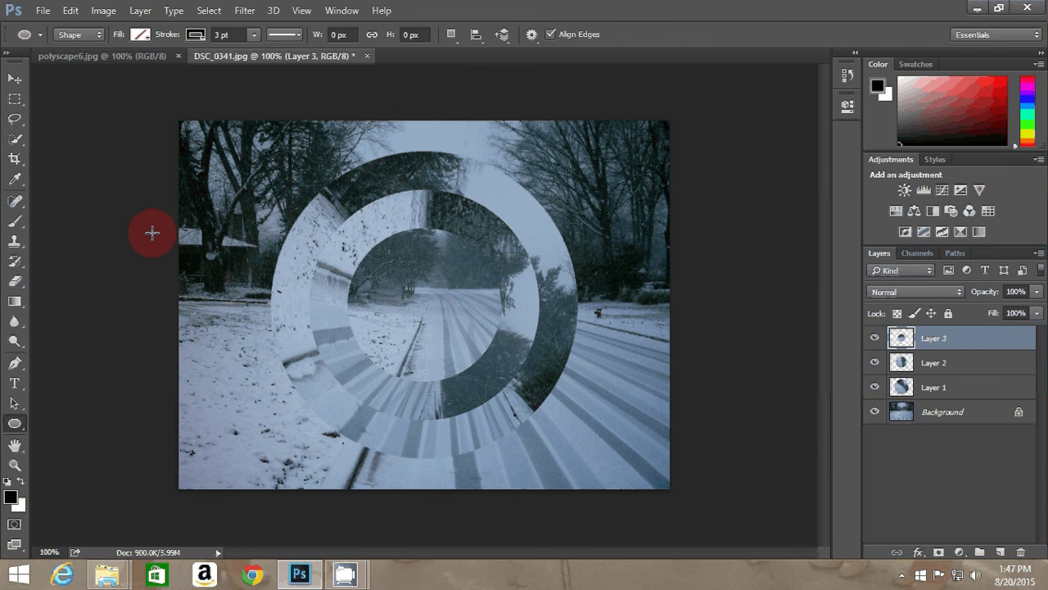
{"action": "left_click", "coordinate": [332, 34]}
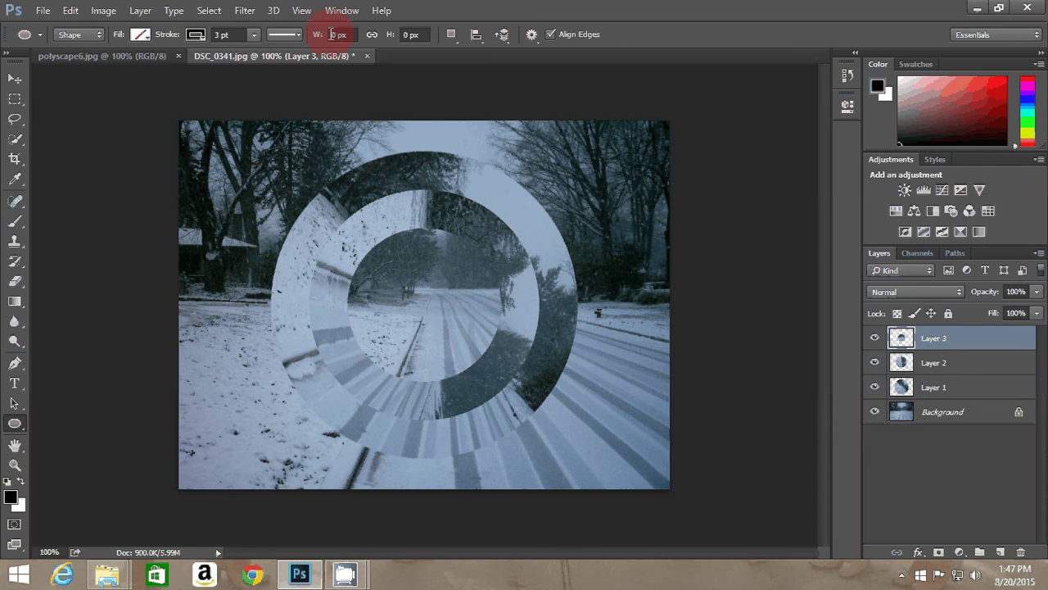
{"action": "type", "text": "10"}
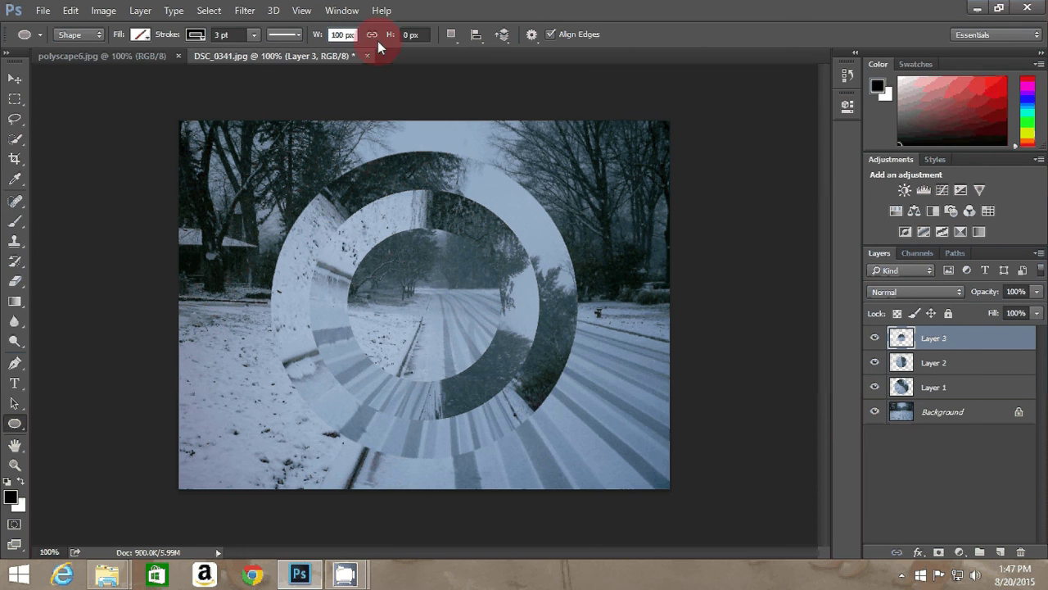
{"action": "left_click", "coordinate": [407, 34]}
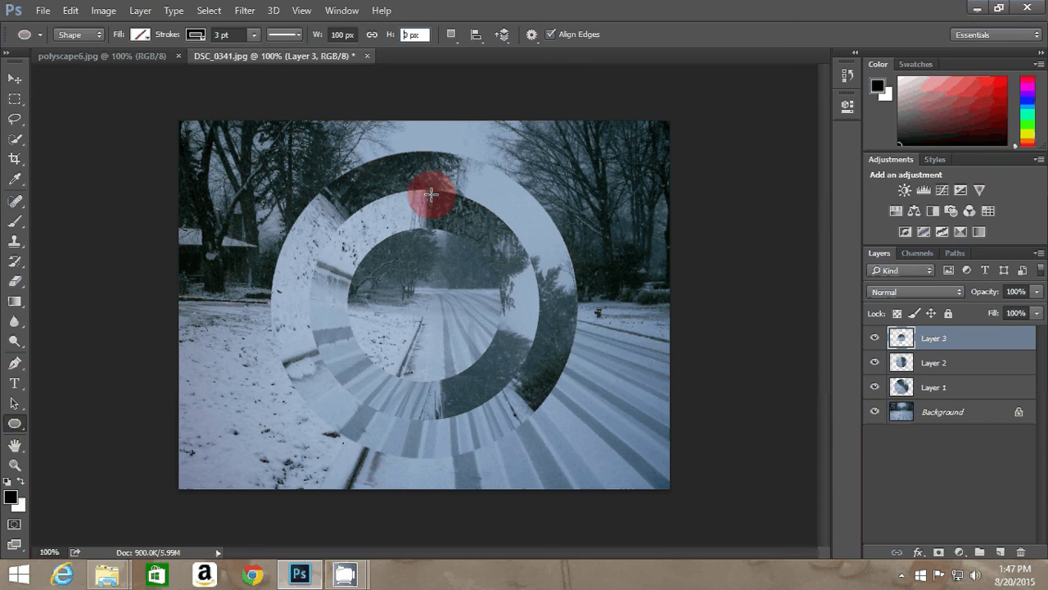
{"action": "type", "text": "10"}
{"action": "left_click", "coordinate": [448, 215]}
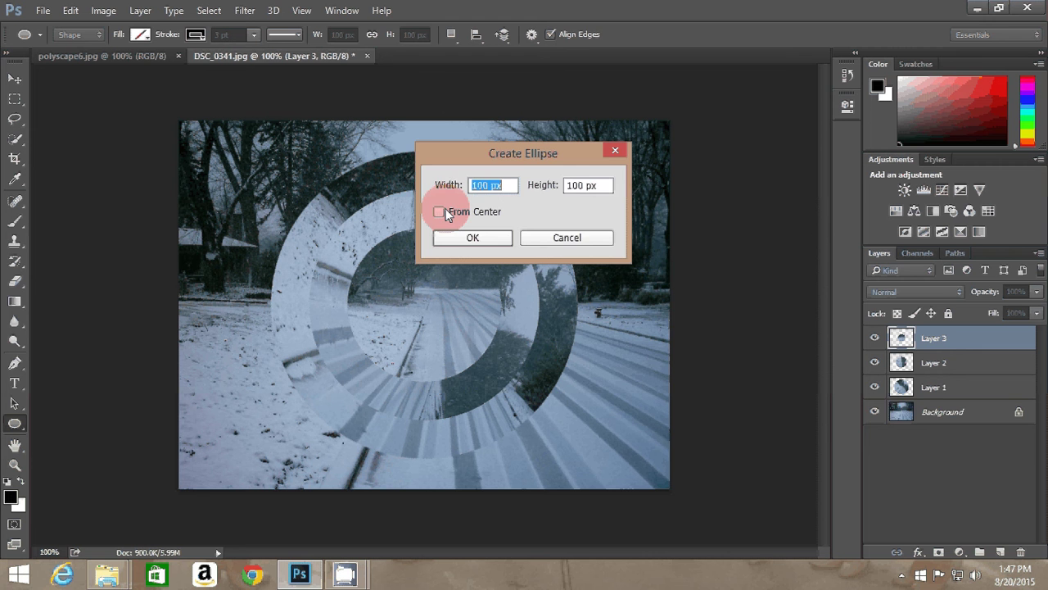
{"action": "key", "text": "Return"}
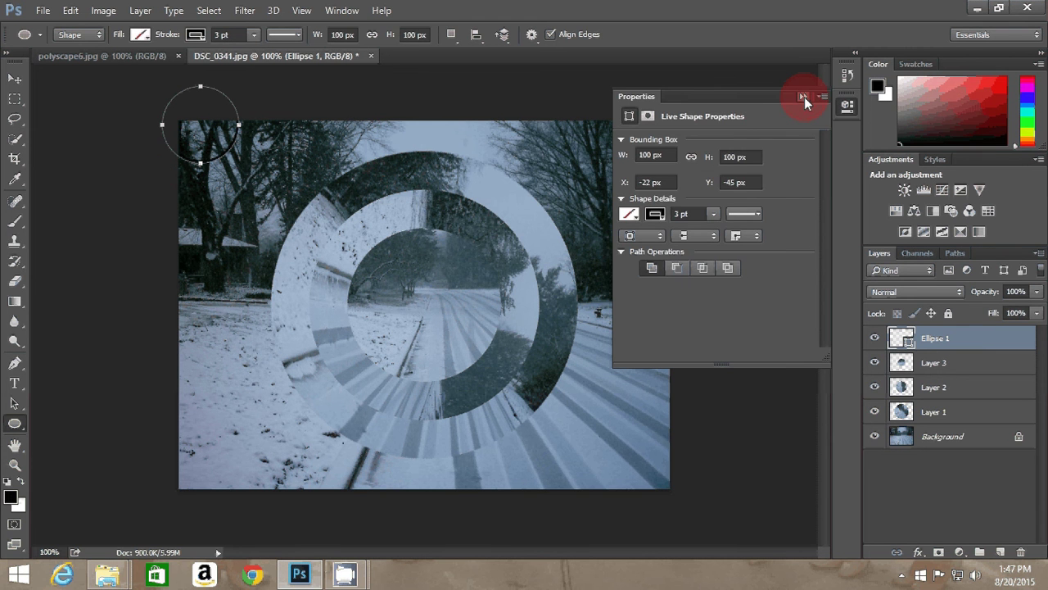
{"action": "left_click", "coordinate": [803, 97]}
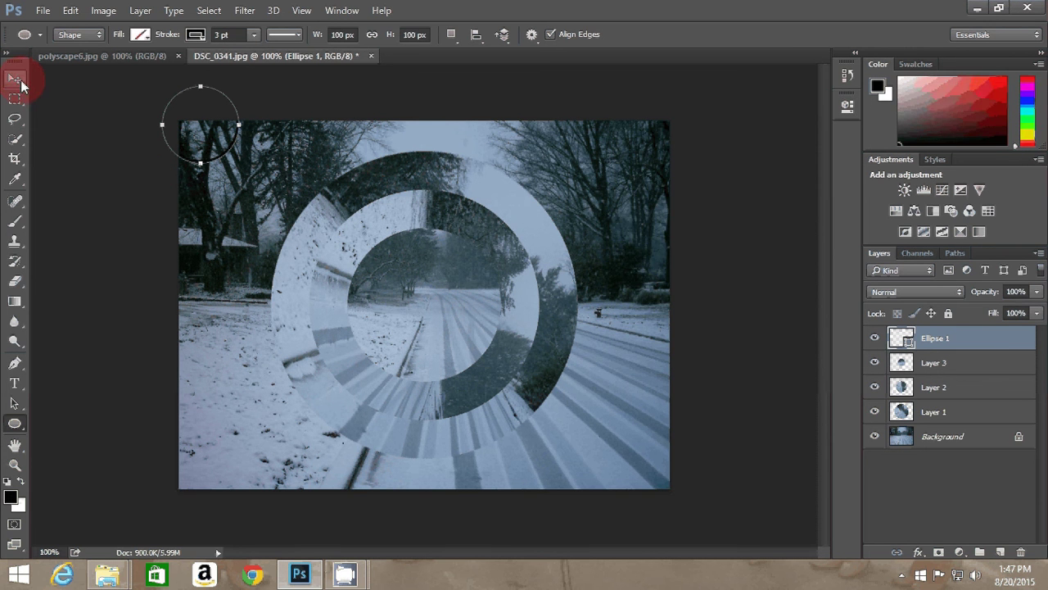
Move the 100 px circle onto the photo and align its vertical and horizontal centres to a full-canvas selection.
{"action": "left_click", "coordinate": [14, 79]}
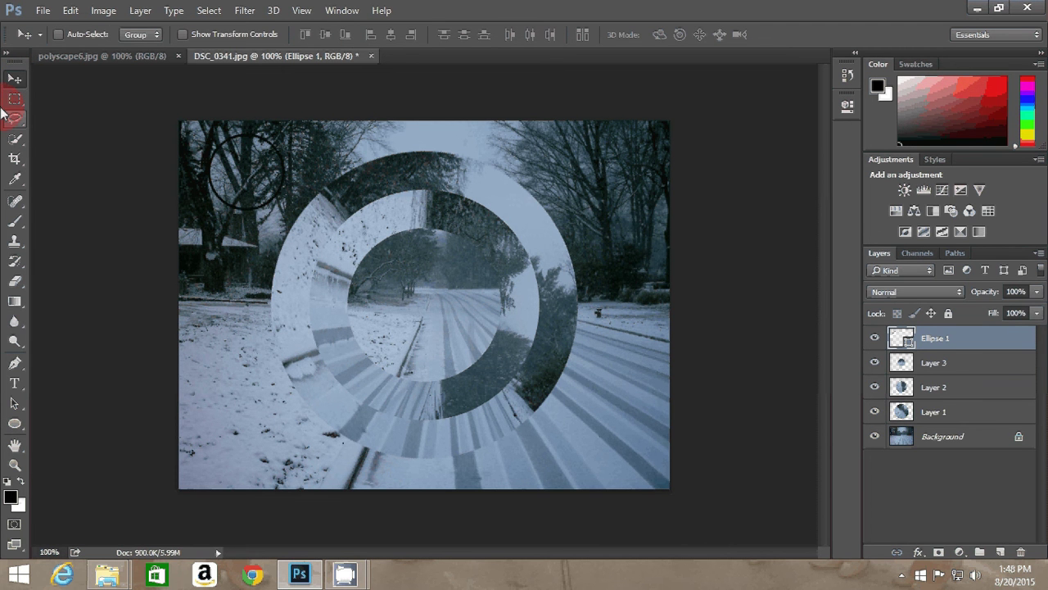
{"action": "left_click", "coordinate": [177, 115]}
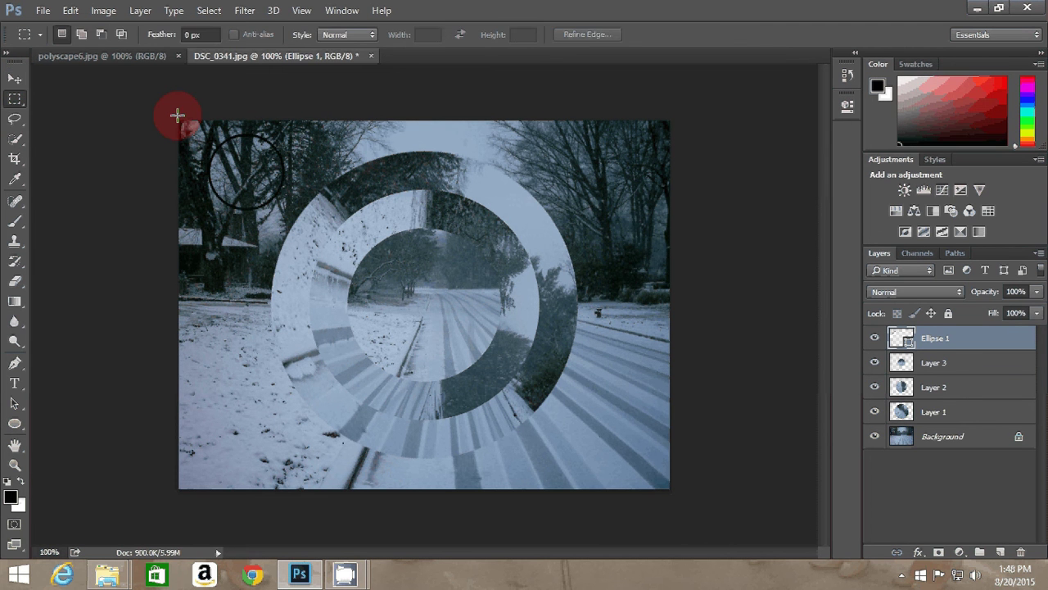
{"action": "left_click_drag", "start_coordinate": [177, 116], "coordinate": [687, 512]}
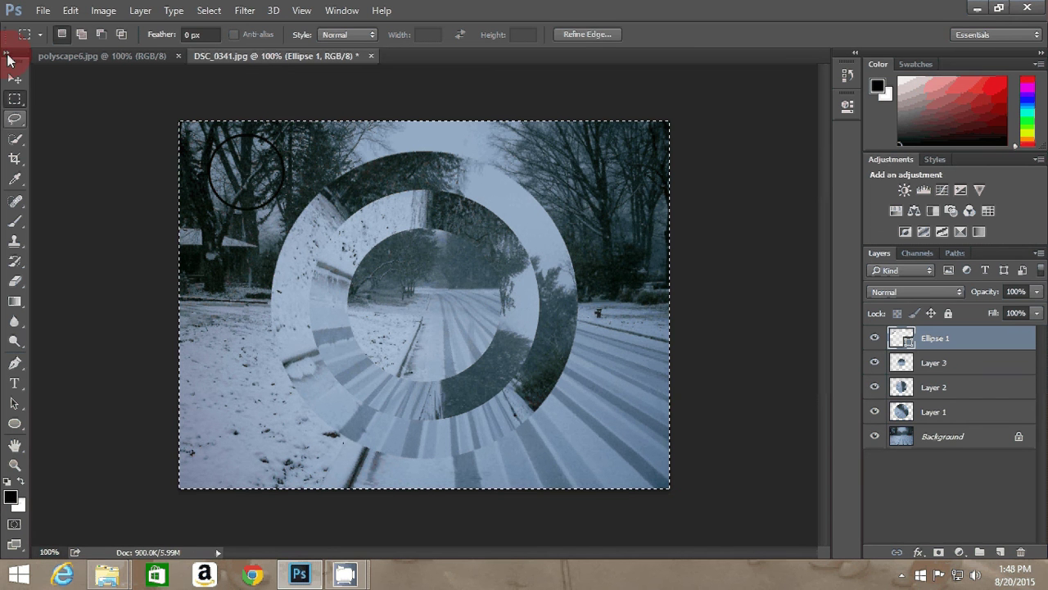
{"action": "left_click", "coordinate": [15, 78]}
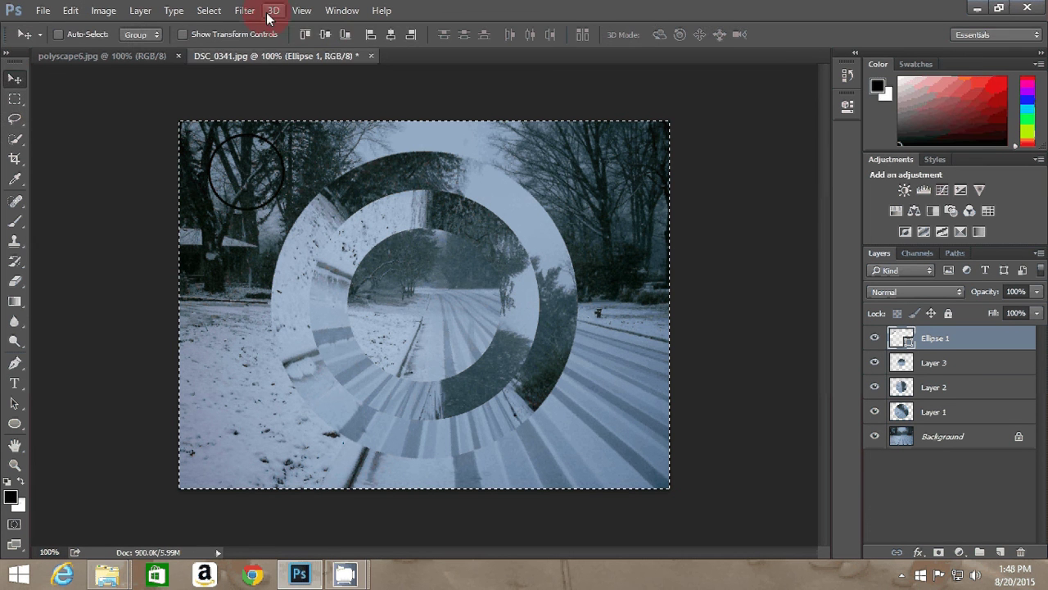
{"action": "left_click", "coordinate": [326, 33]}
{"action": "left_click", "coordinate": [391, 34]}
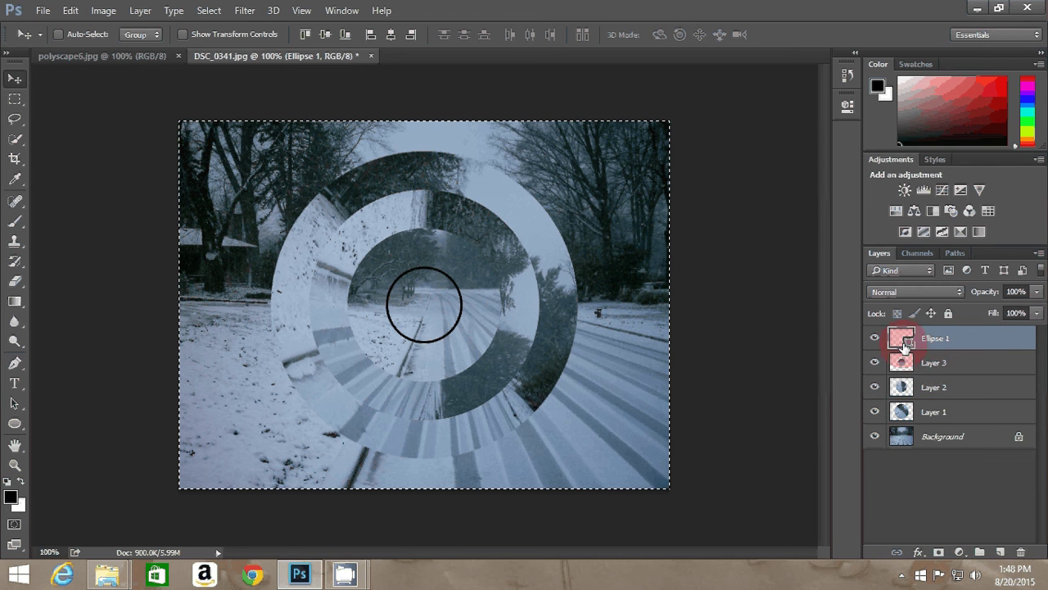
Load the 100 px circle's outline as a selection and copy that area of the Background to a new layer.
{"action": "mouse_move", "coordinate": [905, 344]}
{"action": "left_mouse_down"}
{"action": "mouse_move", "coordinate": [856, 369]}
{"action": "mouse_move", "coordinate": [909, 342]}
{"action": "left_mouse_up"}
{"action": "key", "text": "ctrl+d"}
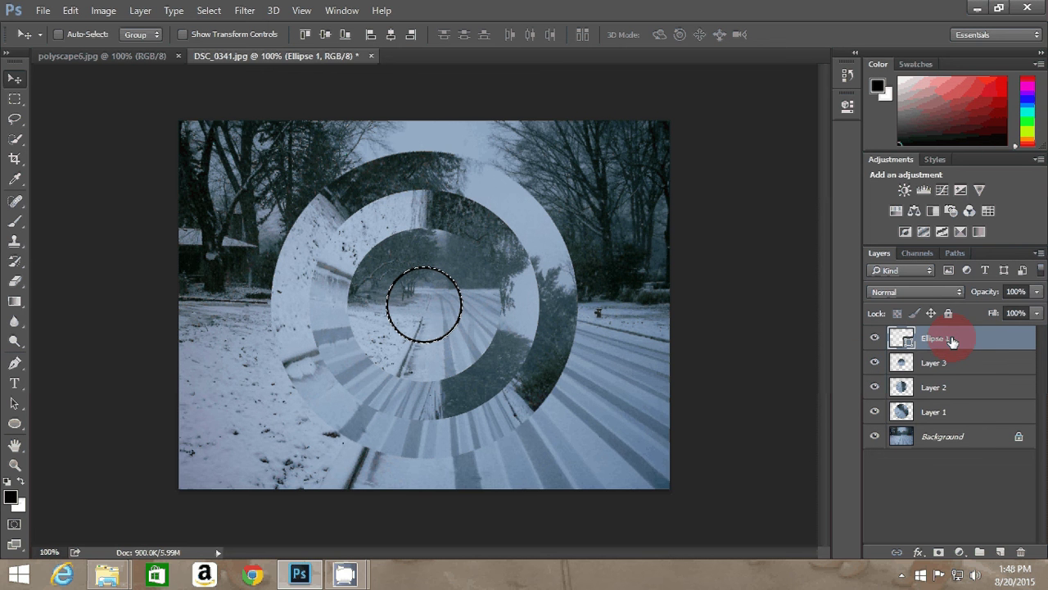
{"action": "left_click", "coordinate": [484, 342]}
{"action": "left_click", "coordinate": [874, 420]}
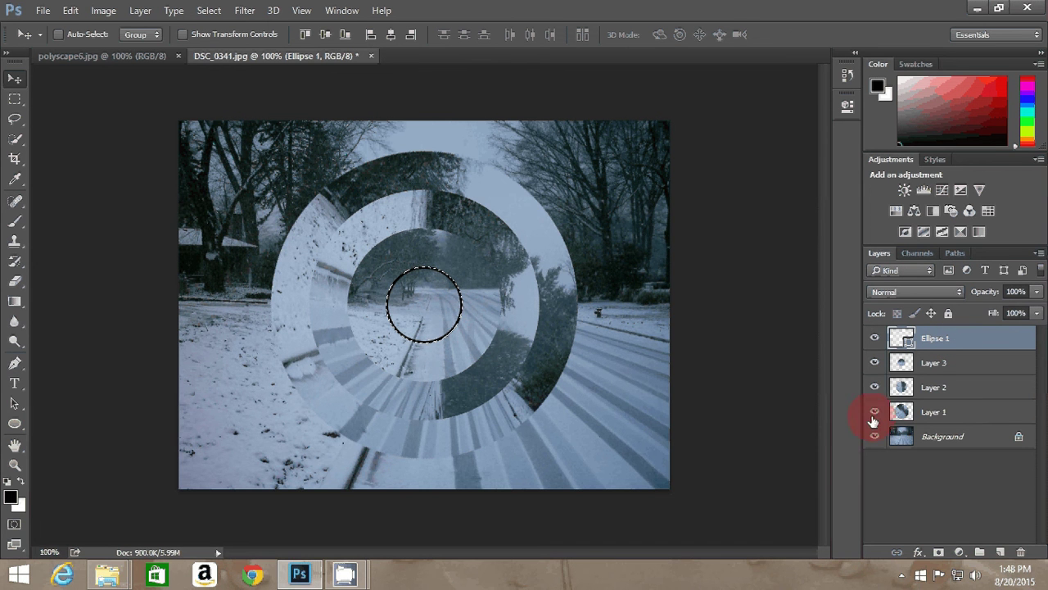
{"action": "left_click", "coordinate": [903, 391]}
{"action": "left_click", "coordinate": [966, 440]}
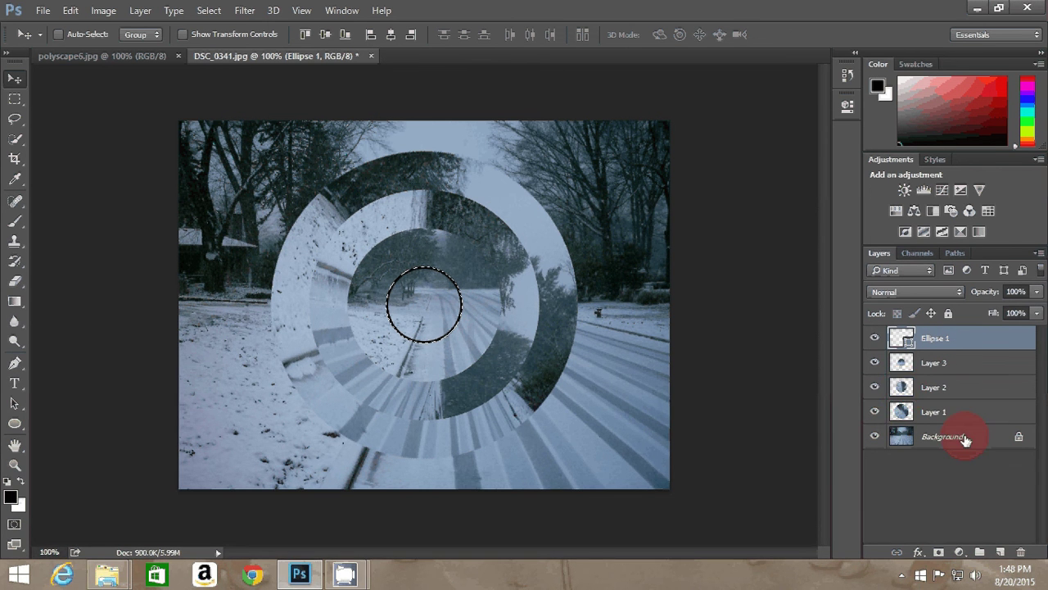
{"action": "left_click", "coordinate": [965, 439]}
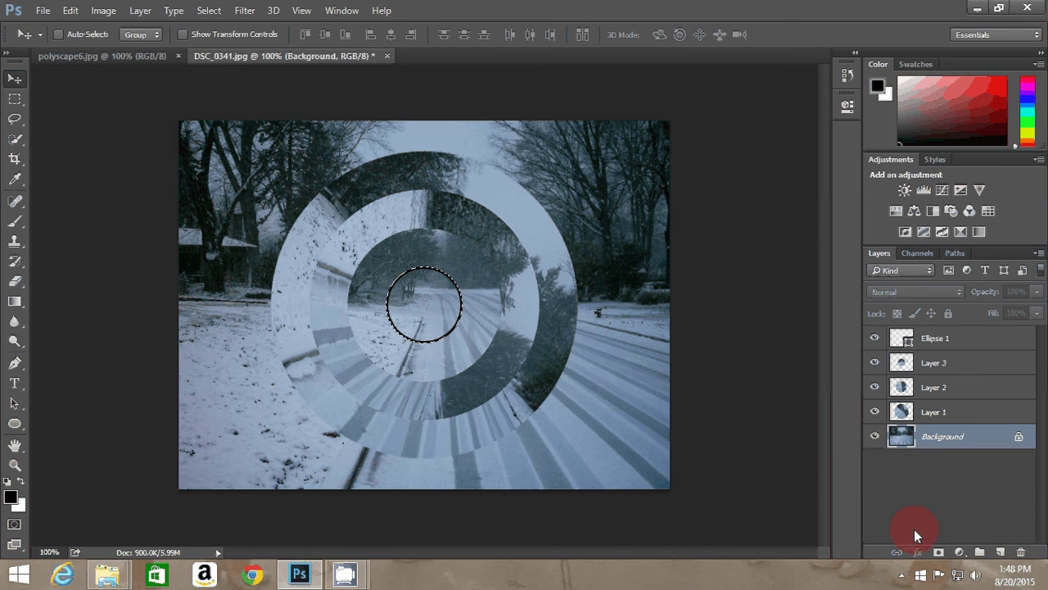
{"action": "key", "text": "ctrl+j"}
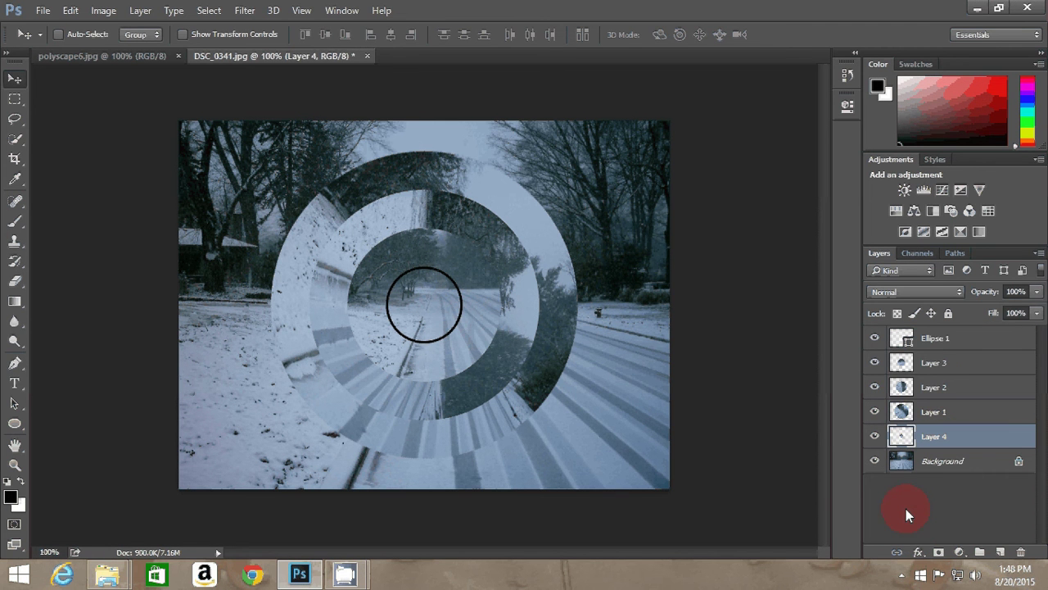
Move Layer 4 directly below Ellipse 1 in the layer order and flip it vertically.
{"action": "left_click_drag", "start_coordinate": [934, 387], "coordinate": [934, 347]}
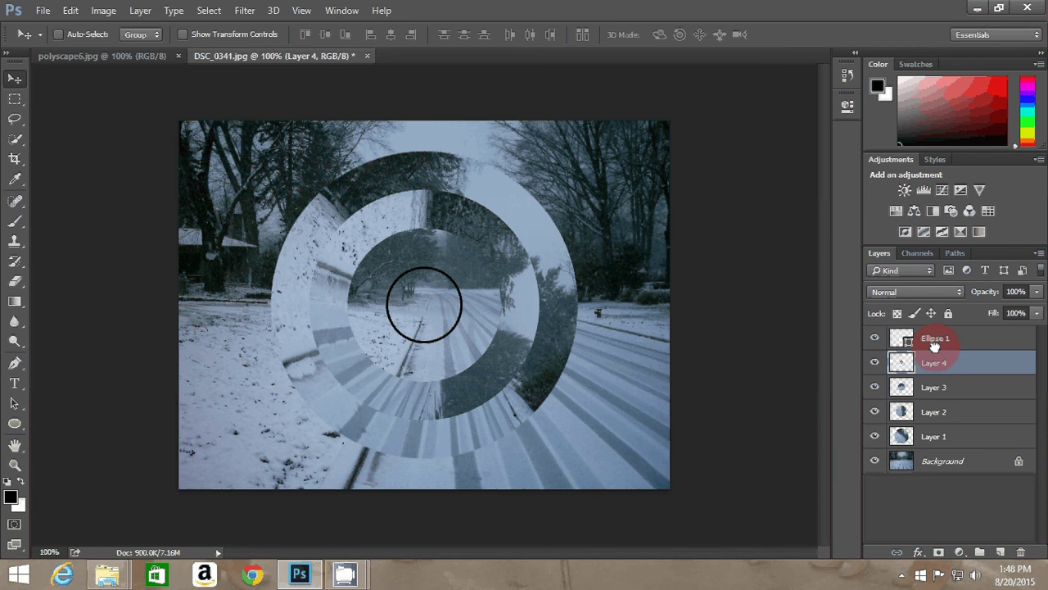
{"action": "left_click", "coordinate": [72, 12]}
{"action": "left_click", "coordinate": [124, 199]}
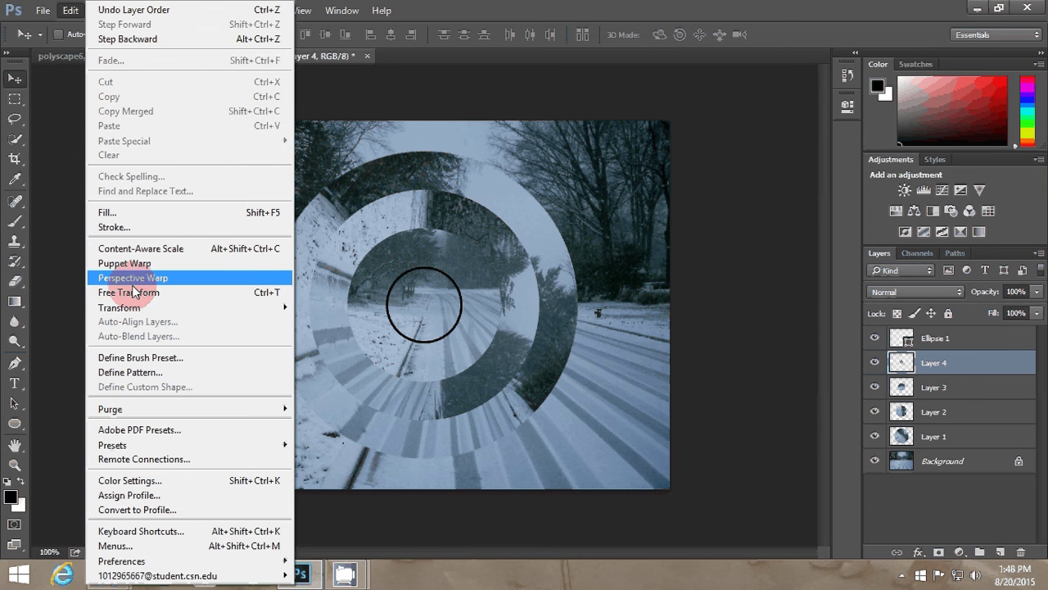
{"action": "mouse_move", "coordinate": [118, 307]}
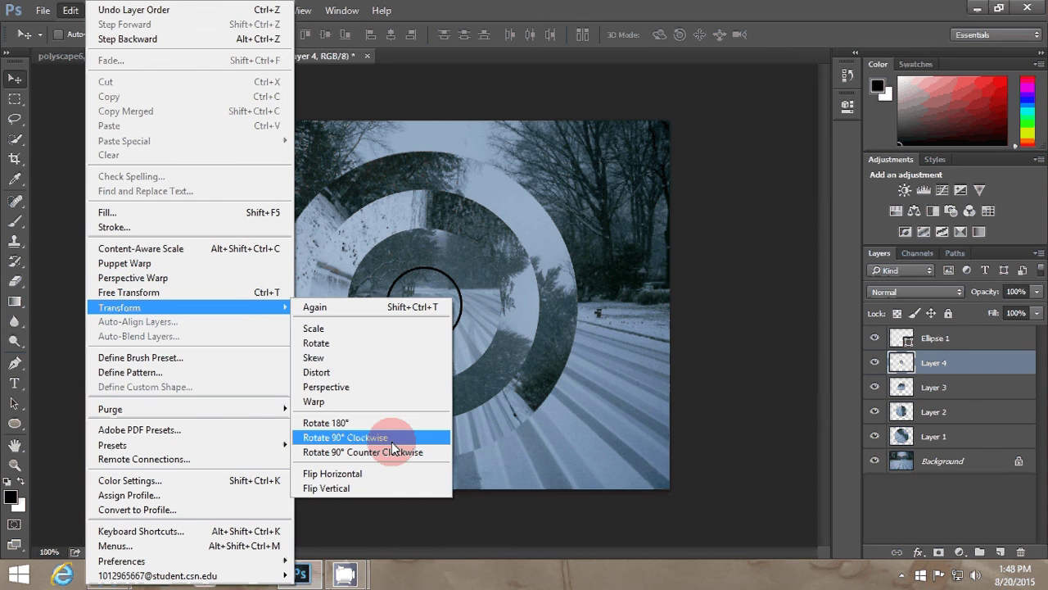
{"action": "left_click", "coordinate": [393, 442]}
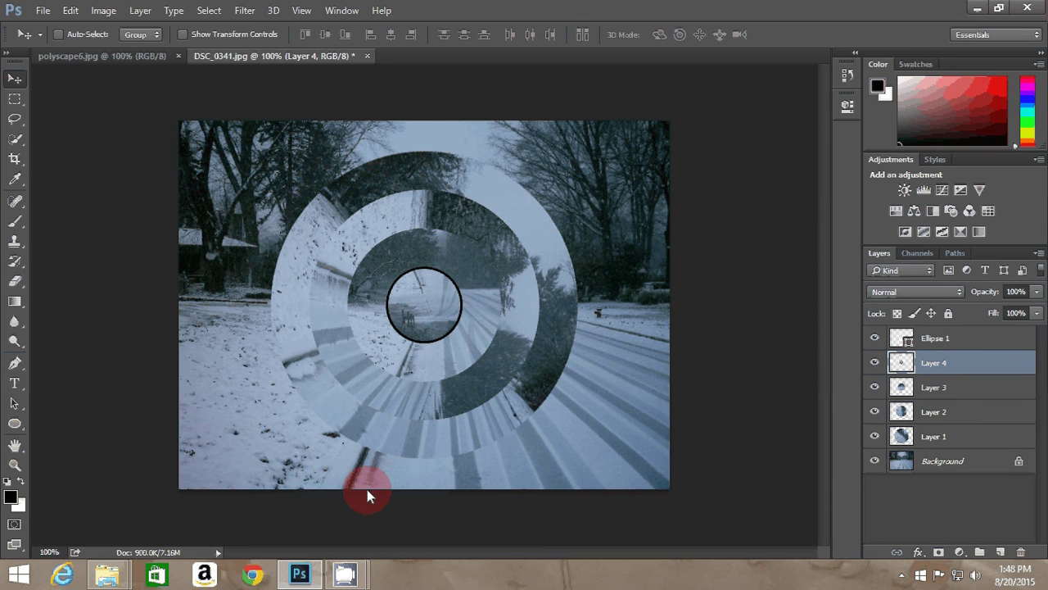
Delete the Ellipse 1 layer with the black circle outline.
{"action": "left_click", "coordinate": [947, 398]}
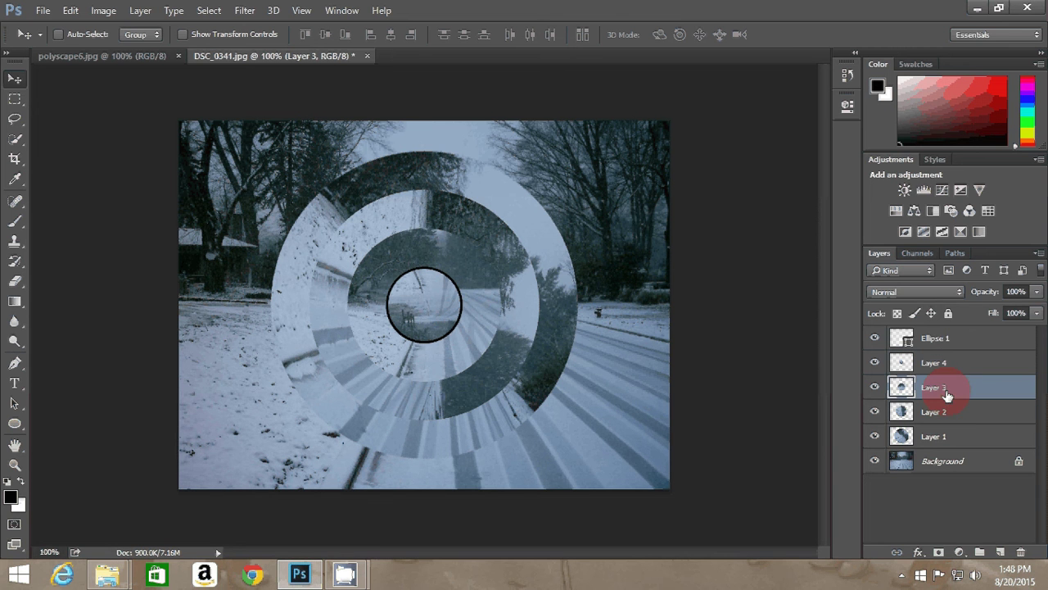
{"action": "left_click", "coordinate": [440, 347]}
{"action": "left_click", "coordinate": [1045, 343]}
{"action": "left_click_drag", "start_coordinate": [1045, 342], "coordinate": [1015, 549]}
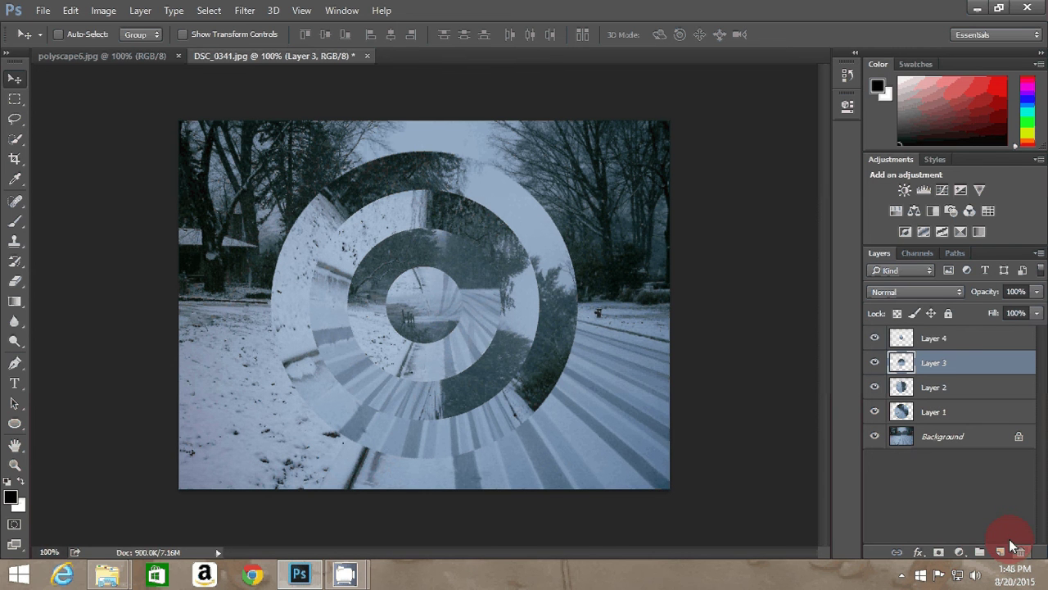
Rotate Layer 3 by 135° with Free Transform and apply the transformation.
{"action": "left_click", "coordinate": [961, 366]}
{"action": "left_click", "coordinate": [94, 16]}
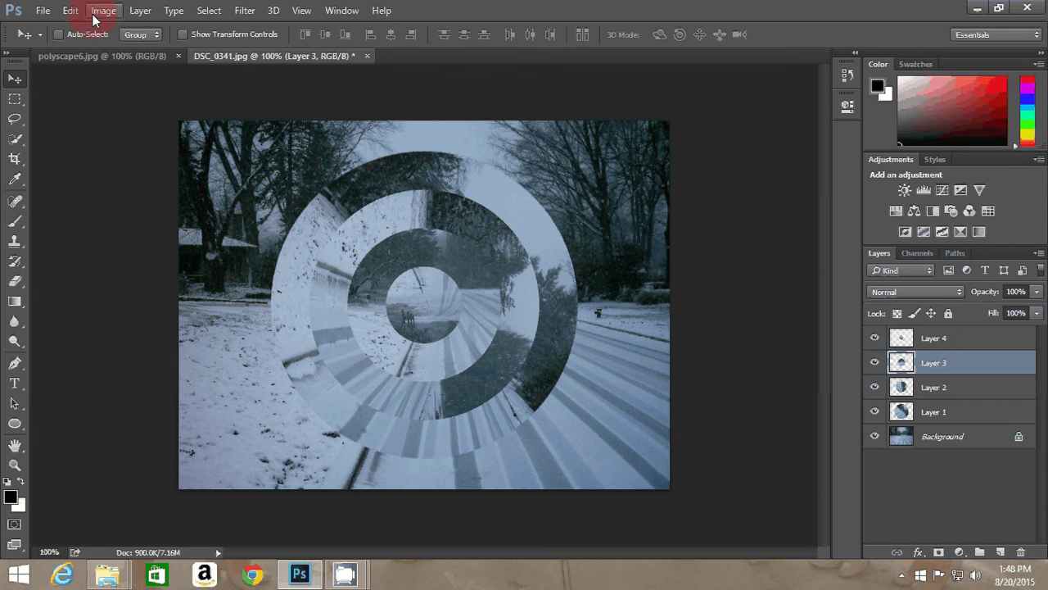
{"action": "left_click", "coordinate": [78, 15]}
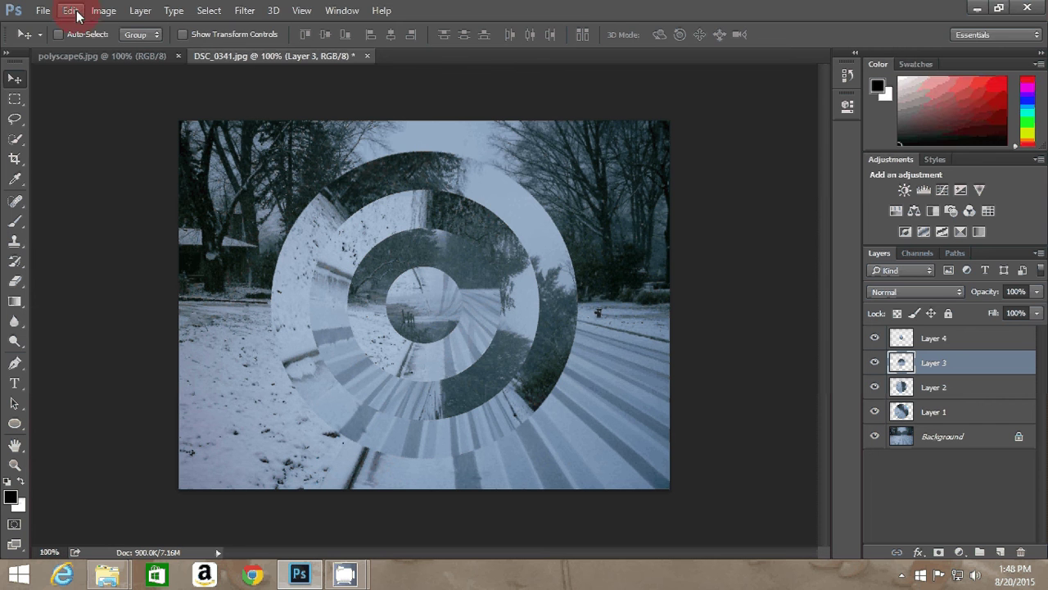
{"action": "left_click", "coordinate": [136, 293]}
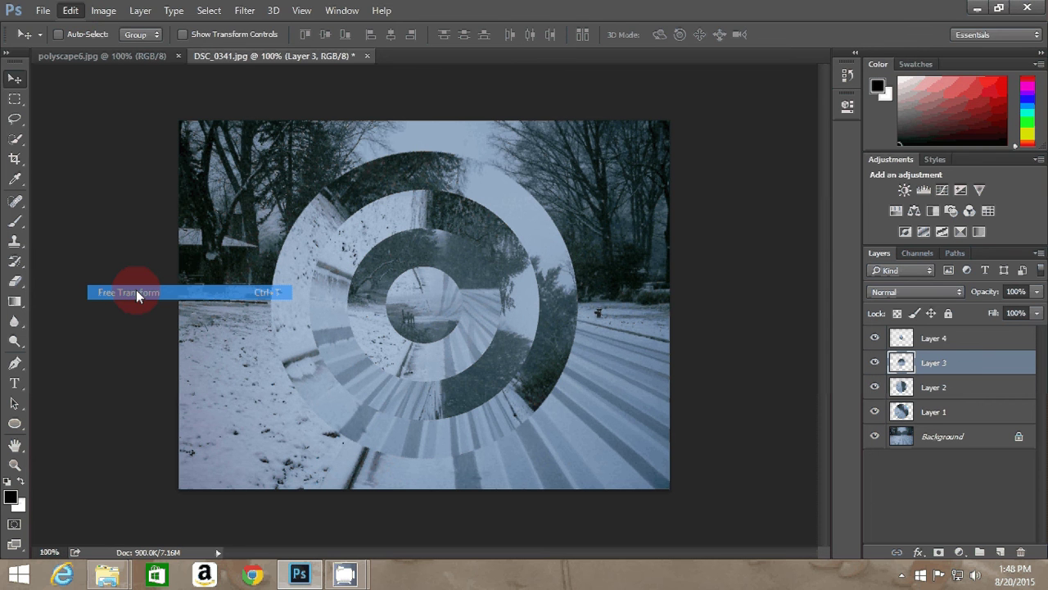
{"action": "left_click", "coordinate": [344, 37]}
{"action": "left_click", "coordinate": [363, 34]}
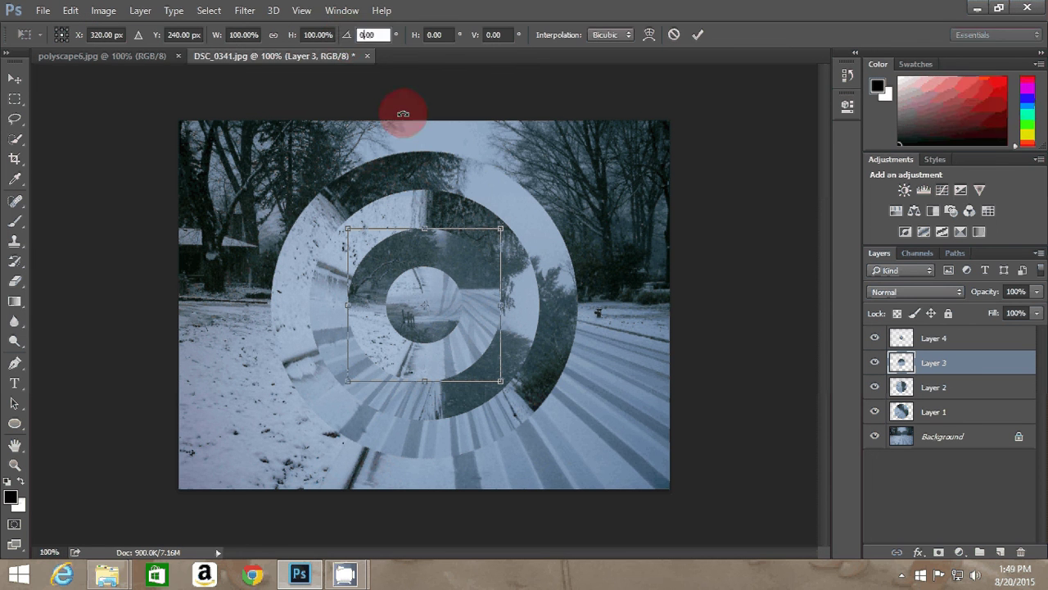
{"action": "key", "text": "BackSpace"}
{"action": "key", "text": "Return"}
{"action": "type", "text": "5"}
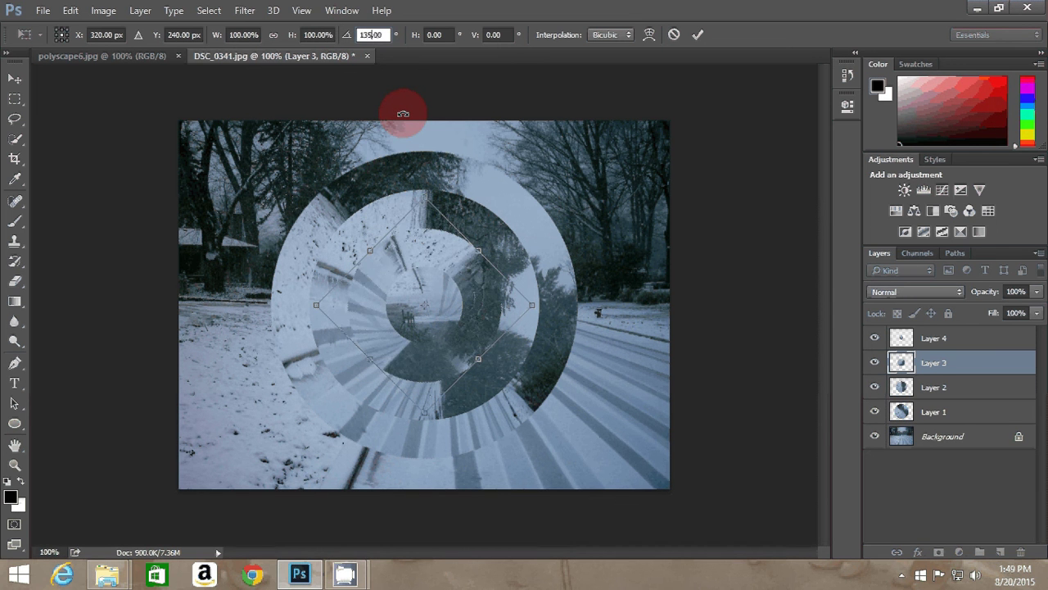
{"action": "key", "text": "Return"}
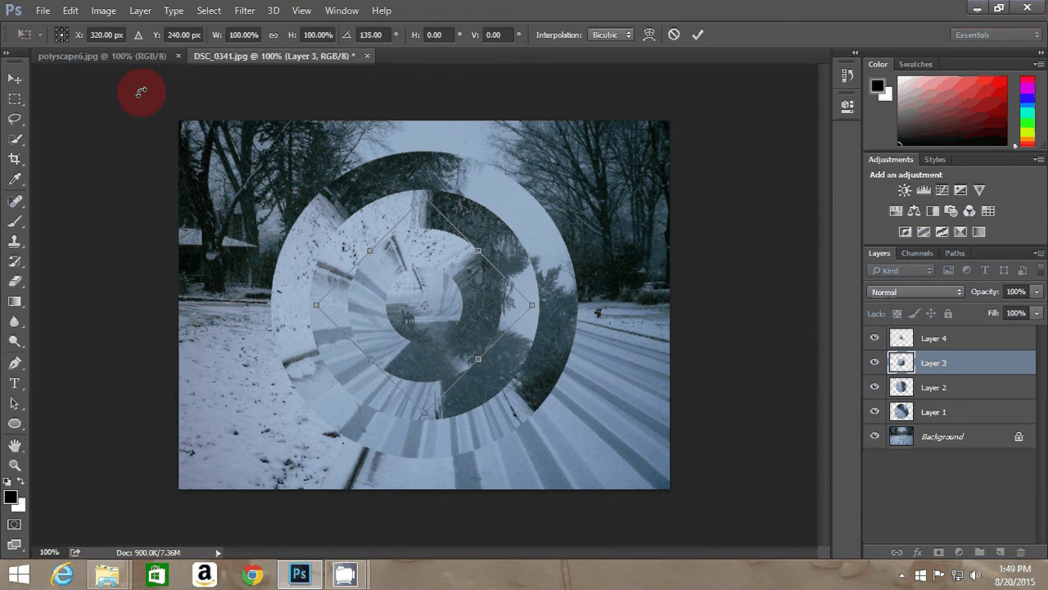
{"action": "left_click", "coordinate": [15, 78]}
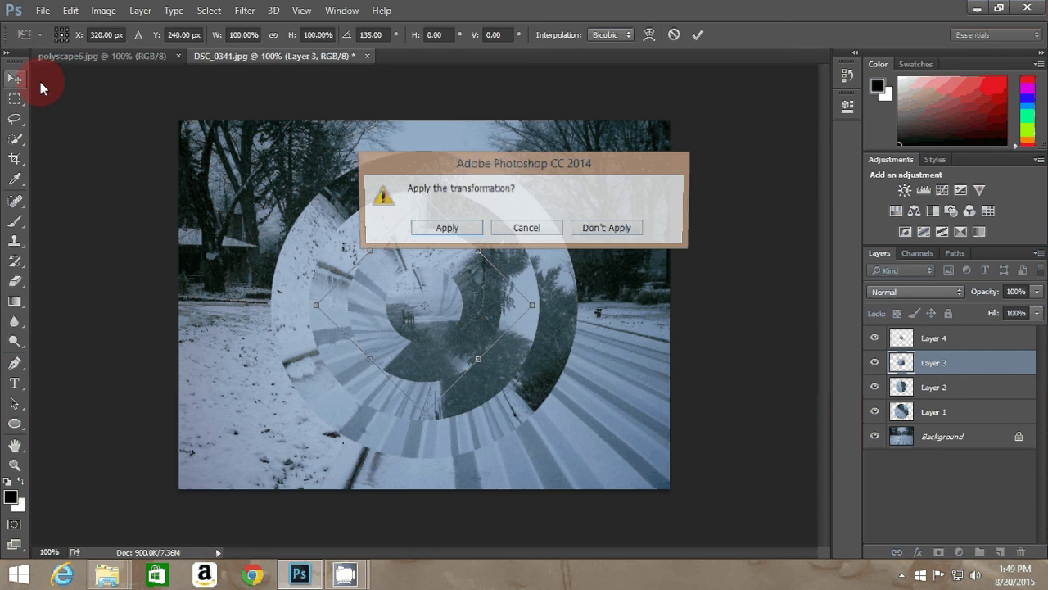
{"action": "key", "text": "Return"}
{"action": "left_click", "coordinate": [219, 67]}
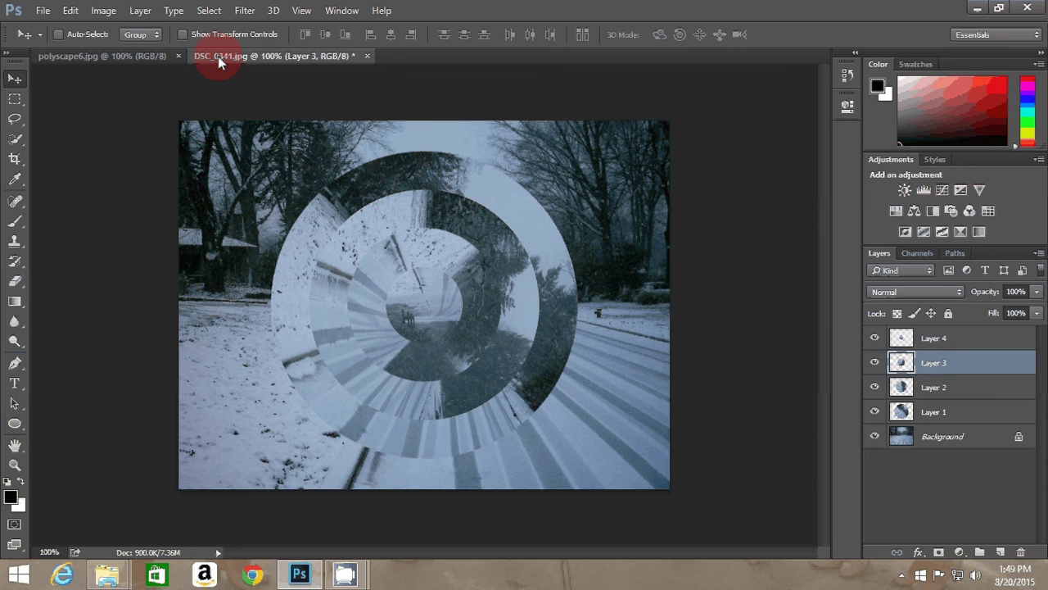
{"action": "key", "text": "ctrl+Tab"}
{"action": "left_click", "coordinate": [234, 55]}
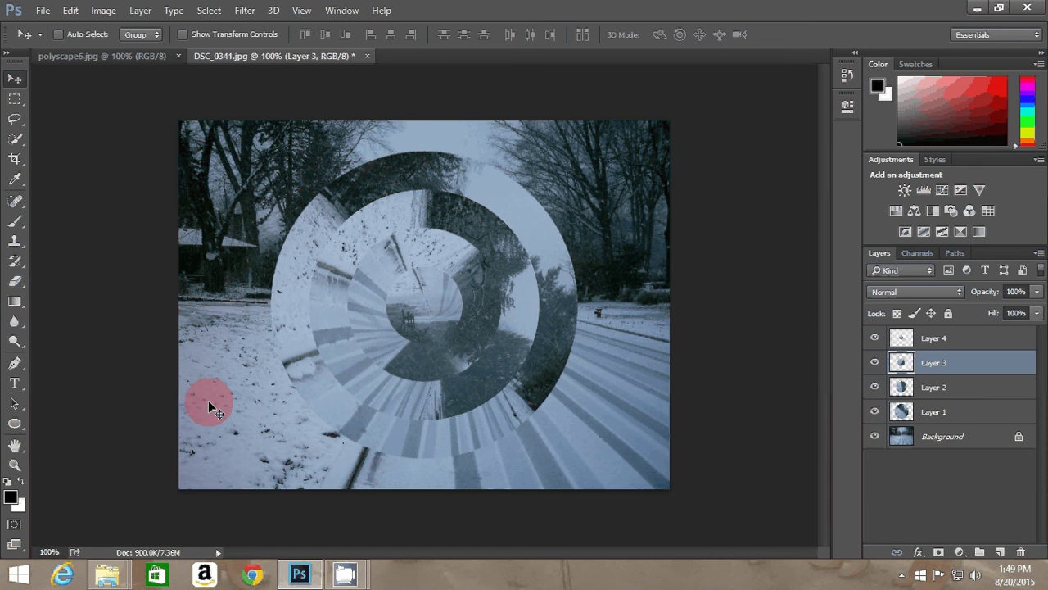
Set the saturation of Layer 4, the innermost circle, to 50 with Hue/Saturation.
{"action": "key", "text": "alt+]"}
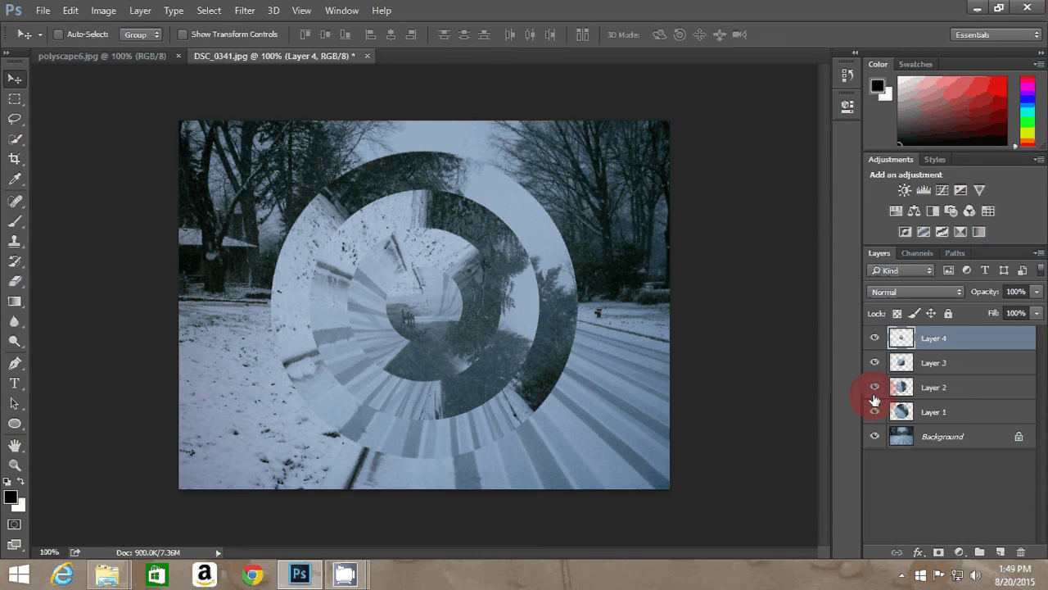
{"action": "key", "text": "ctrl+u"}
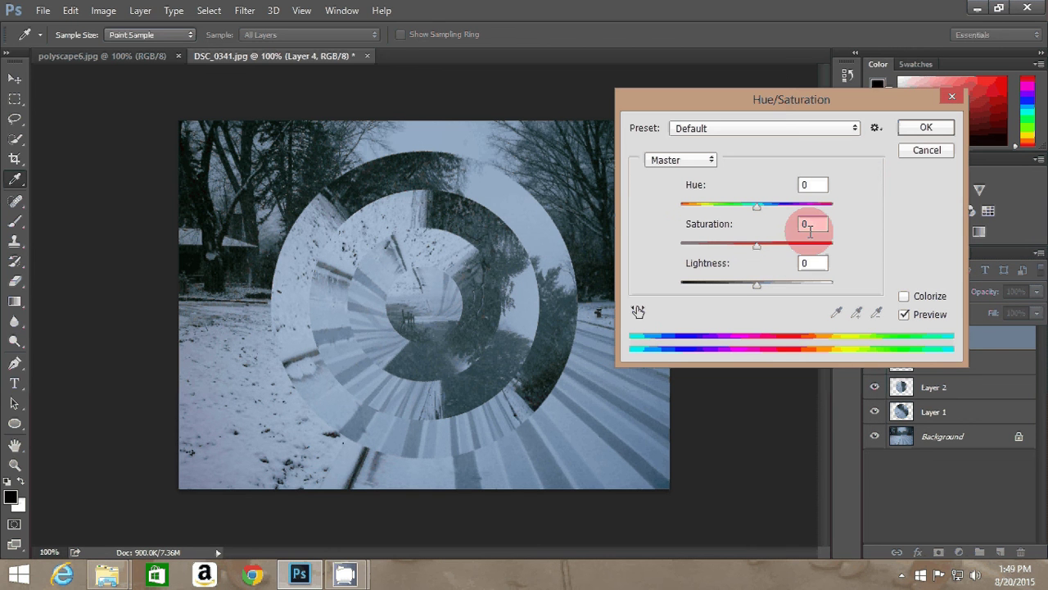
{"action": "key", "text": "BackSpace"}
{"action": "type", "text": "50"}
{"action": "left_click", "coordinate": [917, 131]}
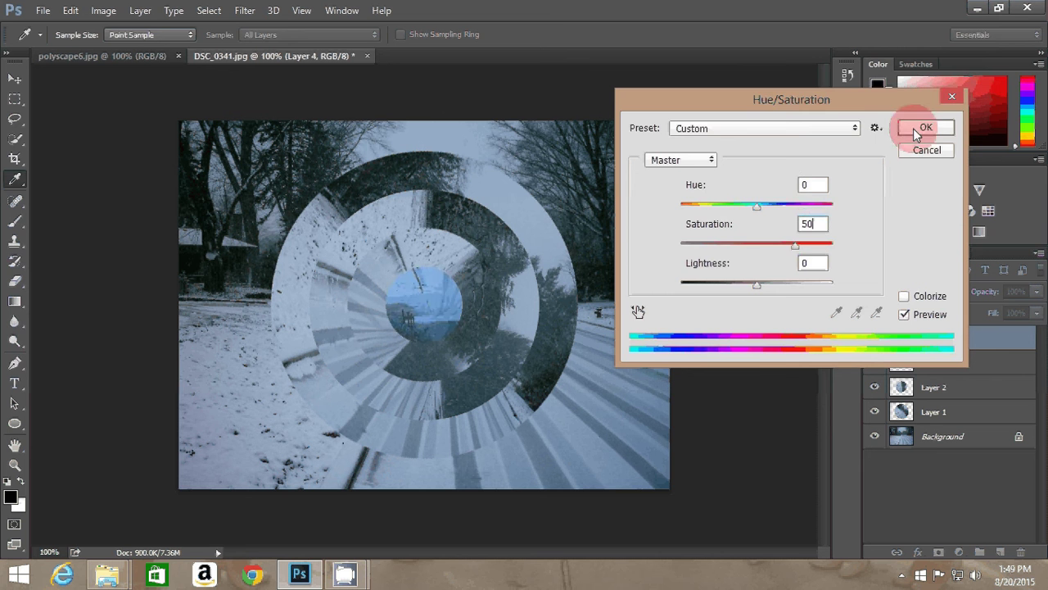
{"action": "key", "text": "v"}
{"action": "left_click", "coordinate": [494, 319]}
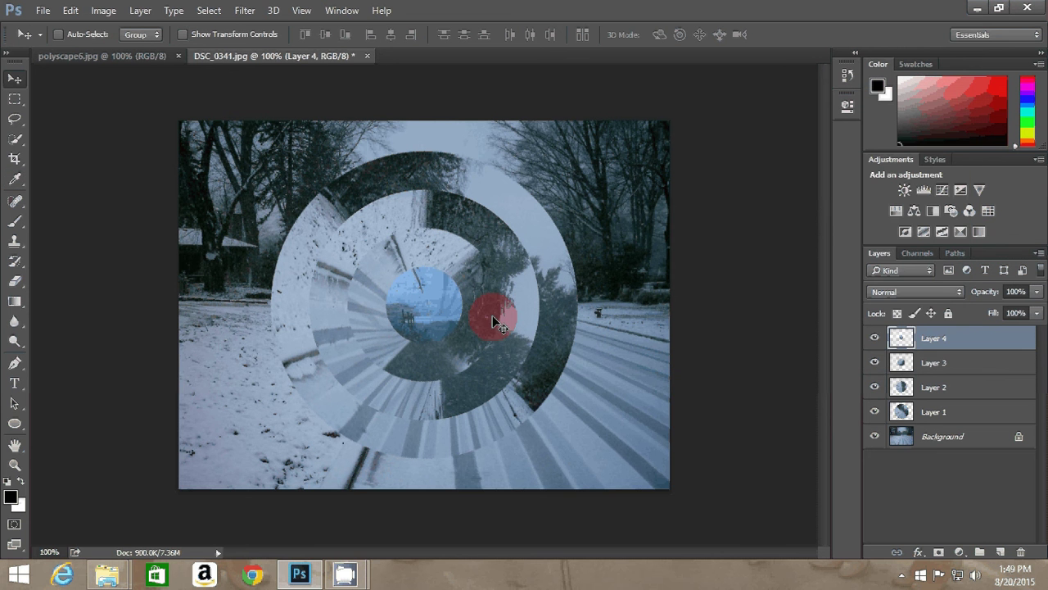
Apply Hue/Saturation to Layer 3 with hue -34 and saturation 16.
{"action": "left_click", "coordinate": [946, 373]}
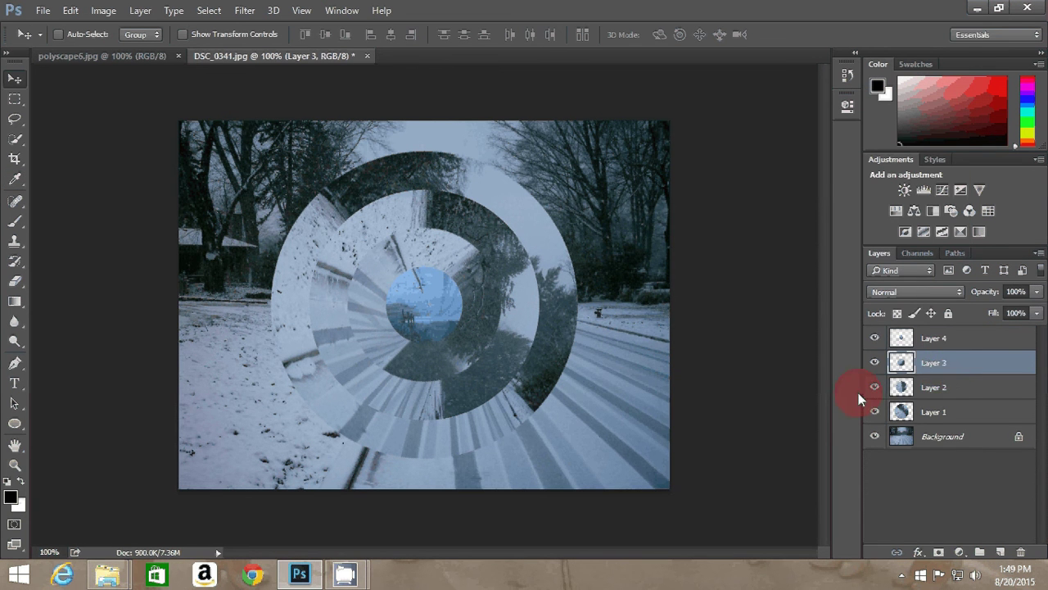
{"action": "key", "text": "ctrl+u"}
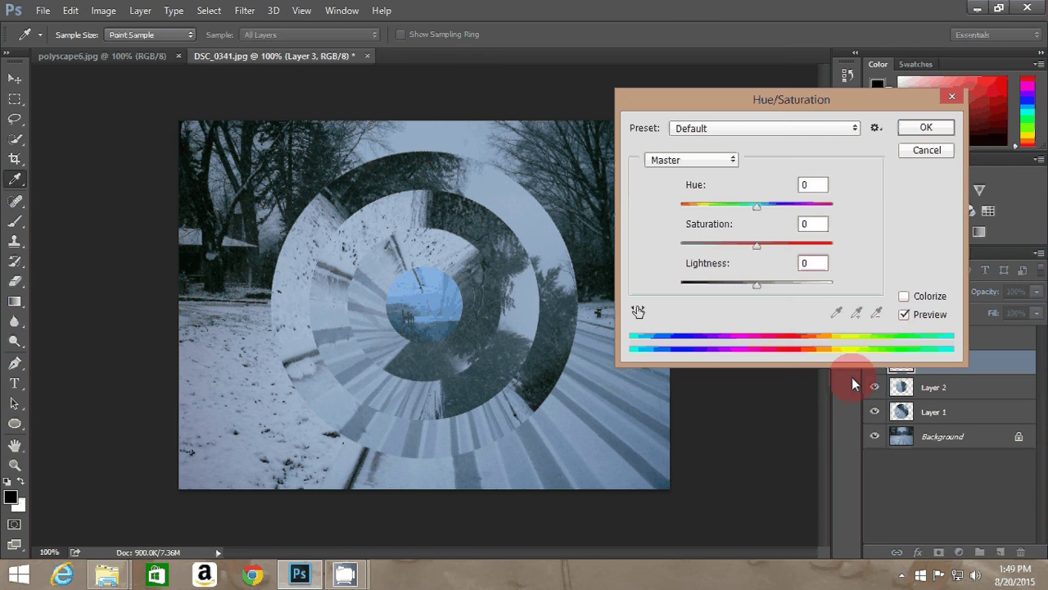
{"action": "left_click", "coordinate": [817, 221]}
{"action": "key", "text": "BackSpace"}
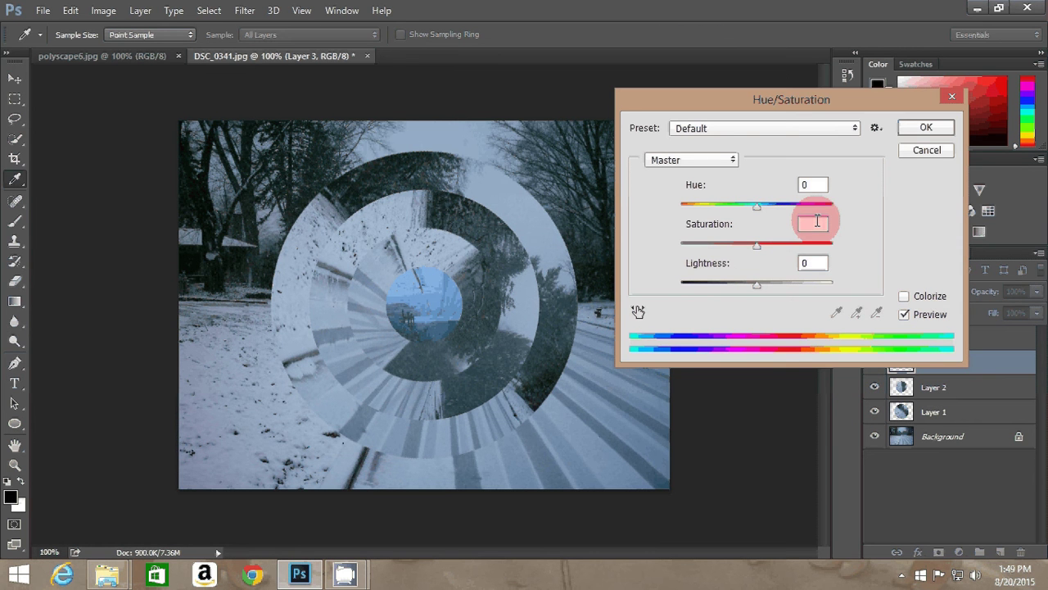
{"action": "type", "text": "16"}
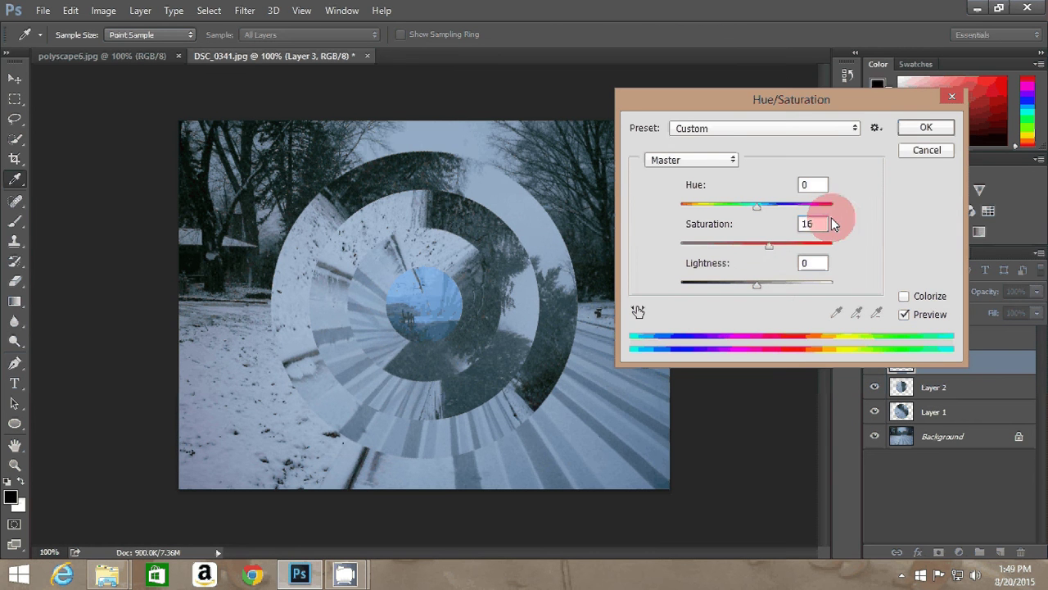
{"action": "left_click", "coordinate": [813, 185]}
{"action": "key", "text": "BackSpace"}
{"action": "type", "text": "-"}
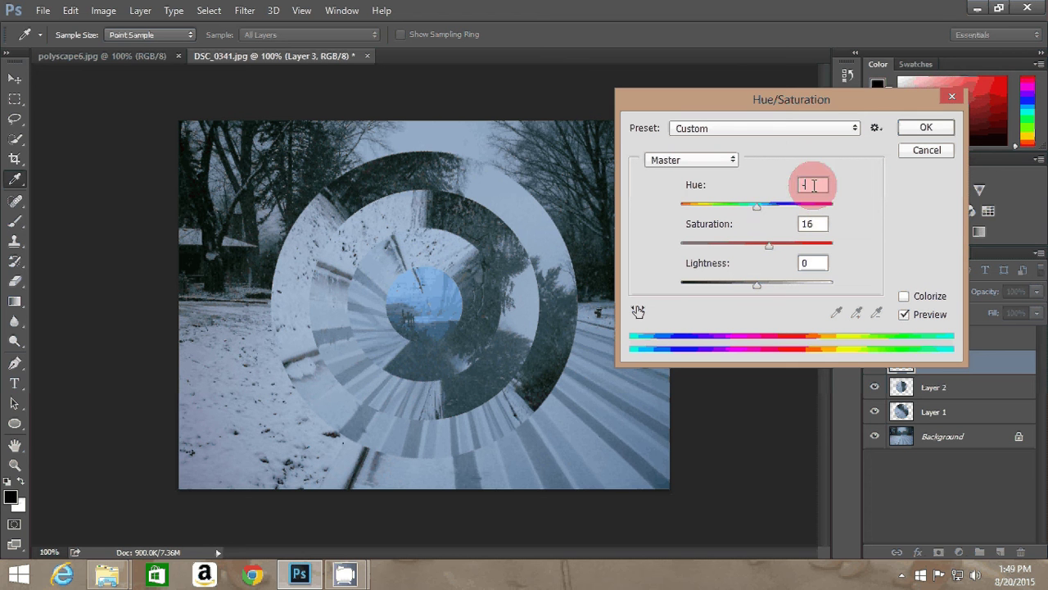
{"action": "type", "text": "34"}
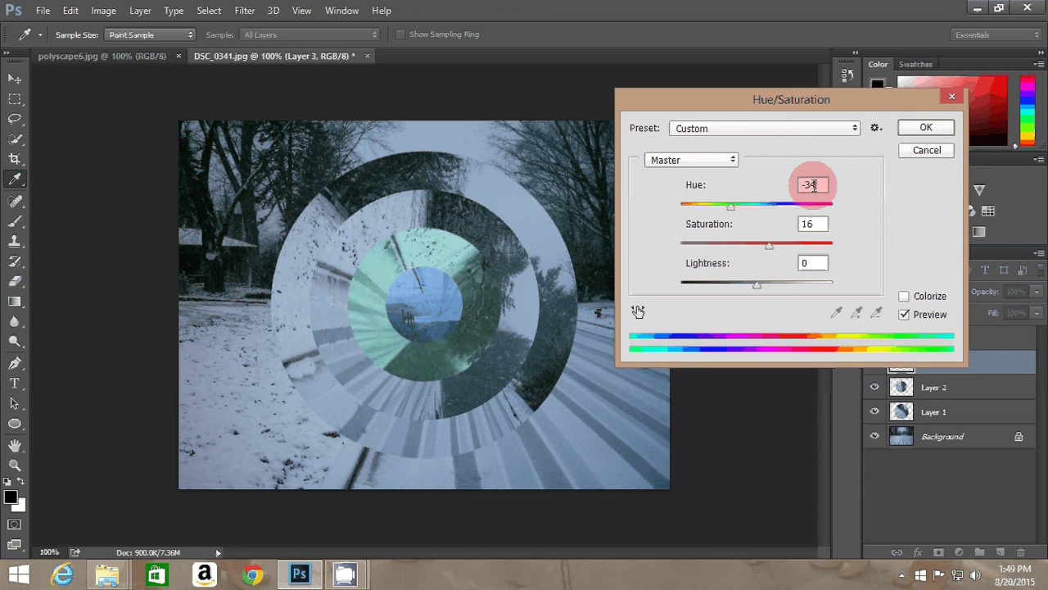
{"action": "left_click", "coordinate": [928, 128]}
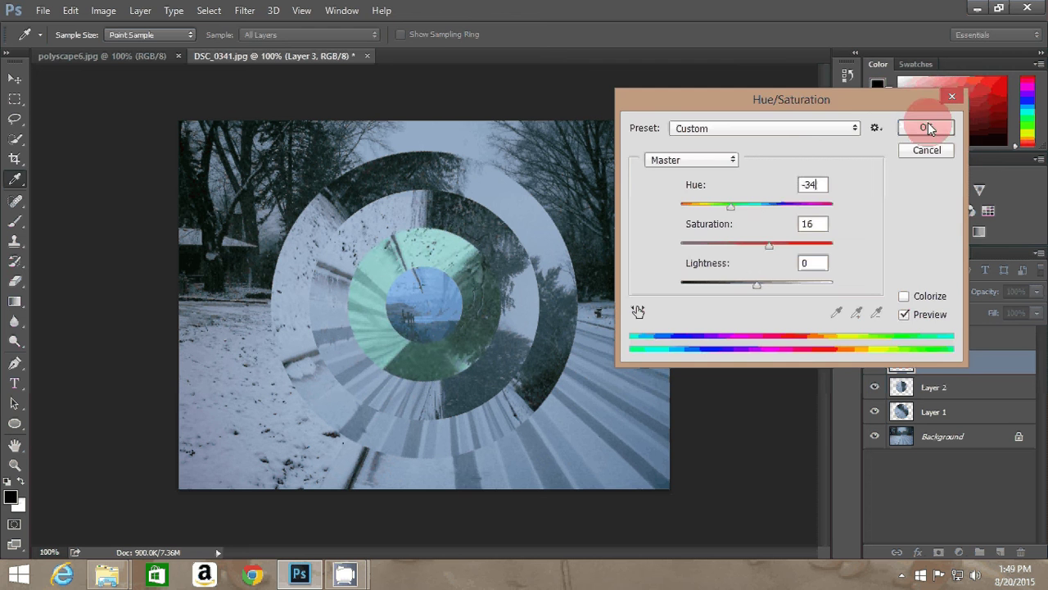
Set the saturation of Layer 2, the second ring from the outside, to 50 with Hue/Saturation.
{"action": "left_click", "coordinate": [909, 389]}
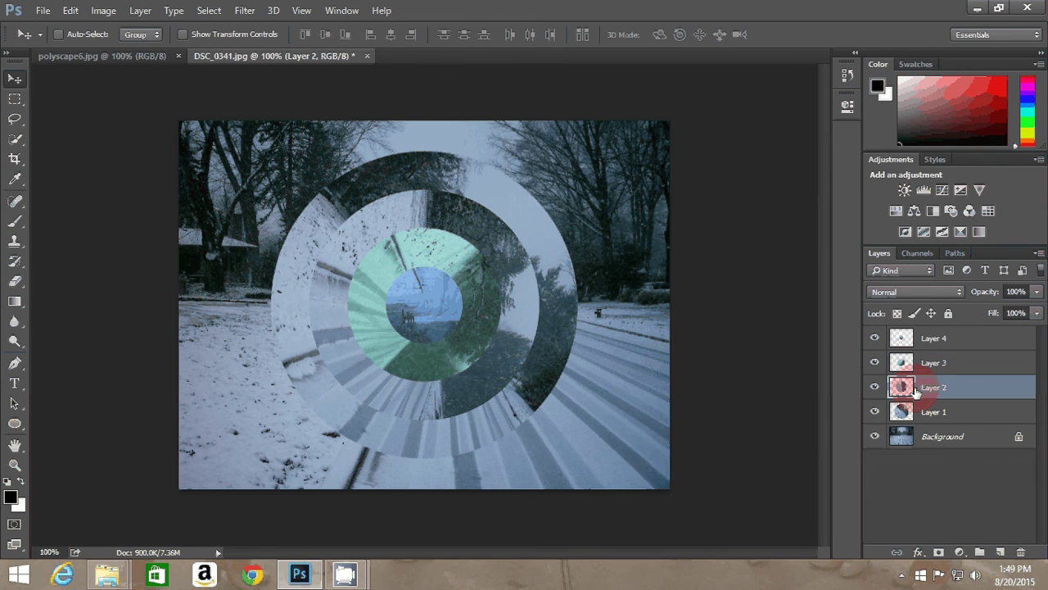
{"action": "left_click", "coordinate": [228, 70]}
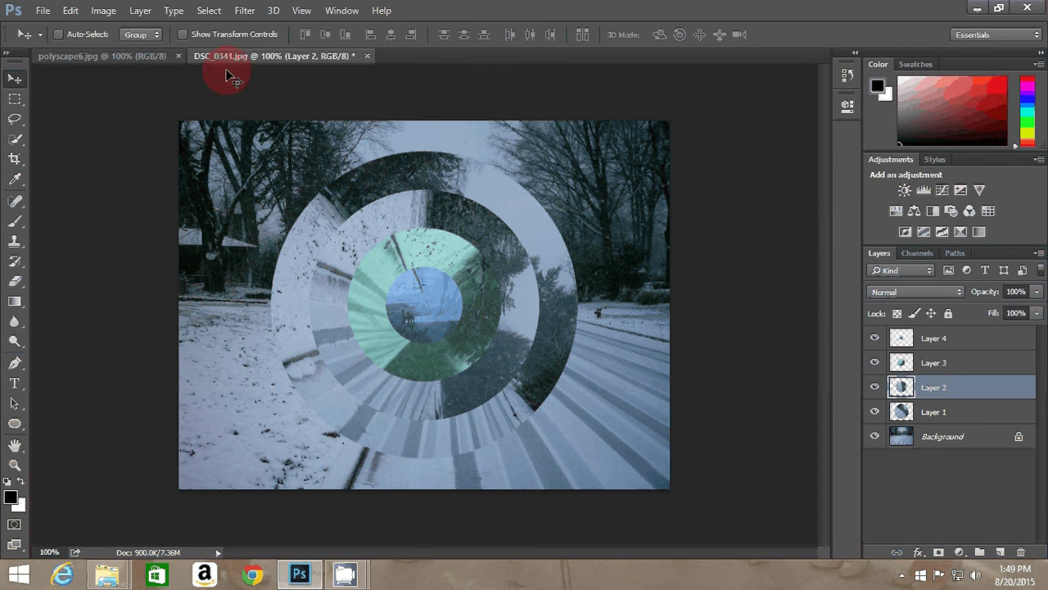
{"action": "left_click", "coordinate": [374, 236]}
{"action": "key", "text": "i"}
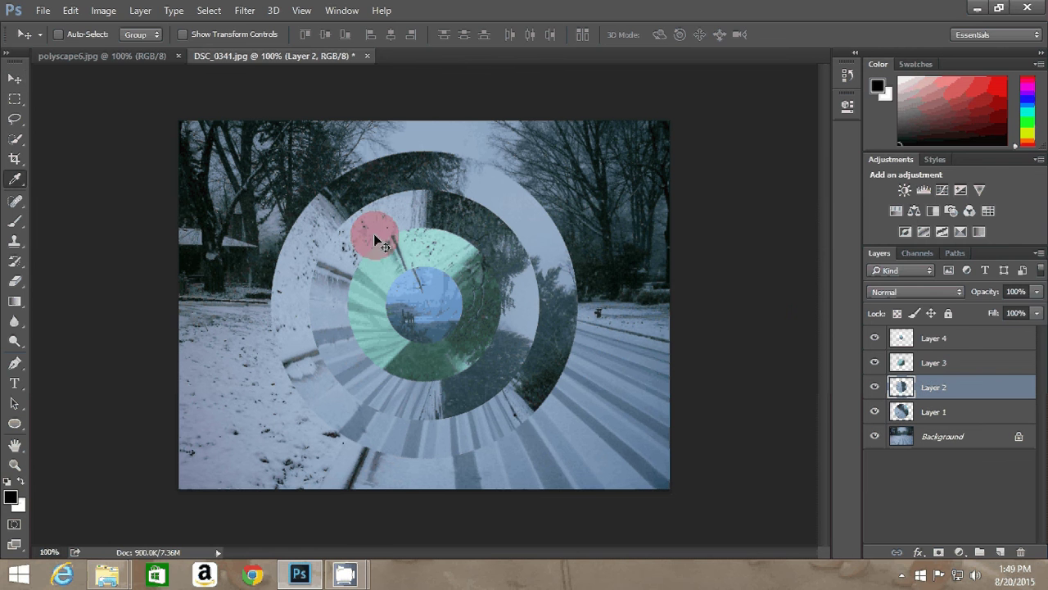
{"action": "key", "text": "ctrl+u"}
{"action": "left_click", "coordinate": [803, 236]}
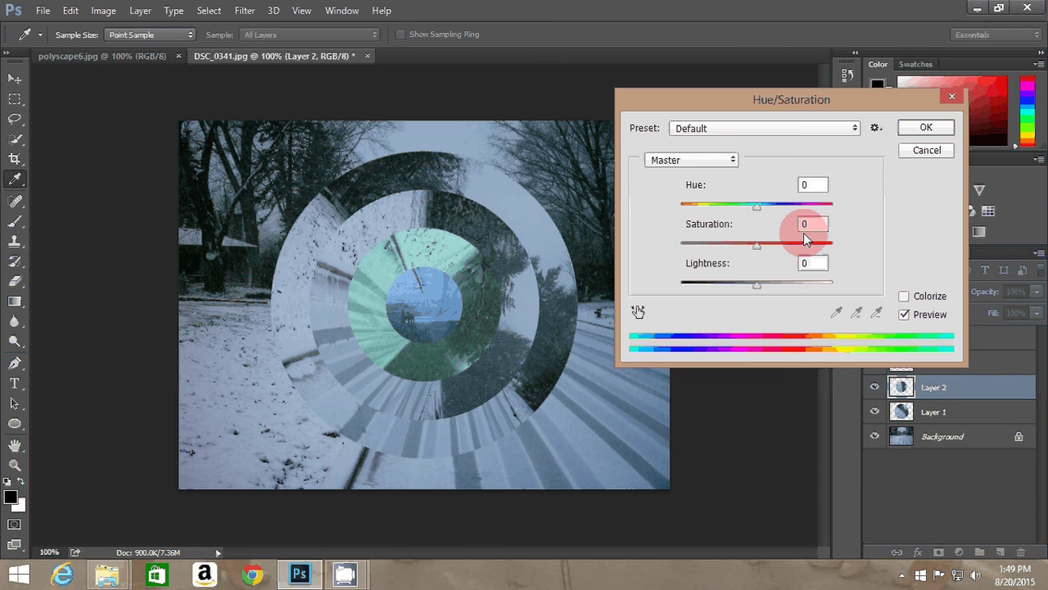
{"action": "left_click", "coordinate": [802, 226]}
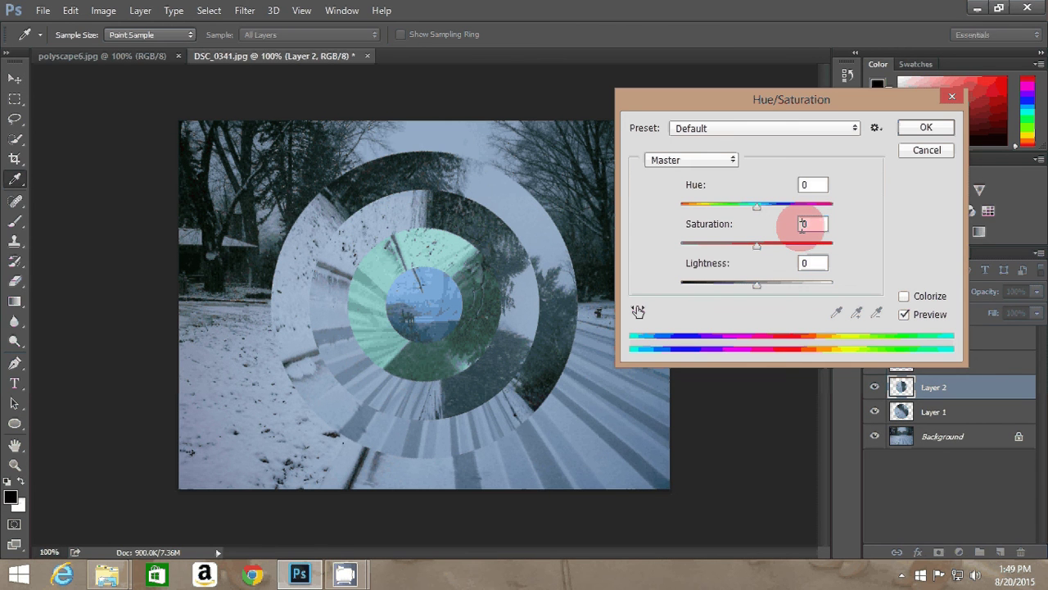
{"action": "double_click", "coordinate": [803, 224]}
{"action": "type", "text": "50"}
{"action": "left_click", "coordinate": [925, 128]}
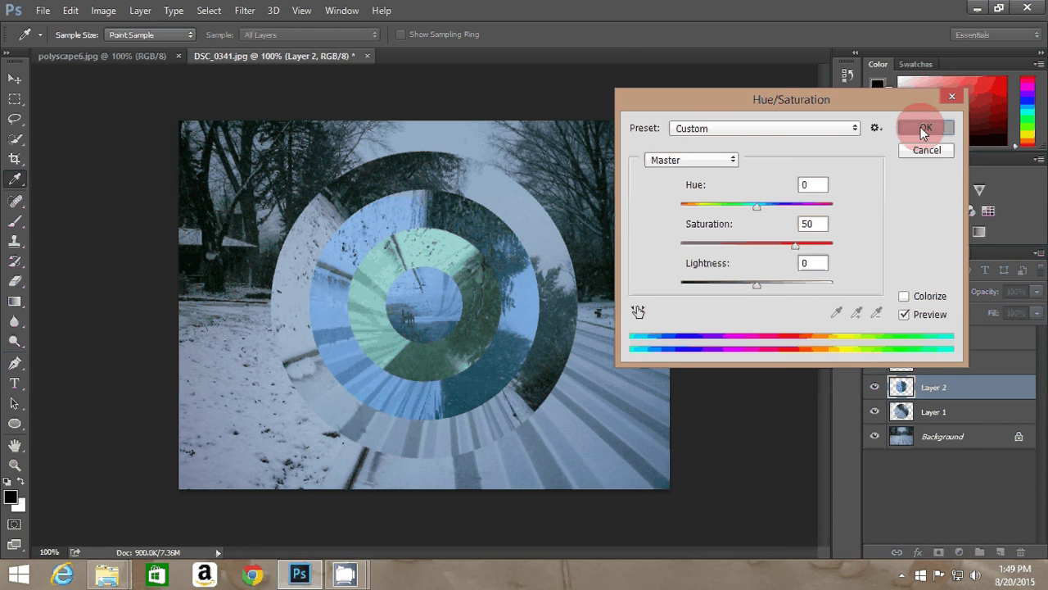
Apply Hue/Saturation to Layer 1, the outermost ring, with hue -34 and saturation 16.
{"action": "left_click", "coordinate": [934, 418]}
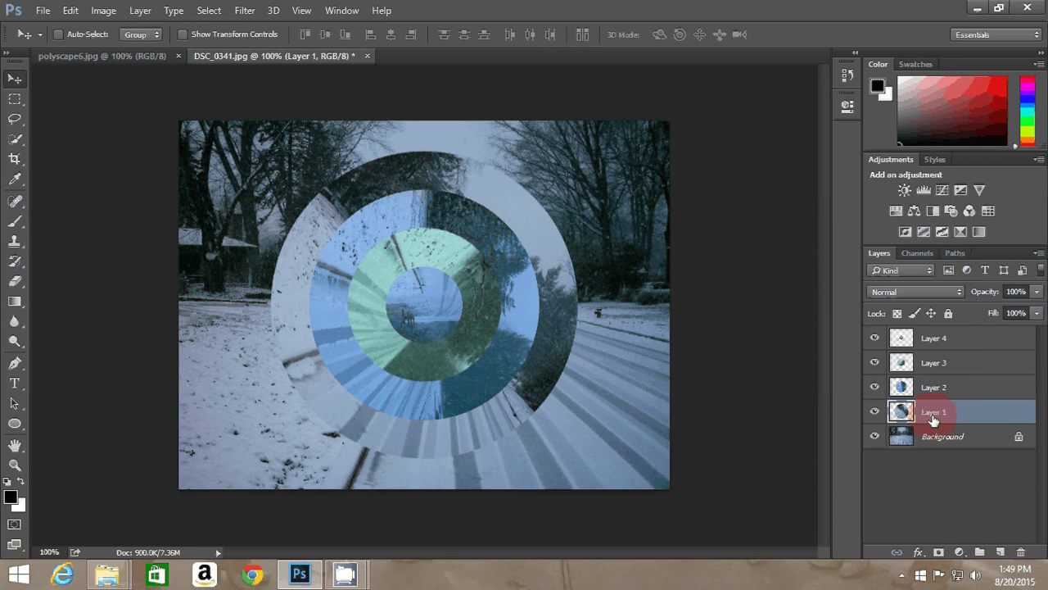
{"action": "key", "text": "ctrl+u"}
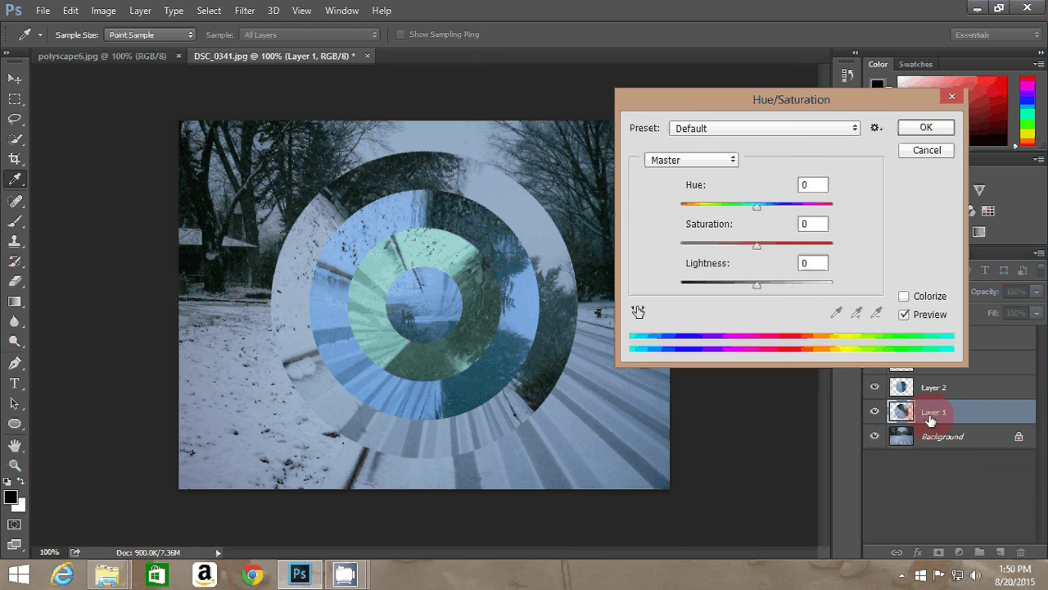
{"action": "left_click", "coordinate": [813, 184]}
{"action": "key", "text": "BackSpace"}
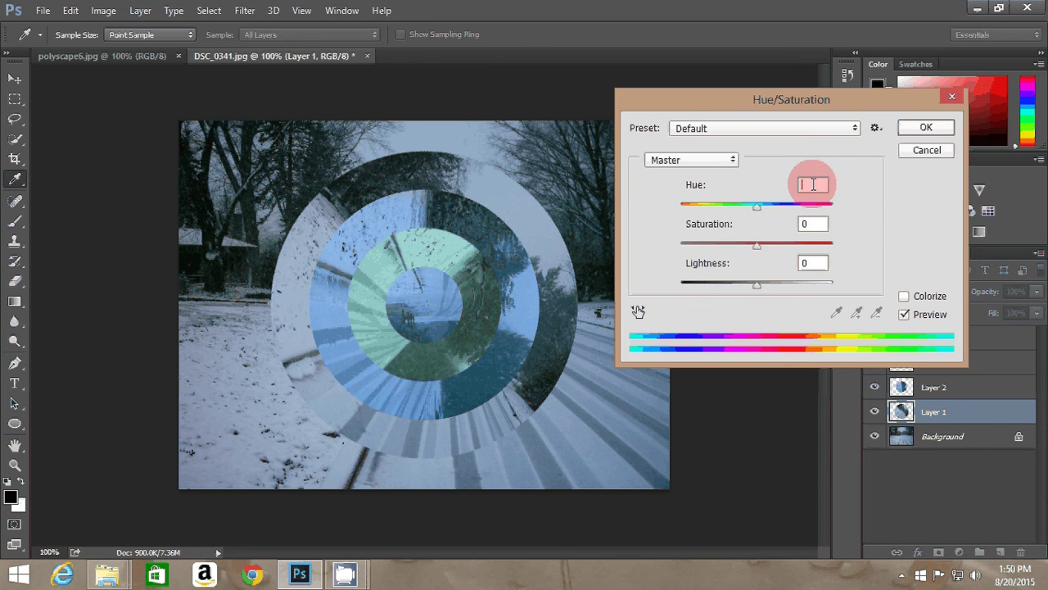
{"action": "type", "text": "-"}
{"action": "type", "text": "35"}
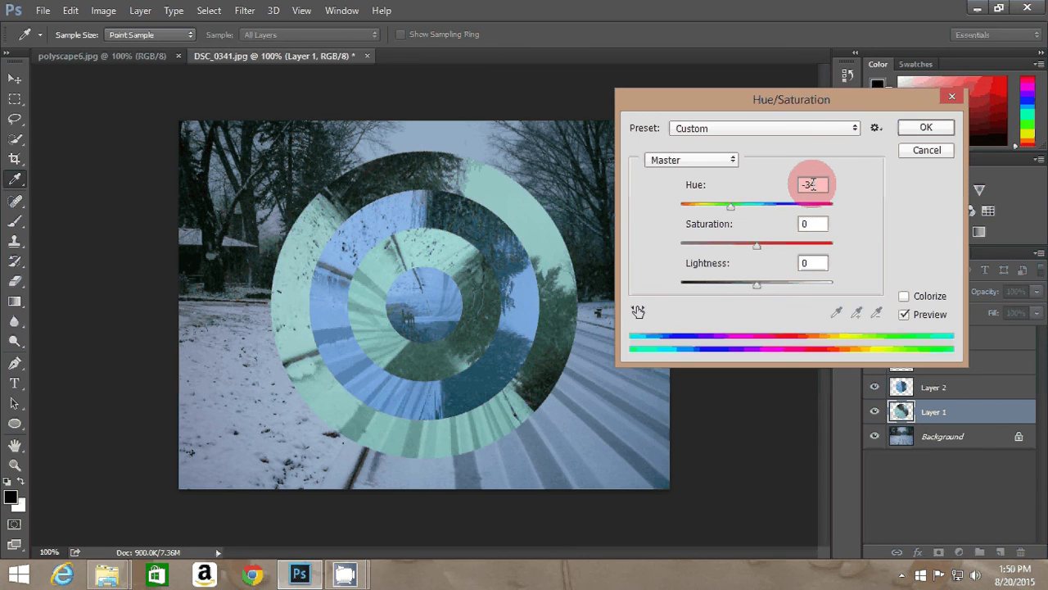
{"action": "left_click", "coordinate": [815, 224]}
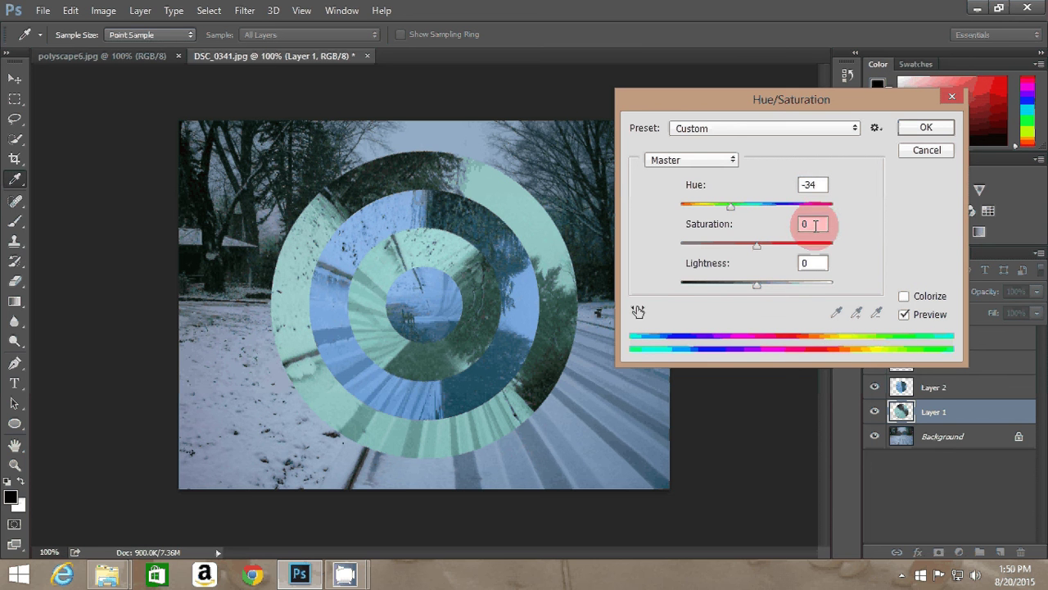
{"action": "key", "text": "BackSpace"}
{"action": "type", "text": "16"}
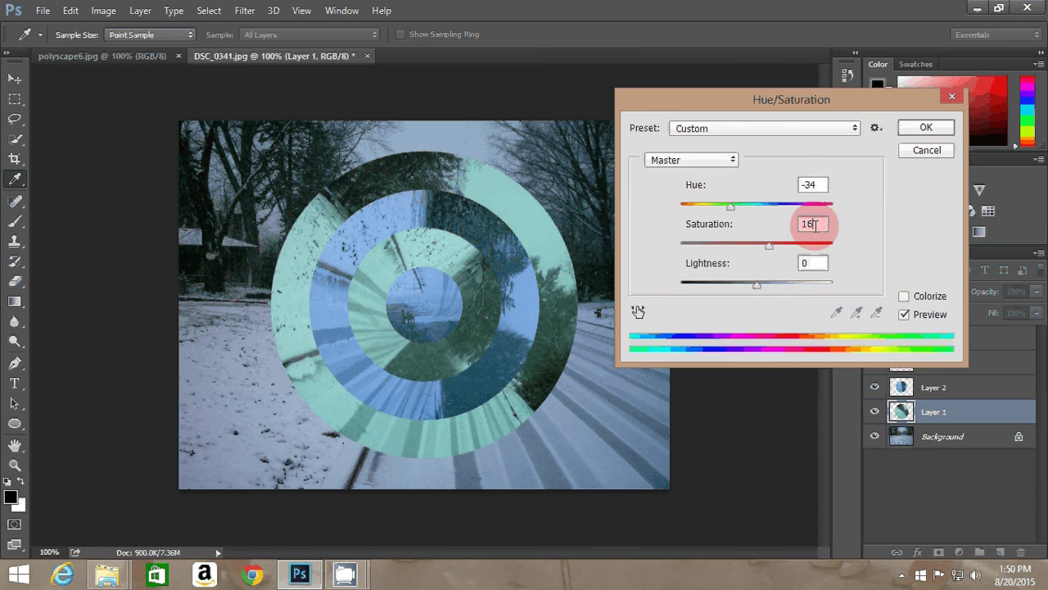
{"action": "left_click", "coordinate": [926, 129]}
{"action": "key", "text": "v"}
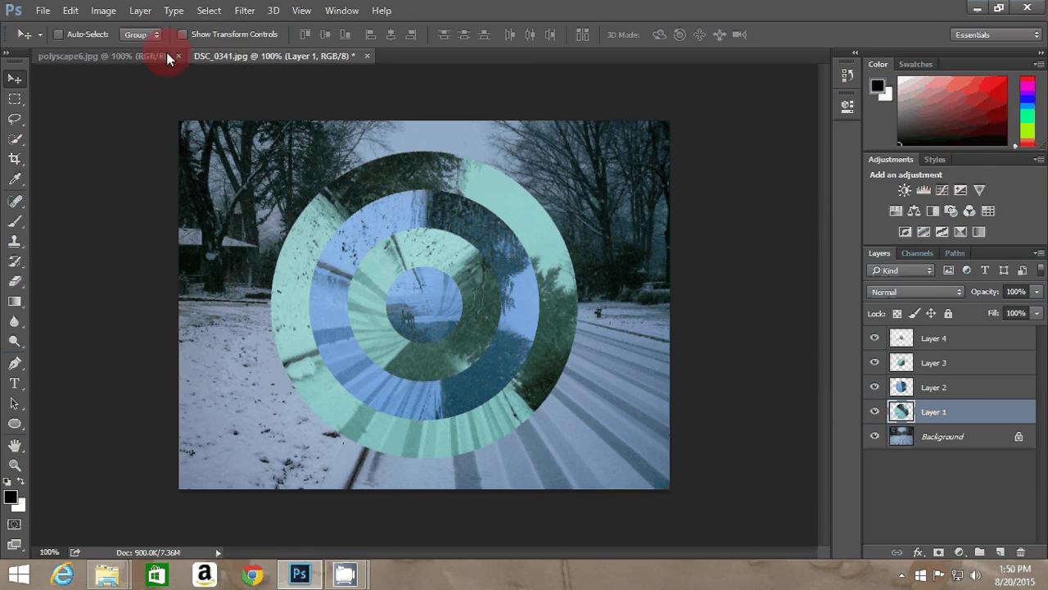
{"action": "left_click", "coordinate": [170, 58]}
{"action": "left_click", "coordinate": [243, 55]}
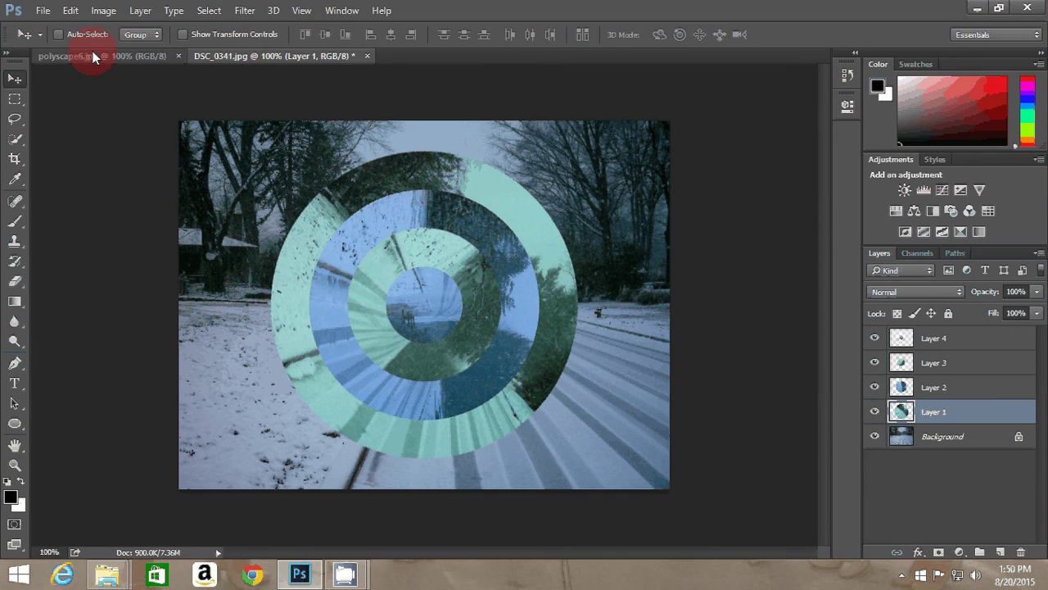
{"action": "left_click", "coordinate": [288, 73]}
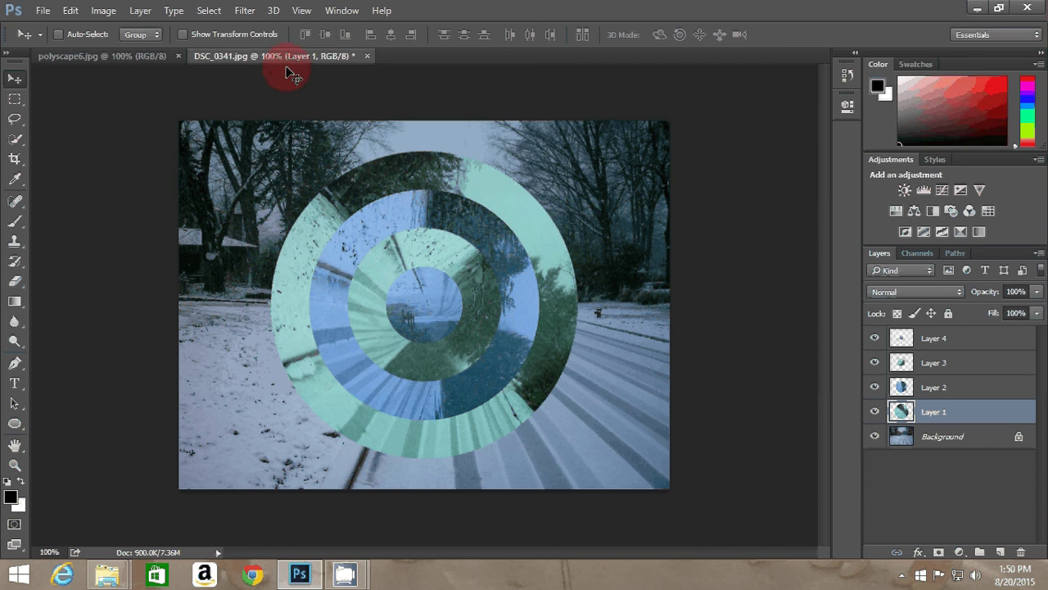
{"action": "left_click", "coordinate": [255, 55]}
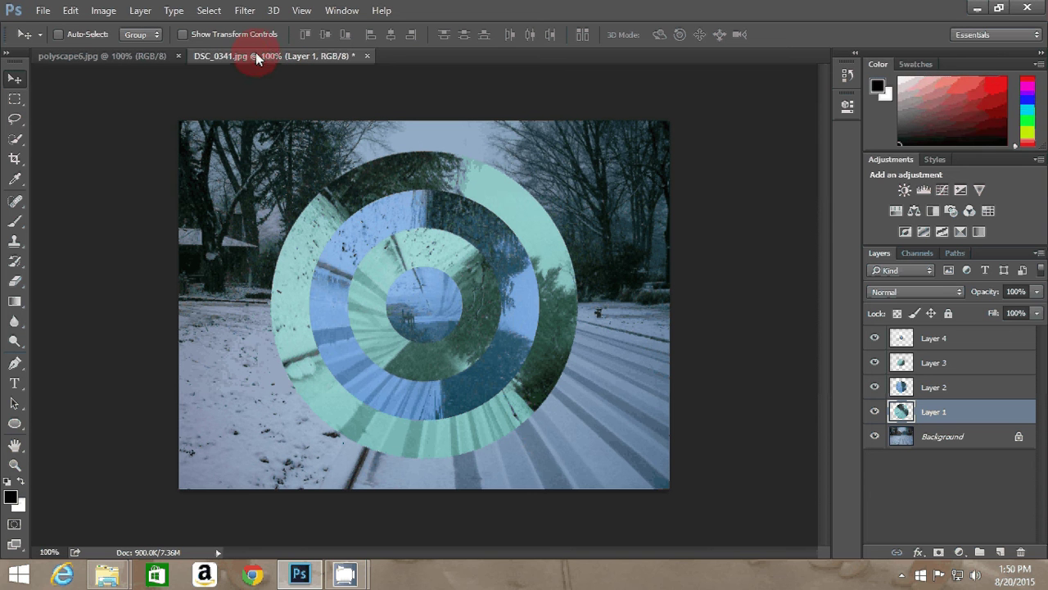
{"action": "left_click", "coordinate": [45, 12]}
{"action": "left_click", "coordinate": [60, 56]}
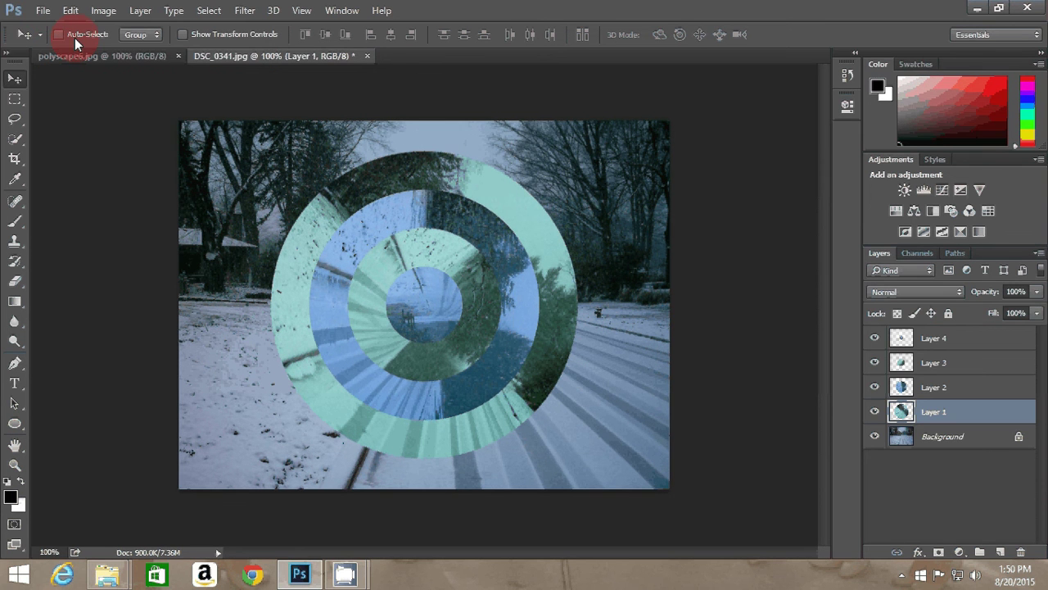
{"action": "left_click", "coordinate": [43, 11]}
{"action": "left_click", "coordinate": [69, 76]}
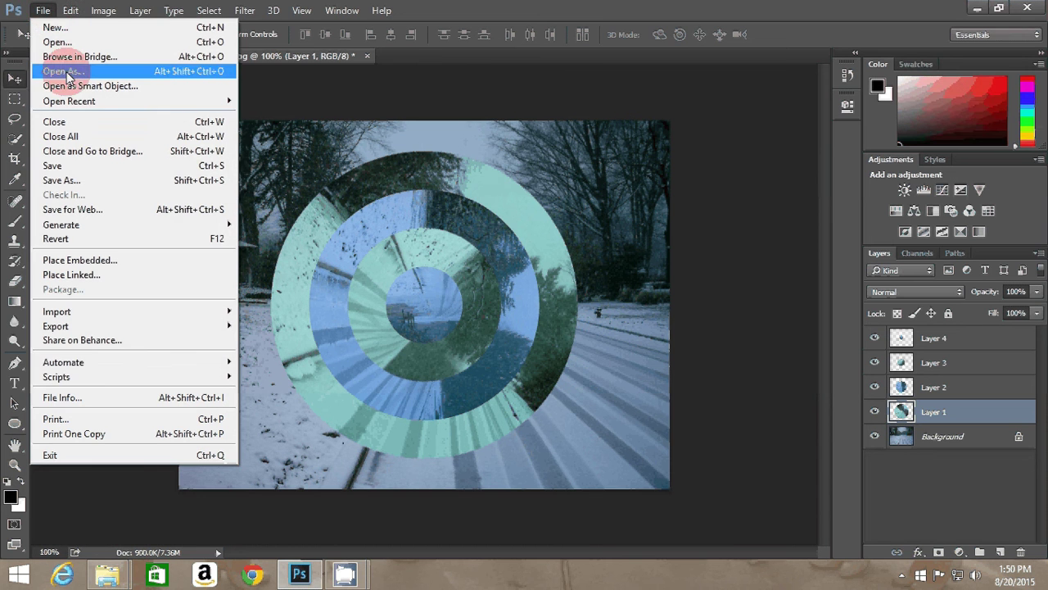
{"action": "left_click", "coordinate": [340, 106]}
Select the whole canvas, align Layer 1 to its vertical and horizontal centers, and clear the selection.
{"action": "left_click", "coordinate": [15, 99]}
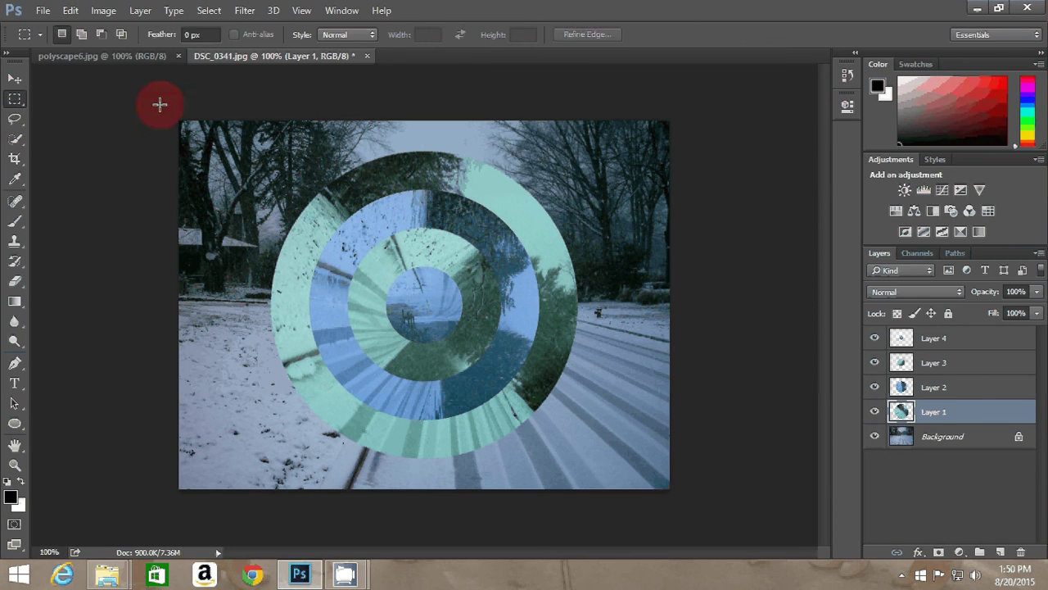
{"action": "left_click_drag", "start_coordinate": [160, 104], "coordinate": [688, 522]}
{"action": "left_click", "coordinate": [15, 80]}
{"action": "left_click", "coordinate": [324, 36]}
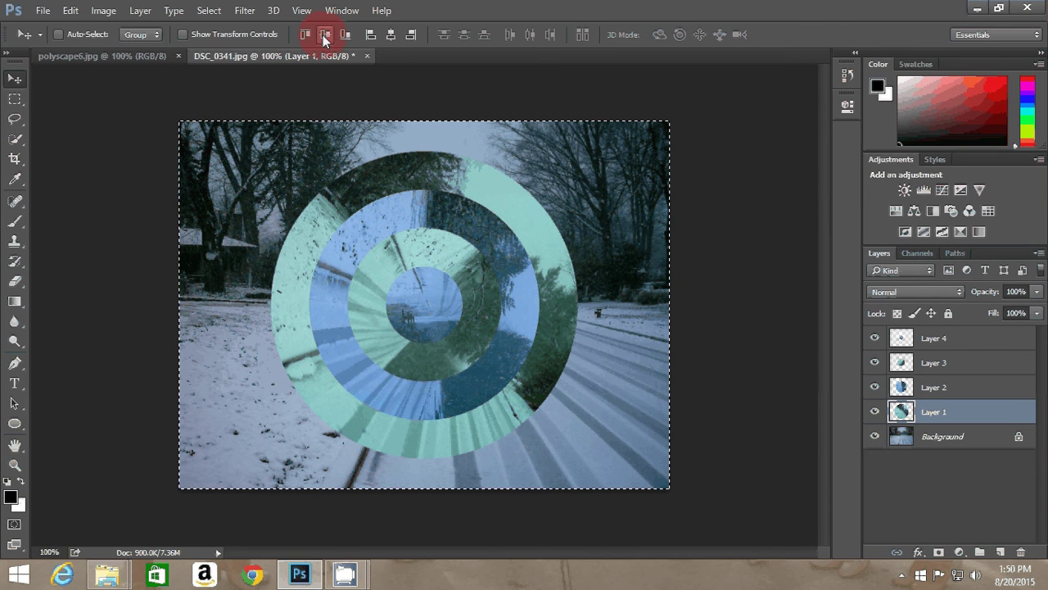
{"action": "left_click", "coordinate": [387, 35]}
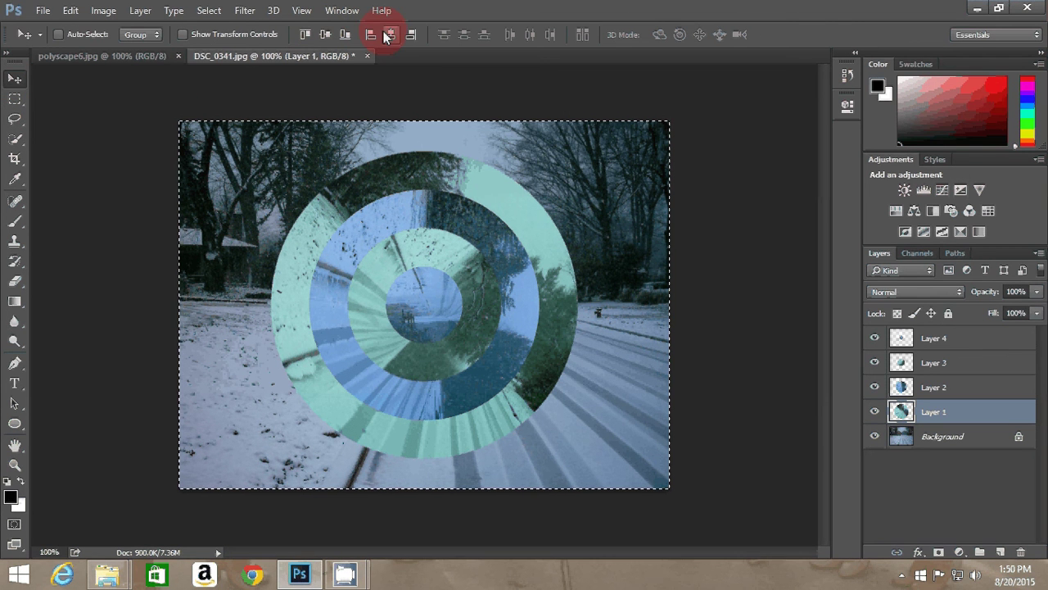
{"action": "left_click", "coordinate": [390, 36]}
{"action": "left_click", "coordinate": [41, 107]}
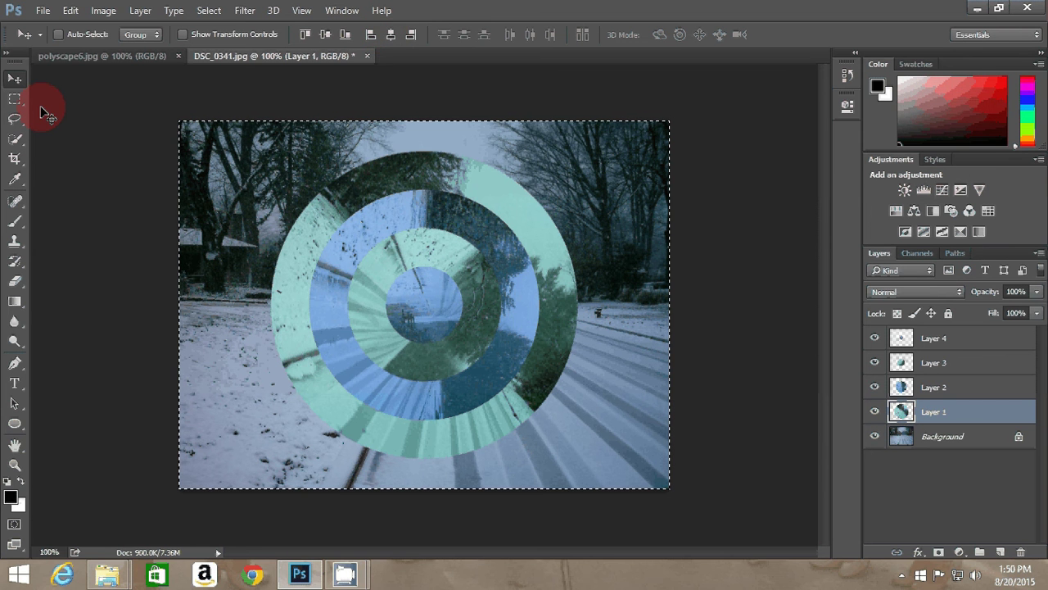
{"action": "key", "text": "ctrl+d"}
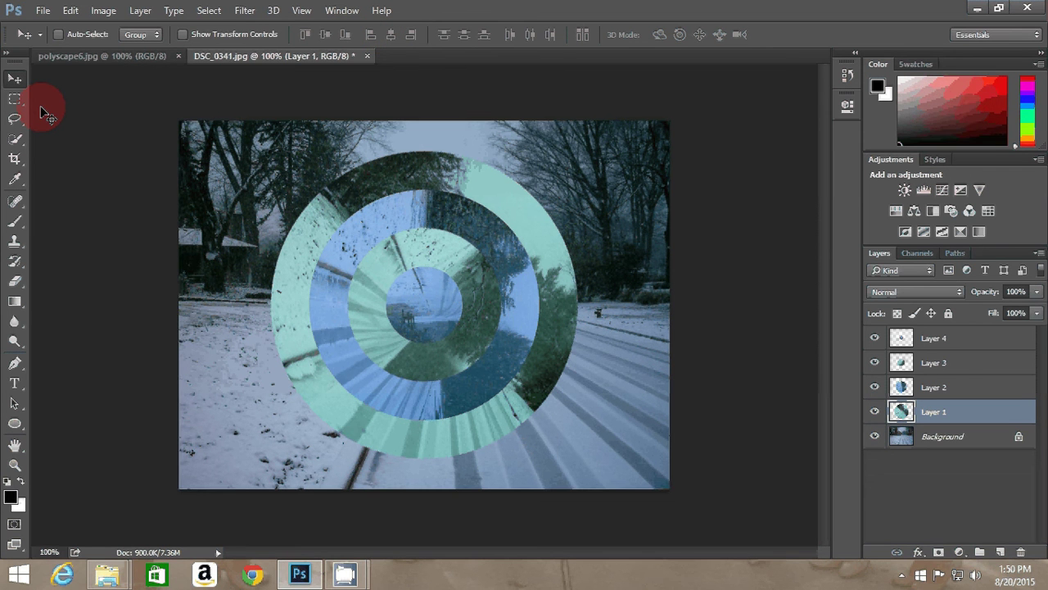
Start saving the image under a new name as a JPEG copy in the polyscape folder.
{"action": "left_click", "coordinate": [42, 10]}
{"action": "left_click", "coordinate": [71, 131]}
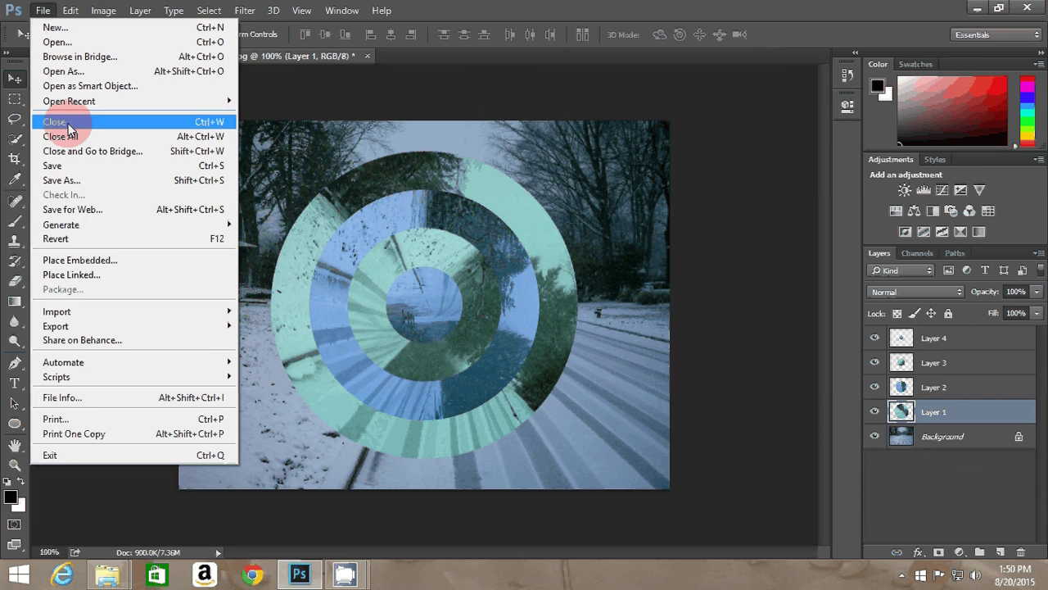
{"action": "left_click", "coordinate": [71, 182]}
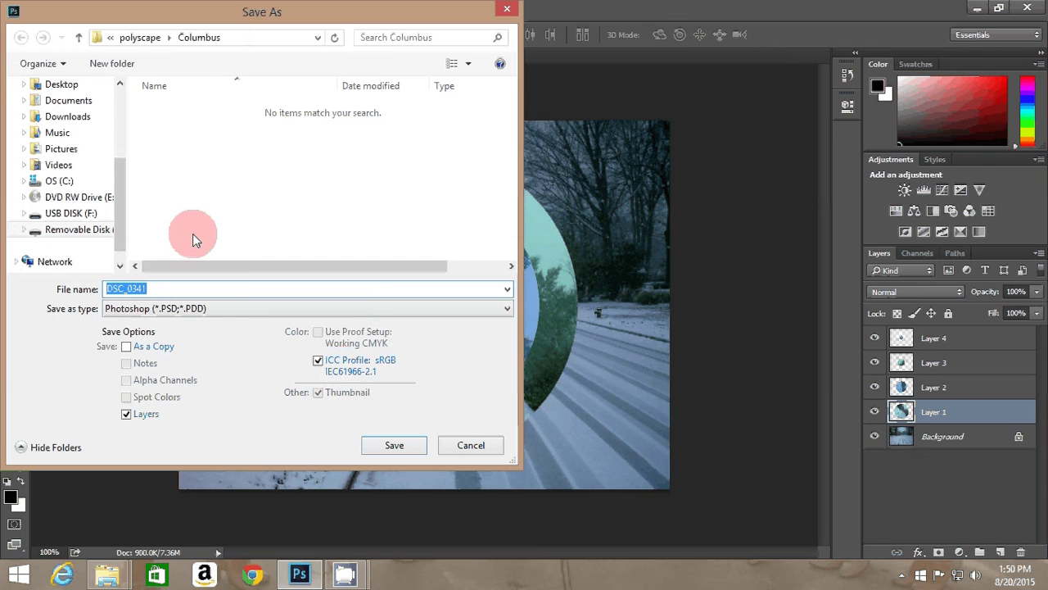
{"action": "left_click", "coordinate": [487, 316]}
{"action": "left_click", "coordinate": [190, 426]}
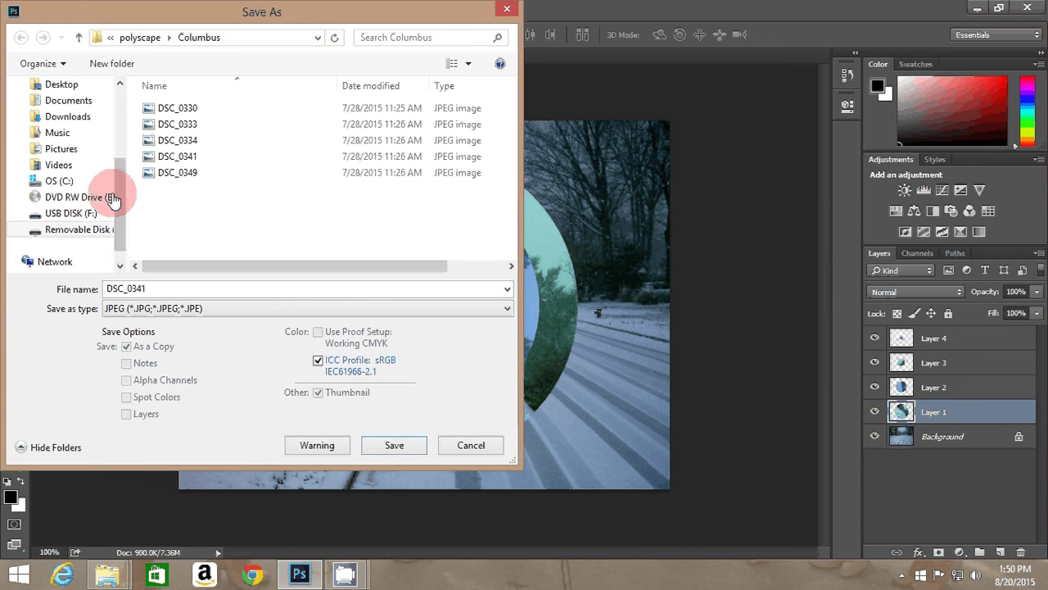
{"action": "left_click", "coordinate": [77, 39]}
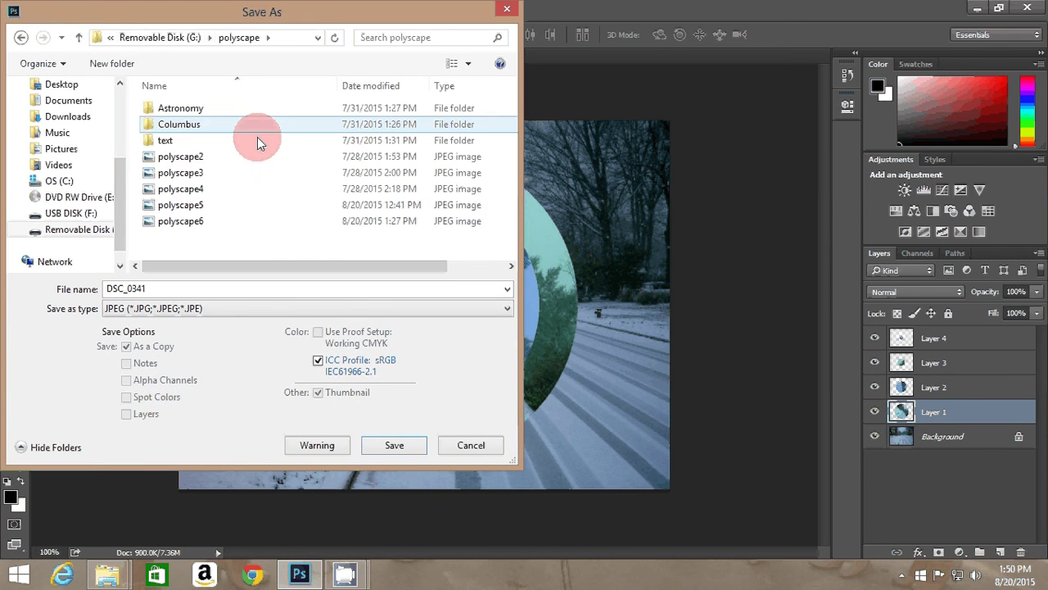
Name the JPEG copy polyscape7 and save it at quality 12 (Maximum) with the Baseline ("Standard") format.
{"action": "double_click", "coordinate": [176, 289]}
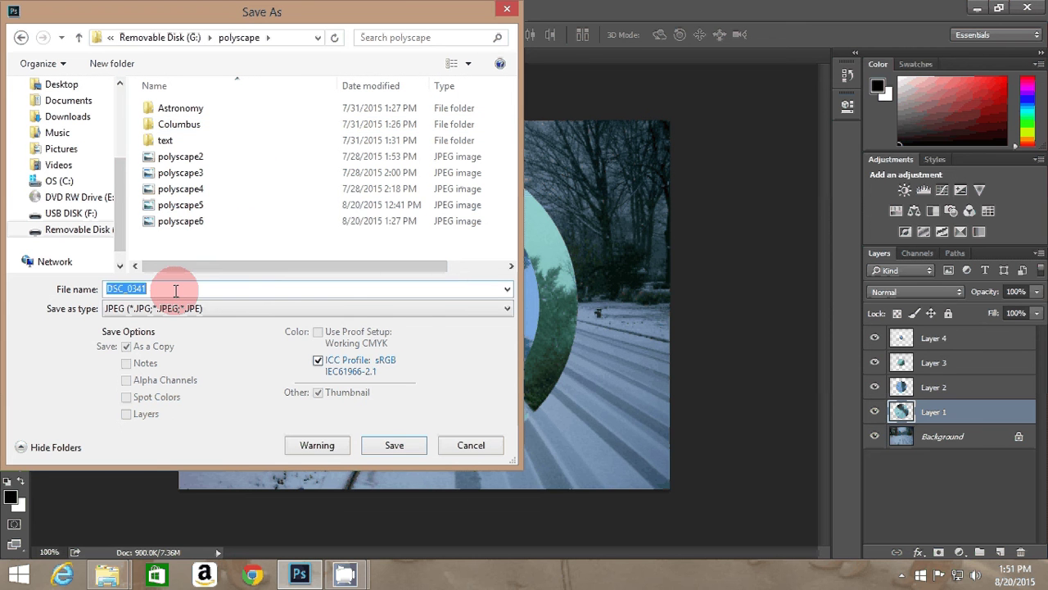
{"action": "key", "text": "BackSpace"}
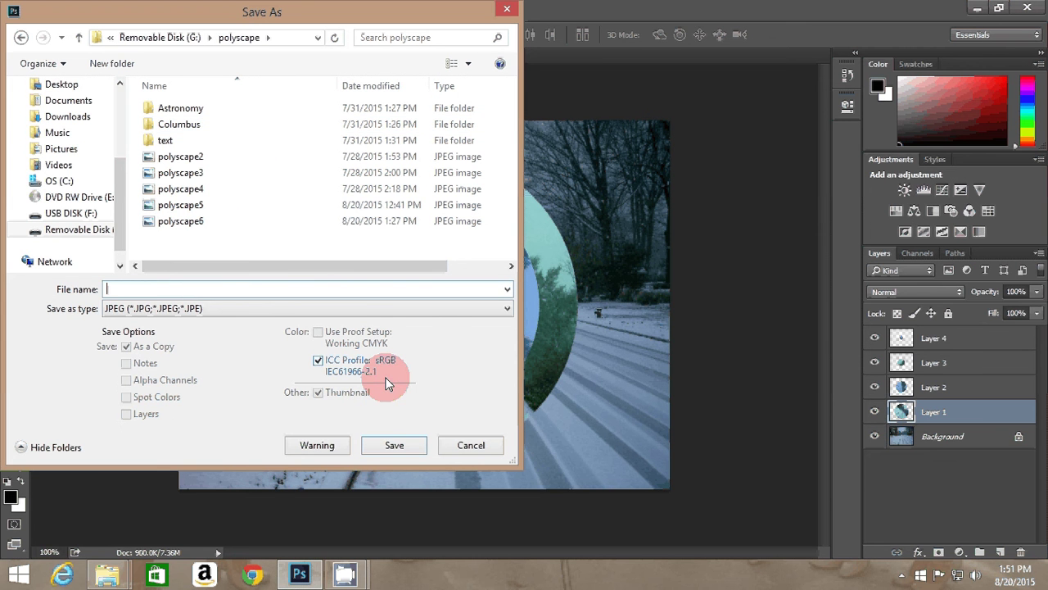
{"action": "type", "text": "poly"}
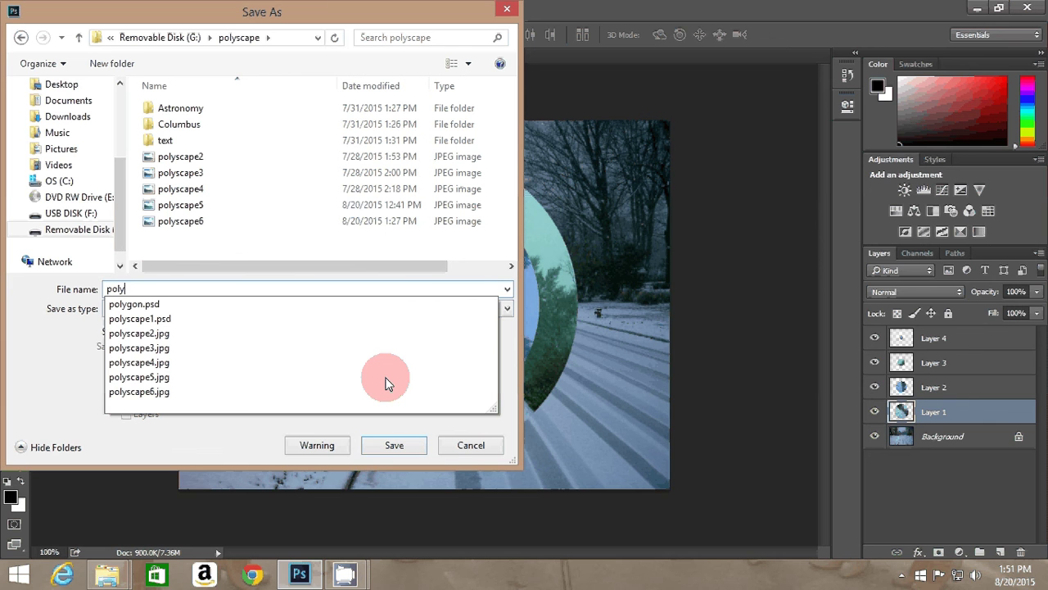
{"action": "type", "text": "s"}
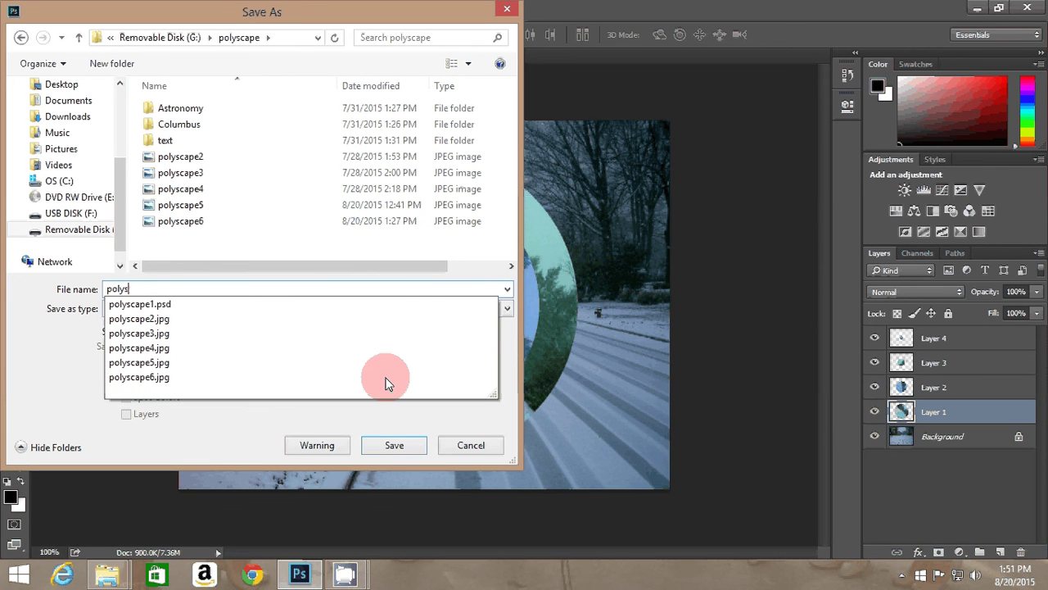
{"action": "type", "text": "cape7"}
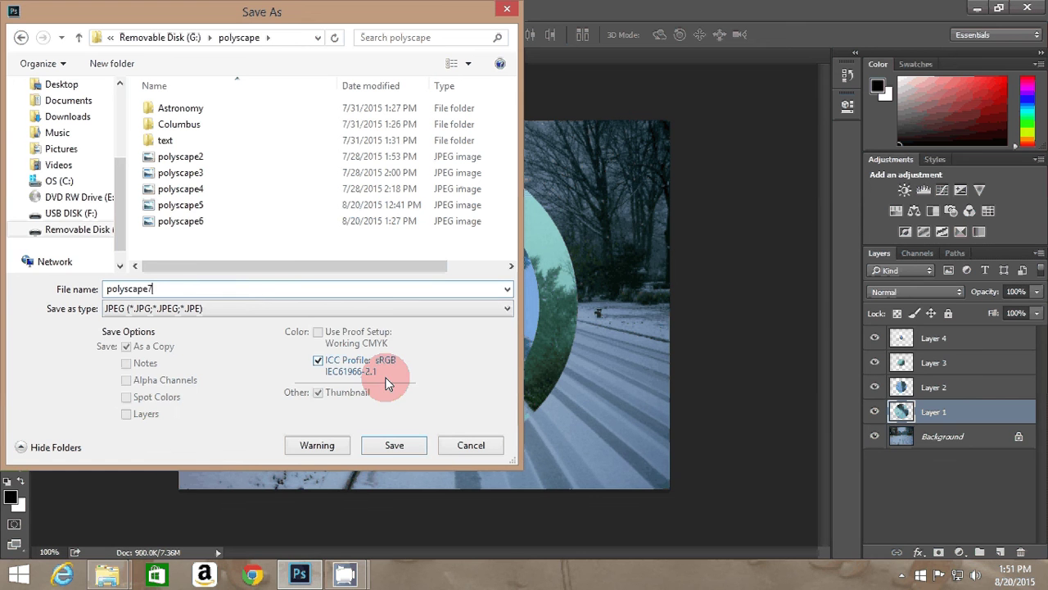
{"action": "left_click", "coordinate": [390, 449]}
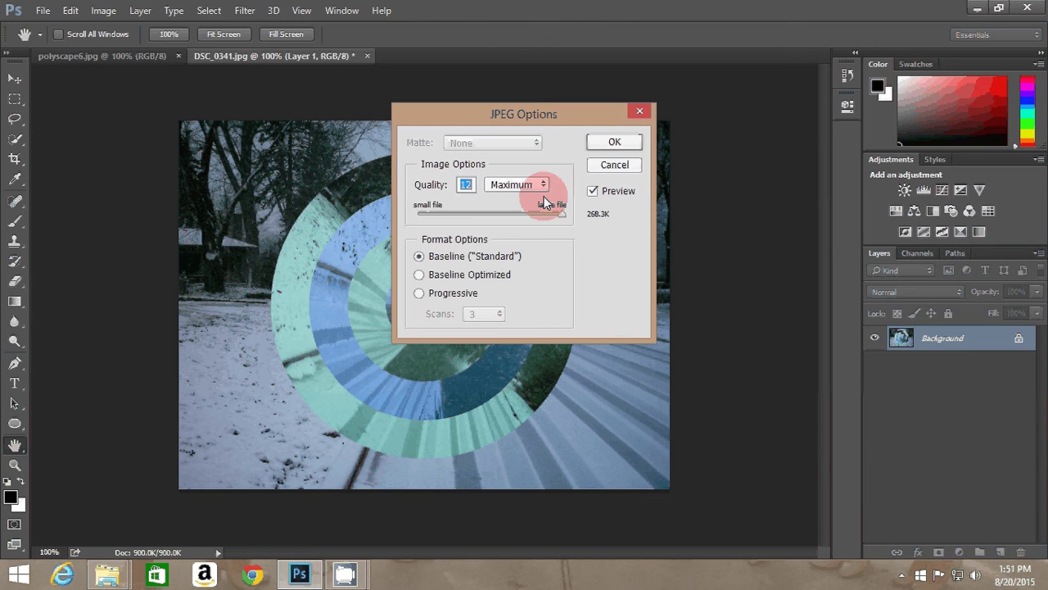
{"action": "left_click", "coordinate": [602, 148]}
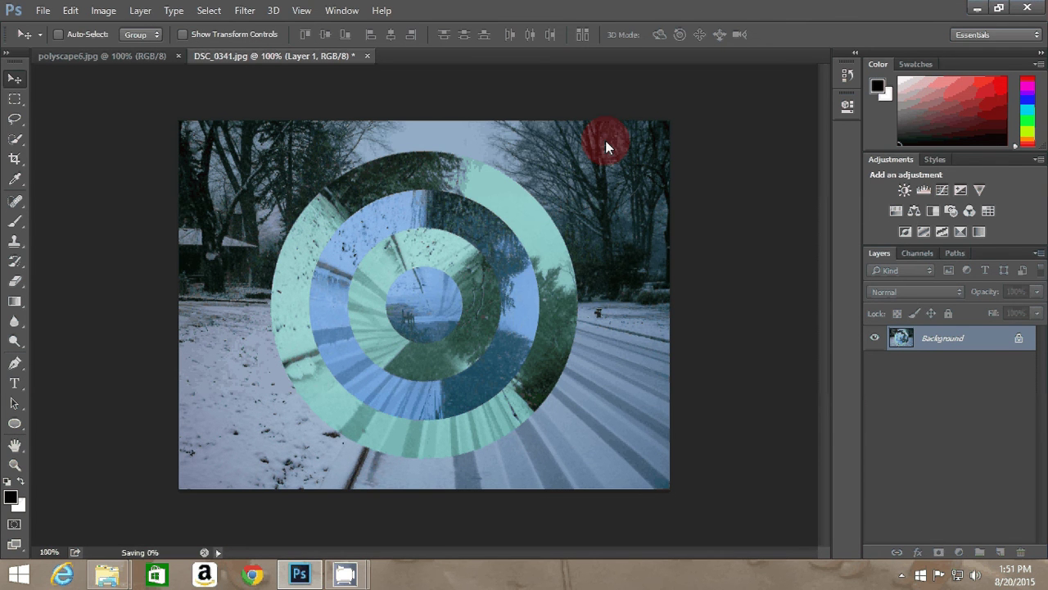